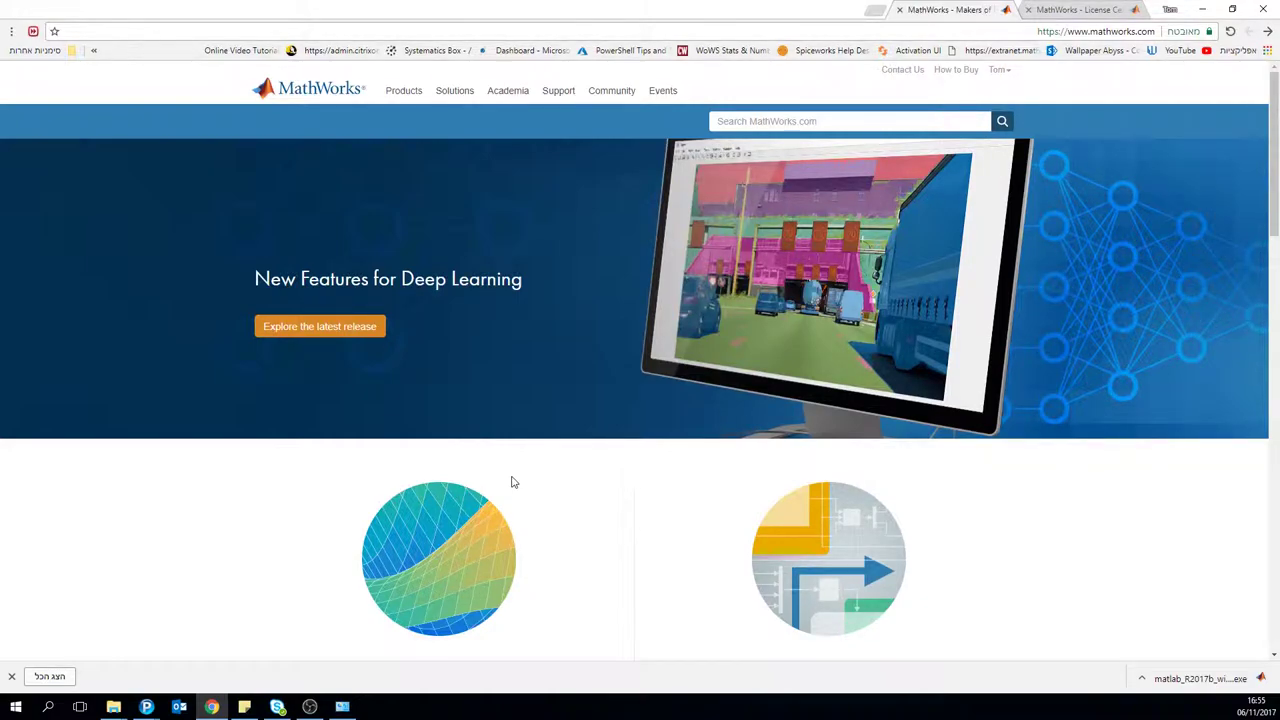
Step: Close Chrome's download bar for the MATLAB R2017b installer and open the account menu
{"action": "left_click", "coordinate": [12, 677]}
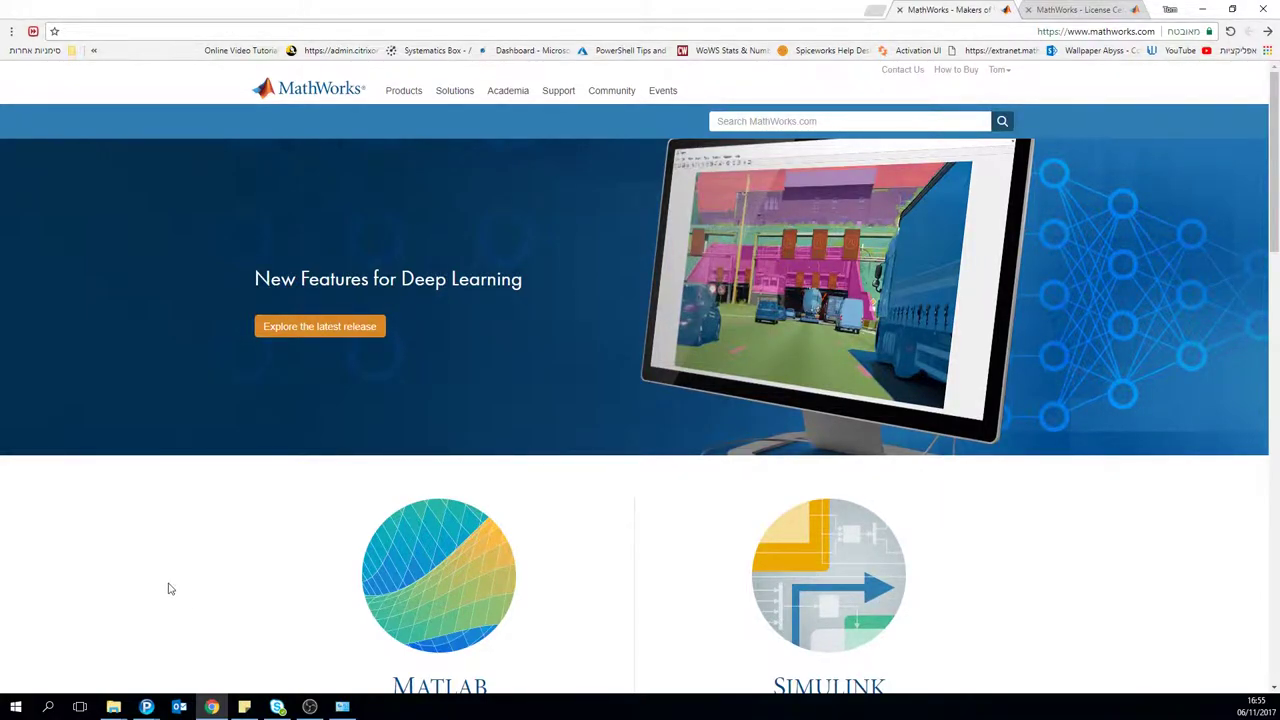
{"action": "left_click", "coordinate": [997, 72]}
Step: Go to My Account and open the Designated trial license details in the License Center
{"action": "left_click", "coordinate": [980, 86]}
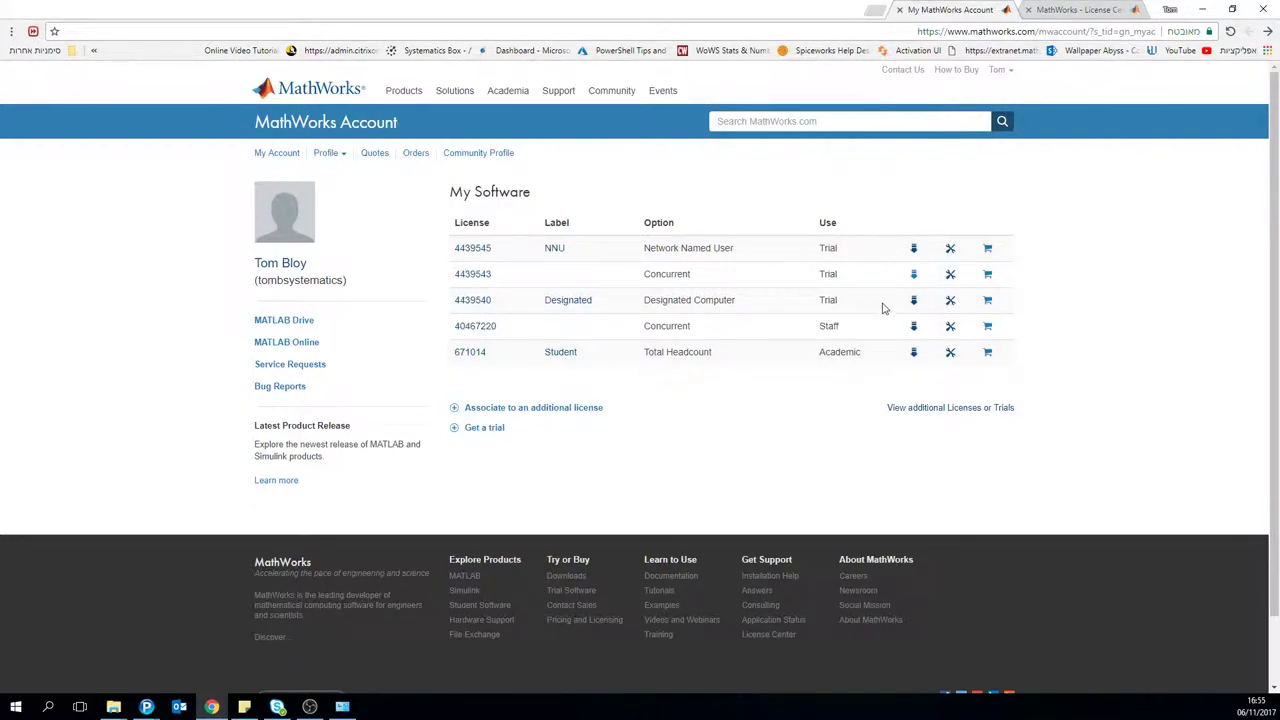
{"action": "left_click", "coordinate": [913, 302]}
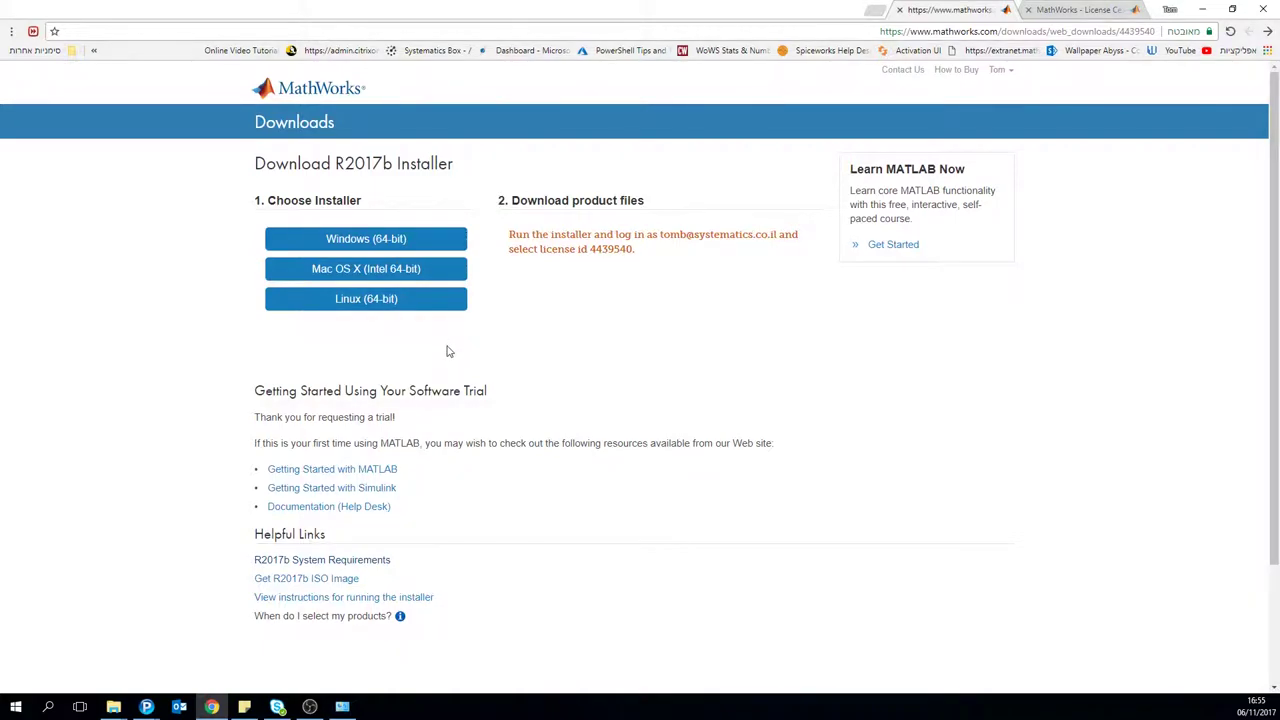
{"action": "left_click", "coordinate": [1267, 31]}
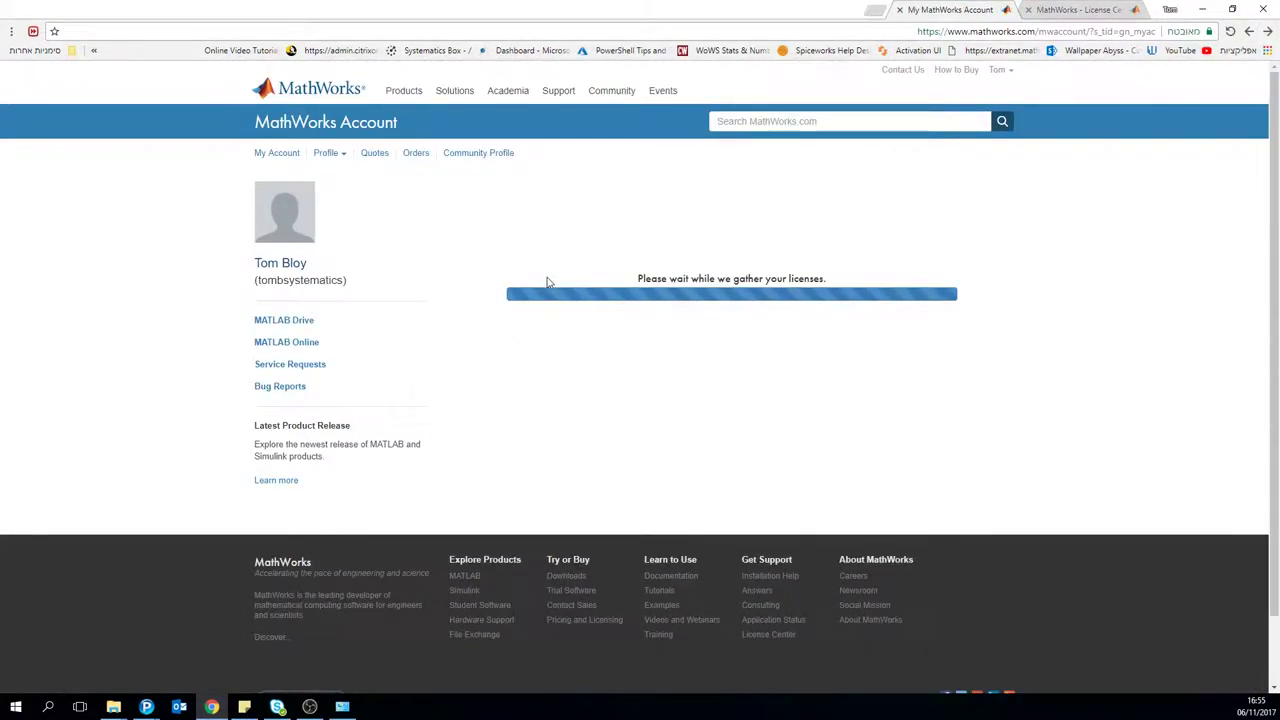
{"action": "left_click", "coordinate": [479, 304]}
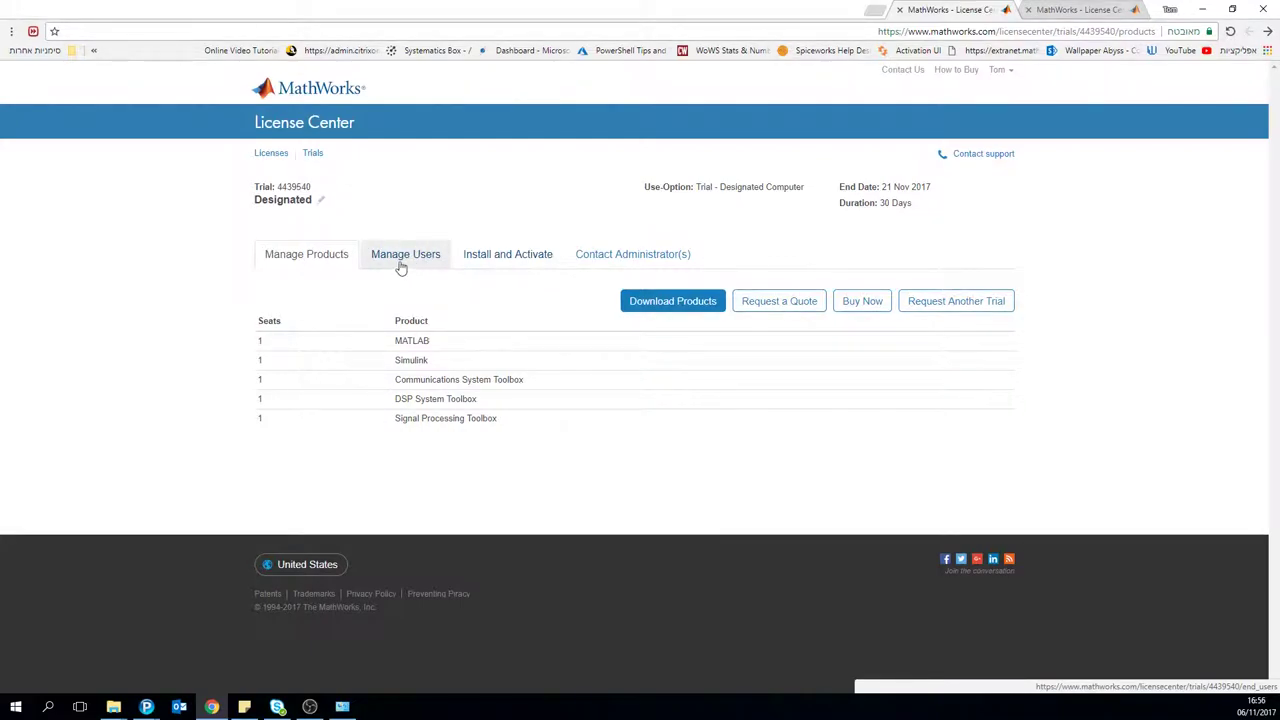
Step: Return to My Account and open the Designated license's R2017b installer download page
{"action": "left_click", "coordinate": [1267, 31]}
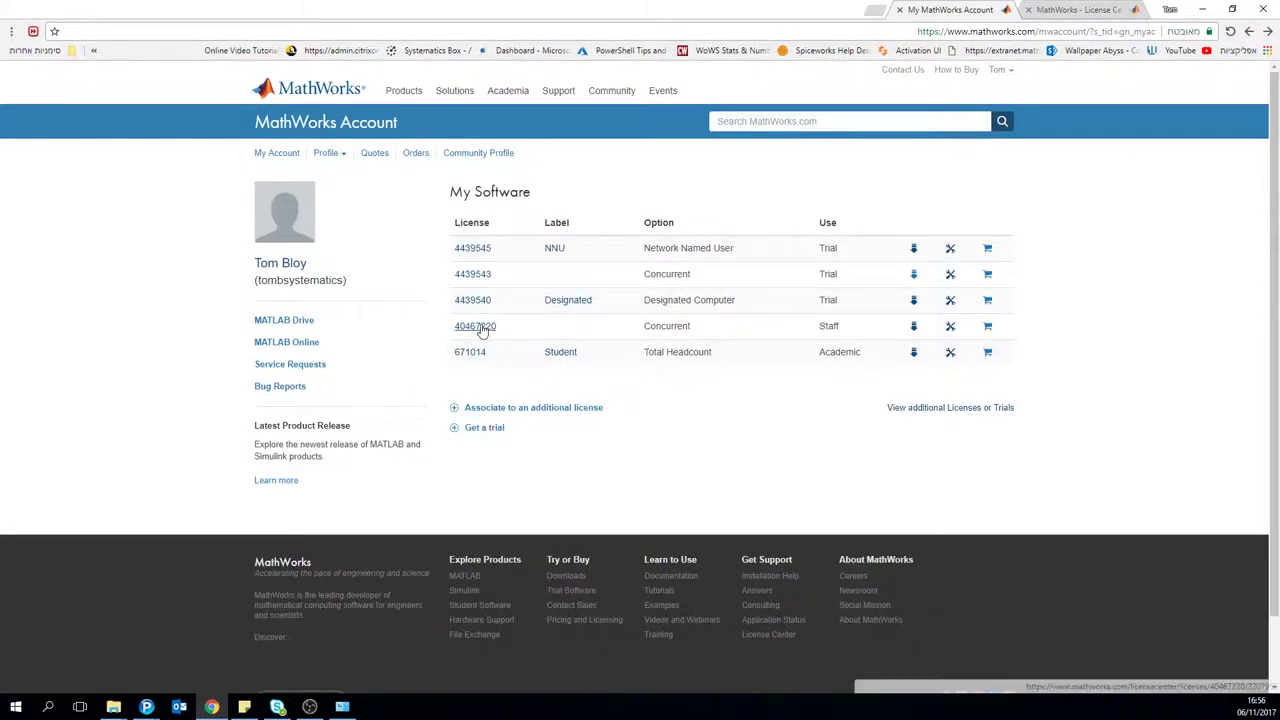
{"action": "double_click", "coordinate": [476, 351]}
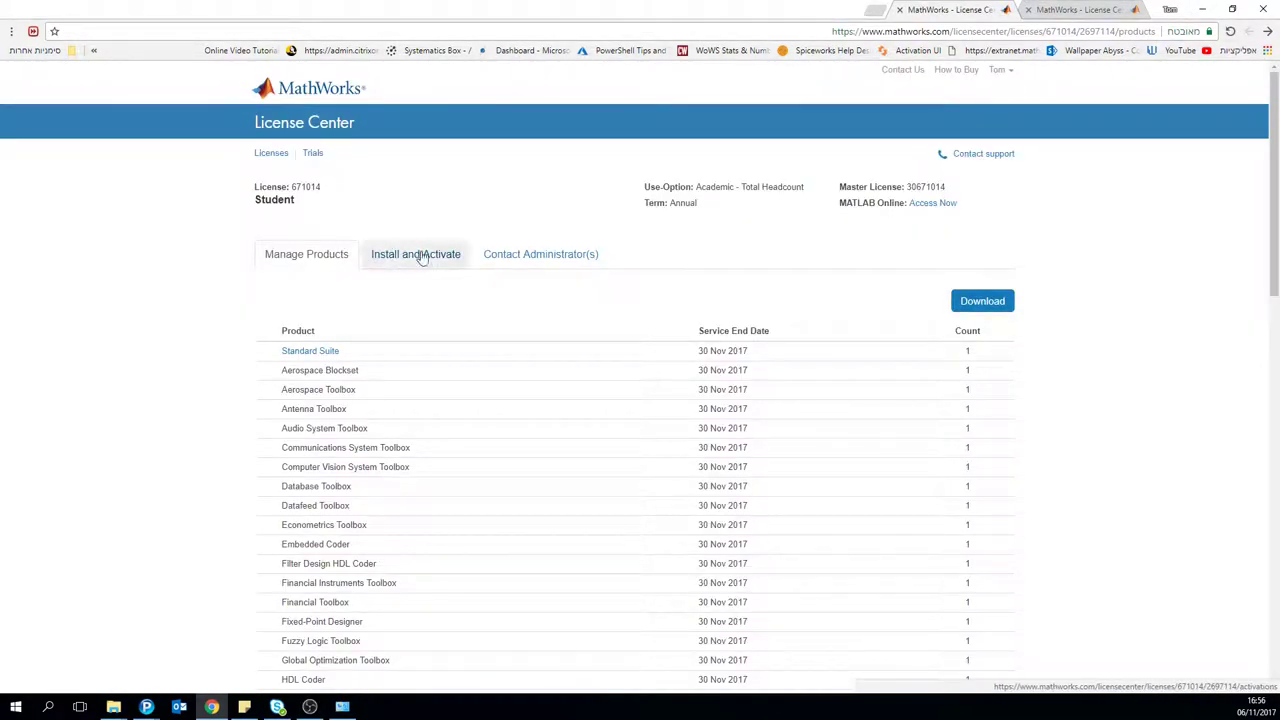
{"action": "left_click", "coordinate": [422, 257]}
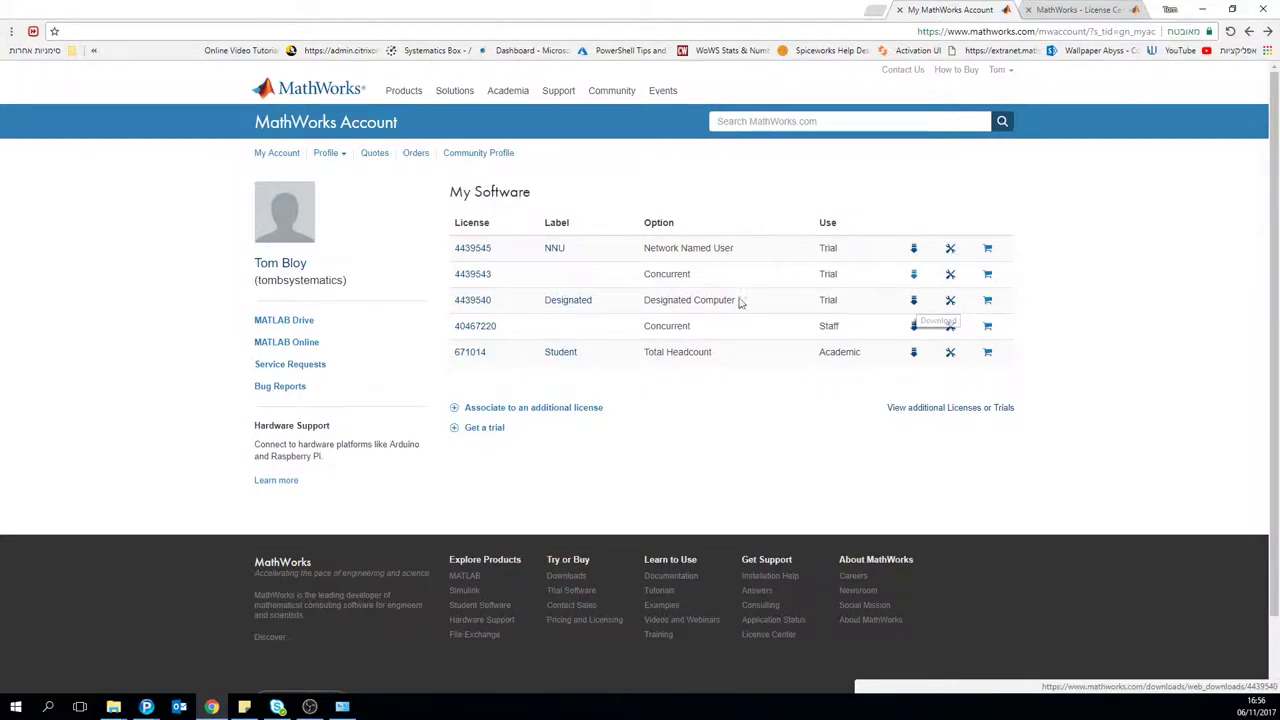
{"action": "left_click", "coordinate": [914, 300]}
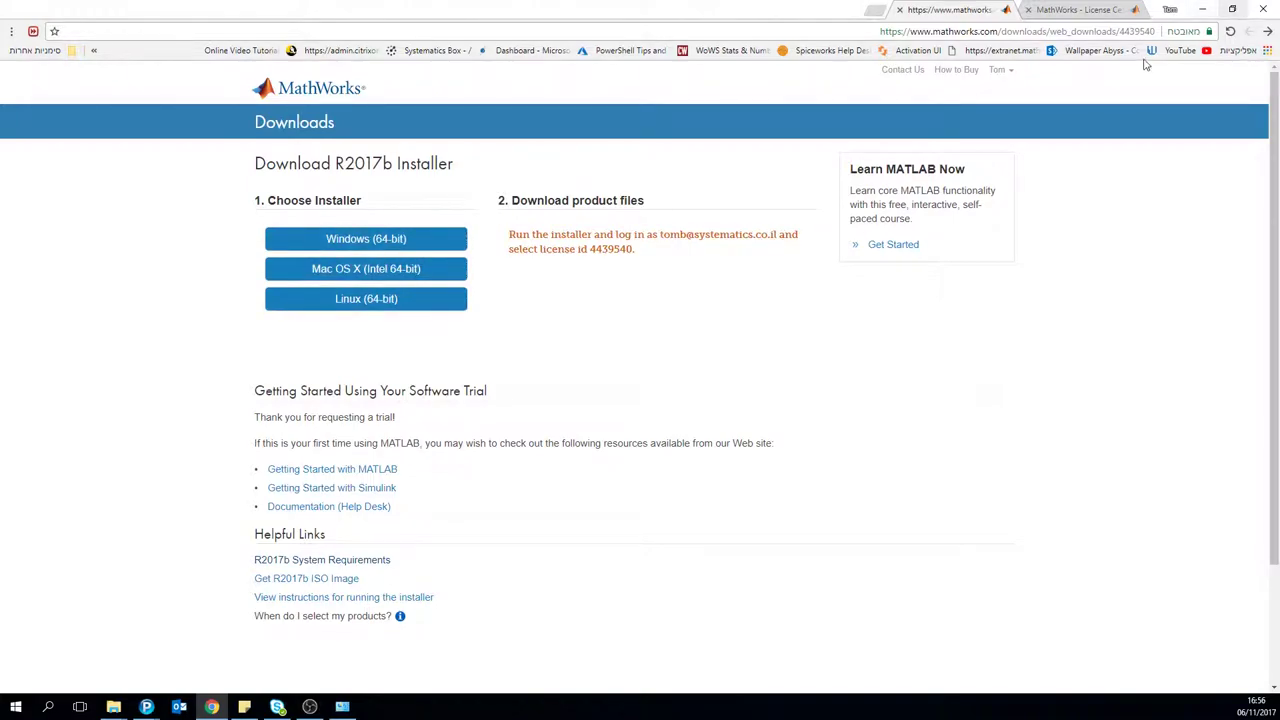
Step: Launch matlab_R2017b_win64.exe from the desktop and allow it to run
{"action": "left_click", "coordinate": [1200, 11]}
{"action": "double_click", "coordinate": [1248, 657]}
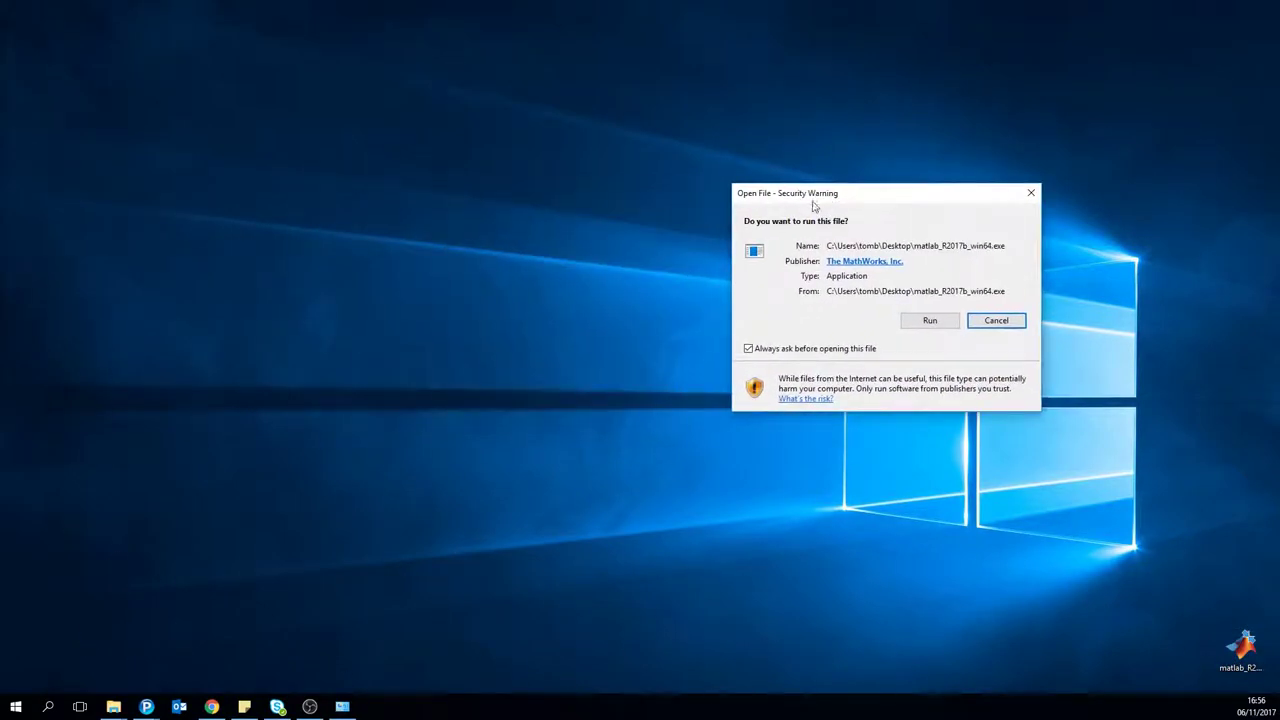
{"action": "left_click", "coordinate": [915, 322]}
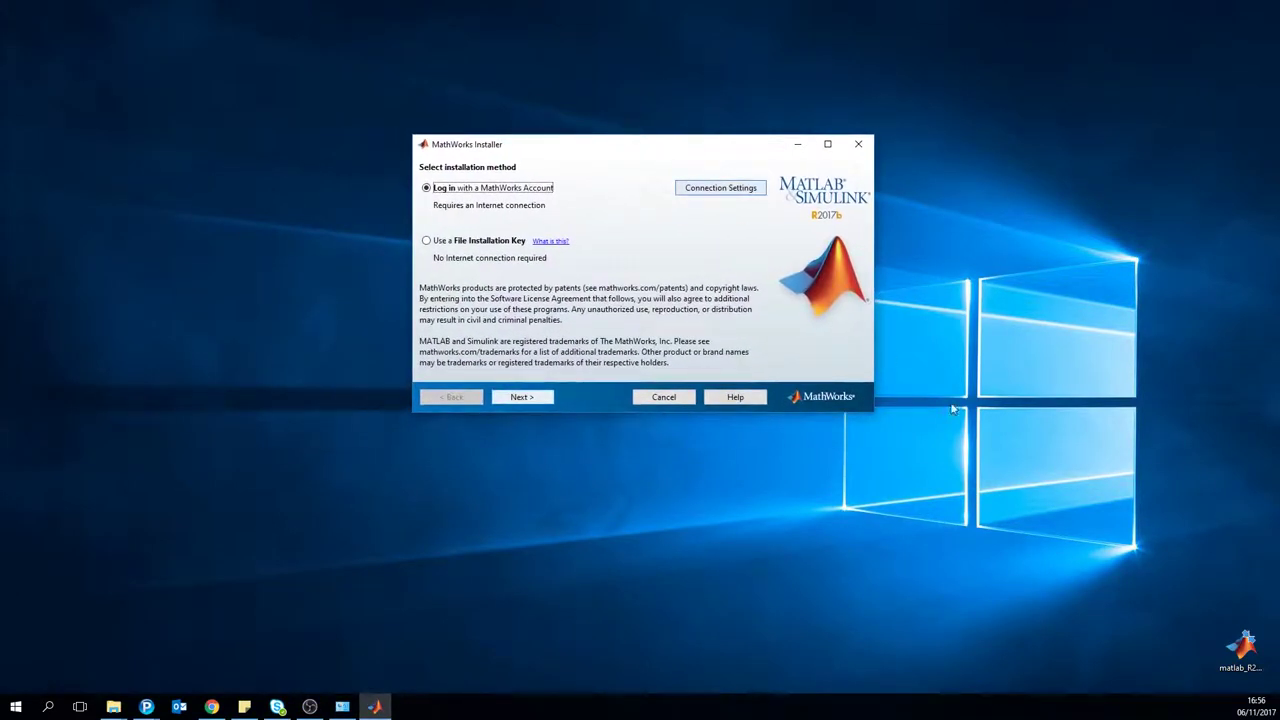
{"action": "left_click_drag", "start_coordinate": [1247, 679], "coordinate": [1153, 537]}
{"action": "right_click", "coordinate": [1153, 538]}
{"action": "left_click", "coordinate": [1174, 514]}
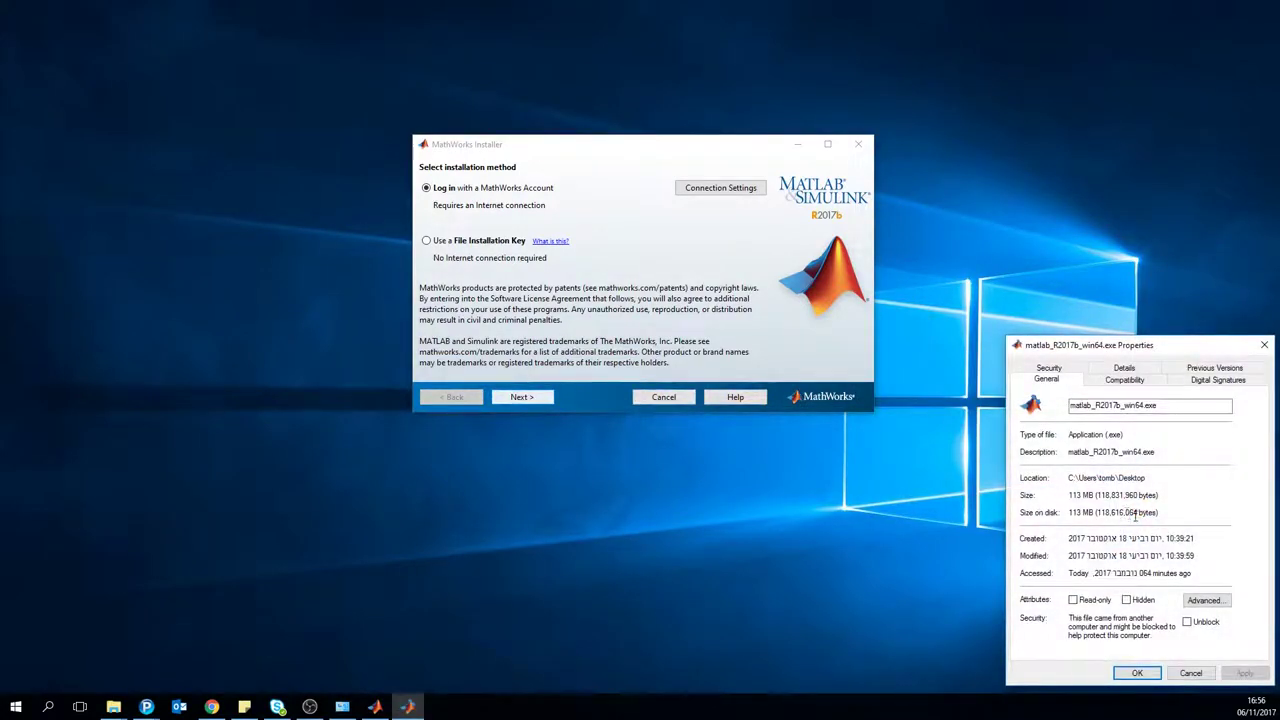
{"action": "left_click", "coordinate": [1264, 345]}
{"action": "left_click_drag", "start_coordinate": [1142, 512], "coordinate": [1240, 655]}
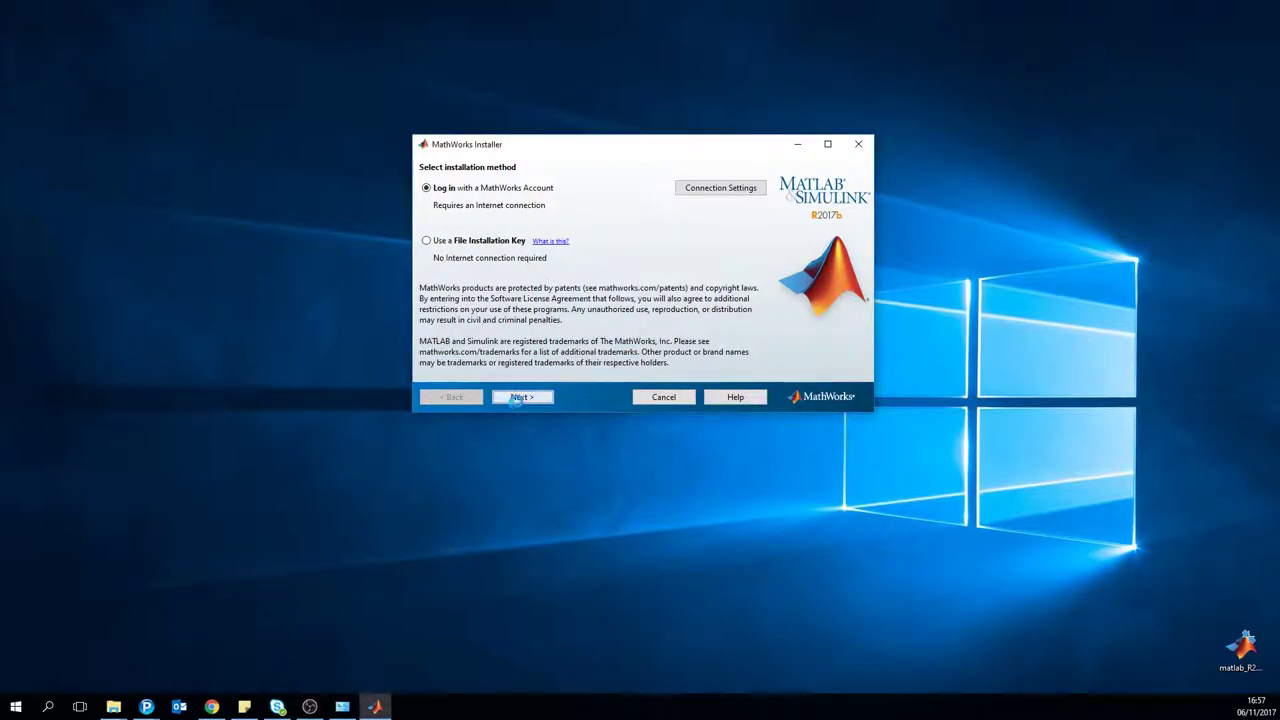
Step: Accept the MathWorks license agreement terms
{"action": "key", "text": "Return"}
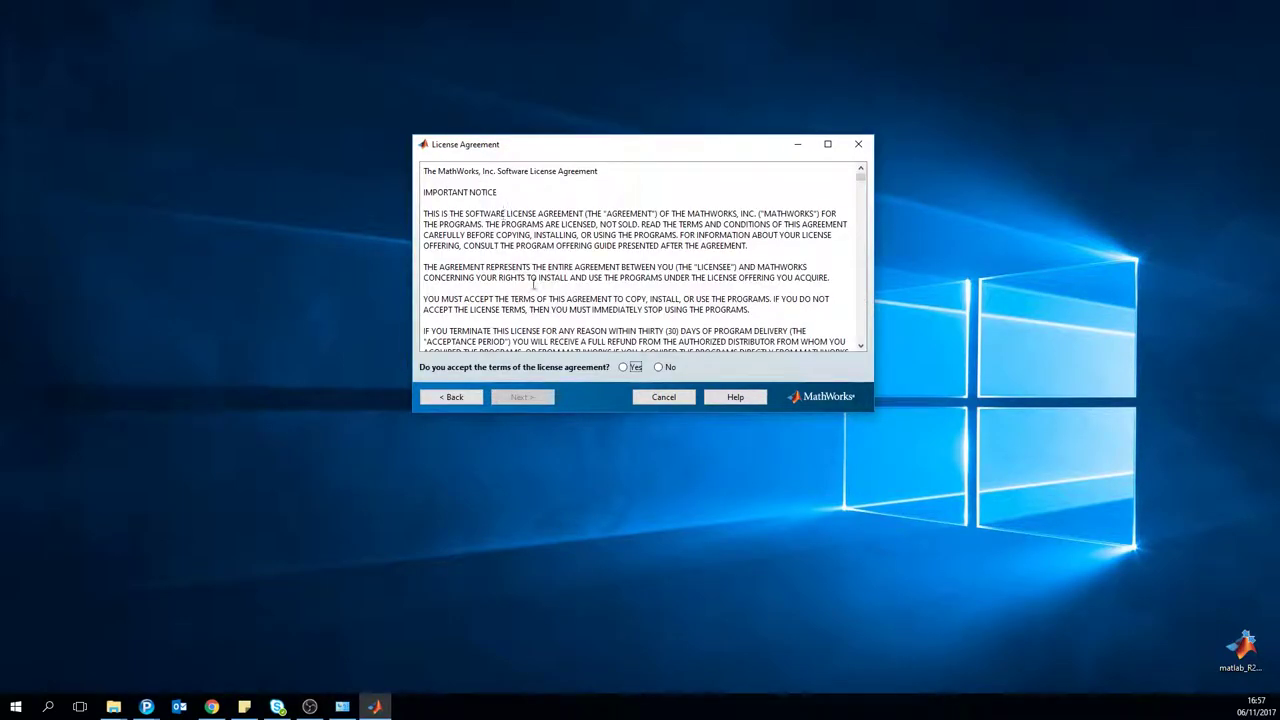
{"action": "left_click", "coordinate": [629, 367]}
{"action": "left_click", "coordinate": [540, 400]}
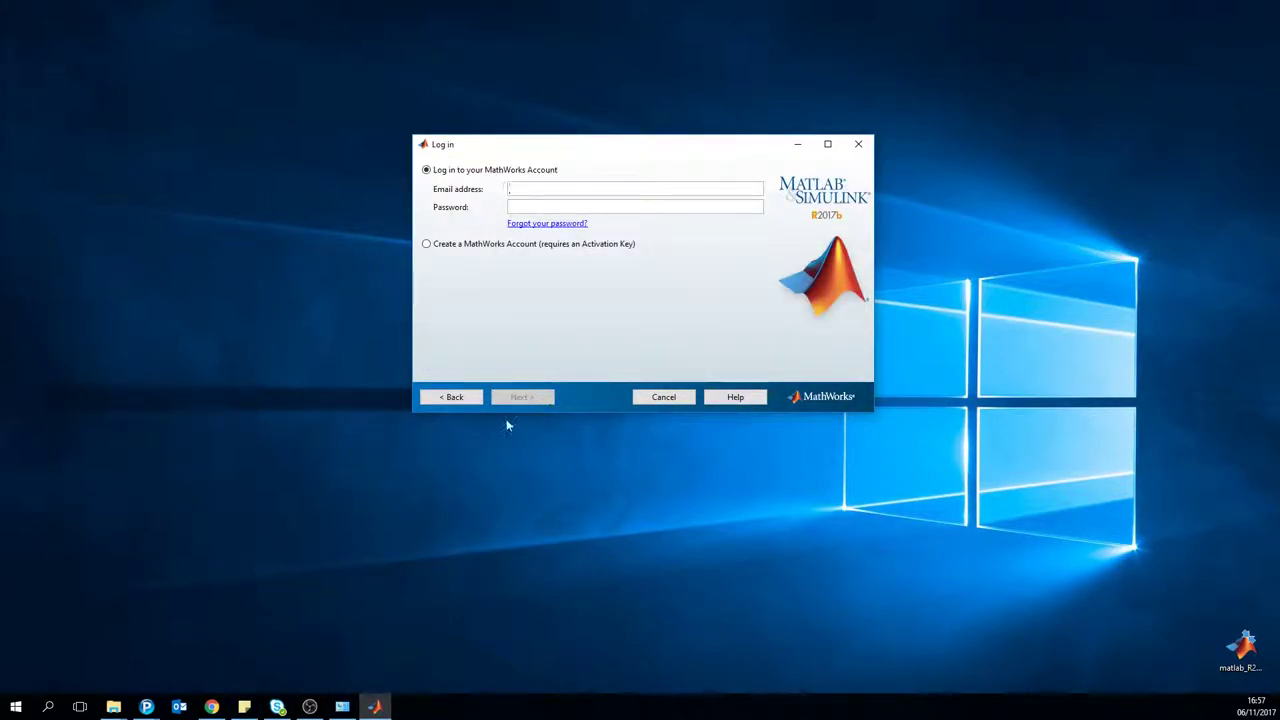
Step: Sign in with the account's e-mail address and password
{"action": "key", "text": "Tab"}
{"action": "type", "text": "••••••••••"}
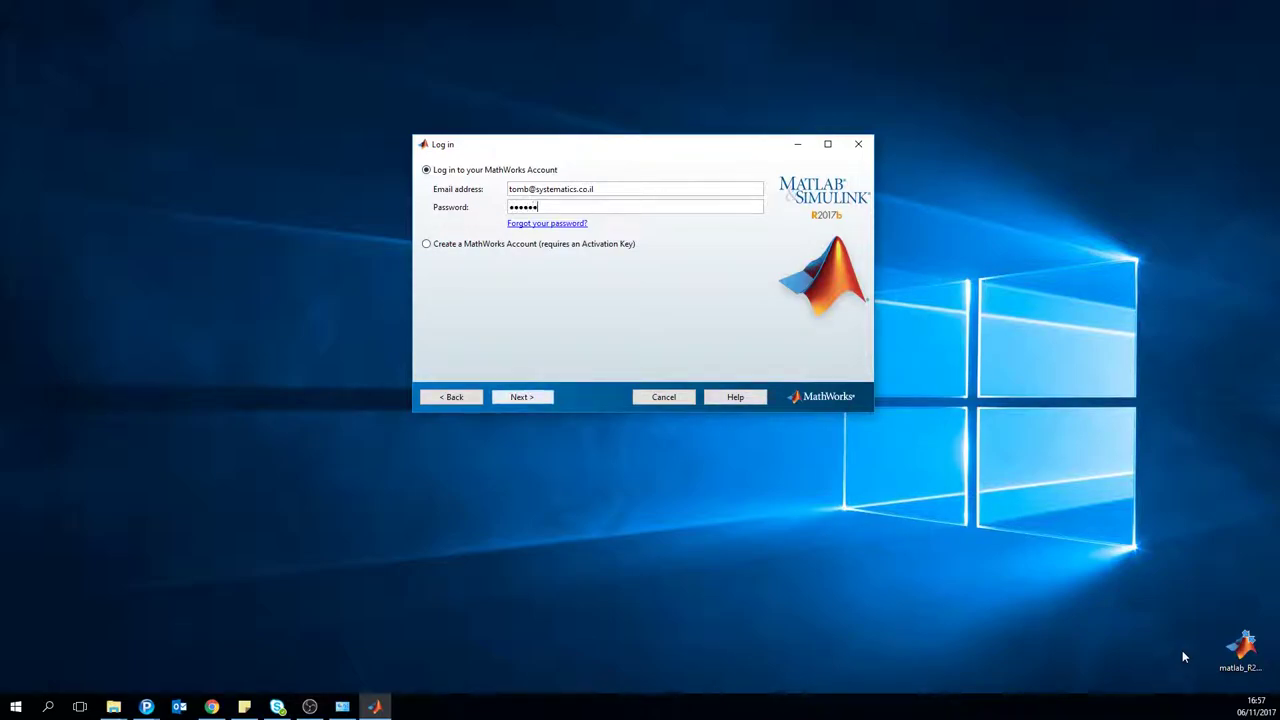
{"action": "key", "text": "Return"}
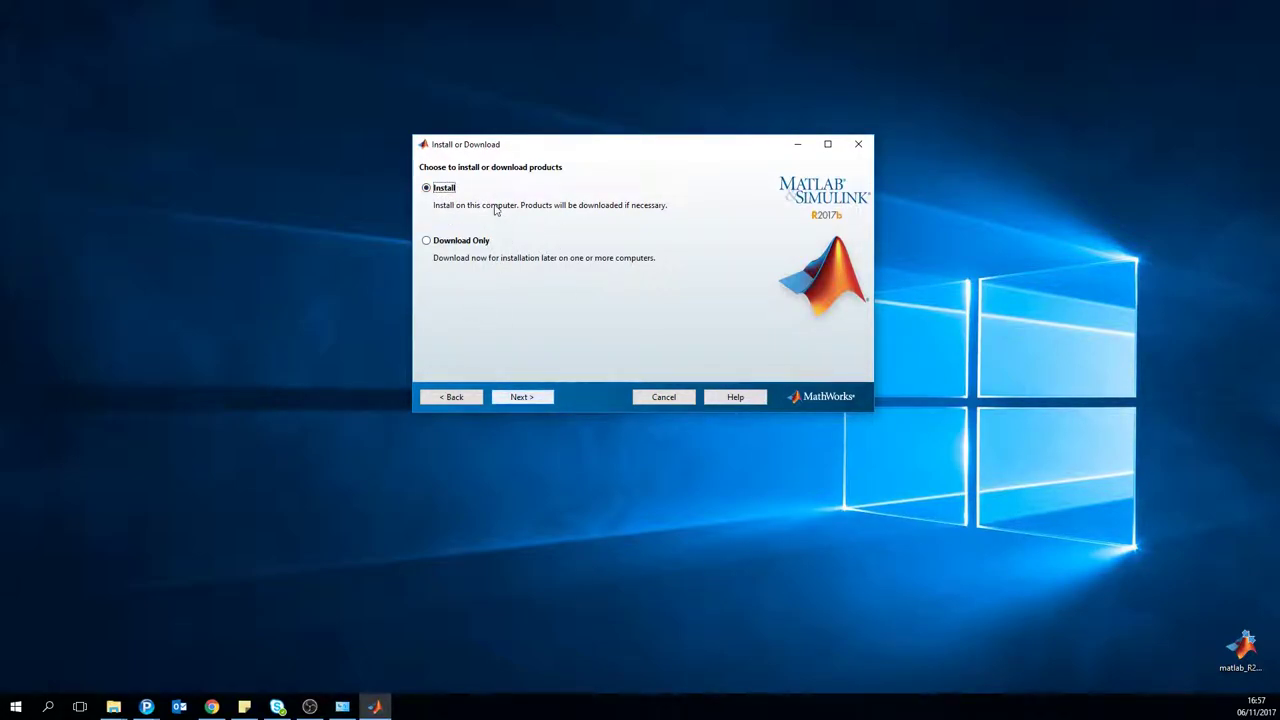
Step: Choose Download Only and set D:\ as the download folder for Windows (64-bit)
{"action": "left_click", "coordinate": [457, 243]}
{"action": "left_click", "coordinate": [538, 398]}
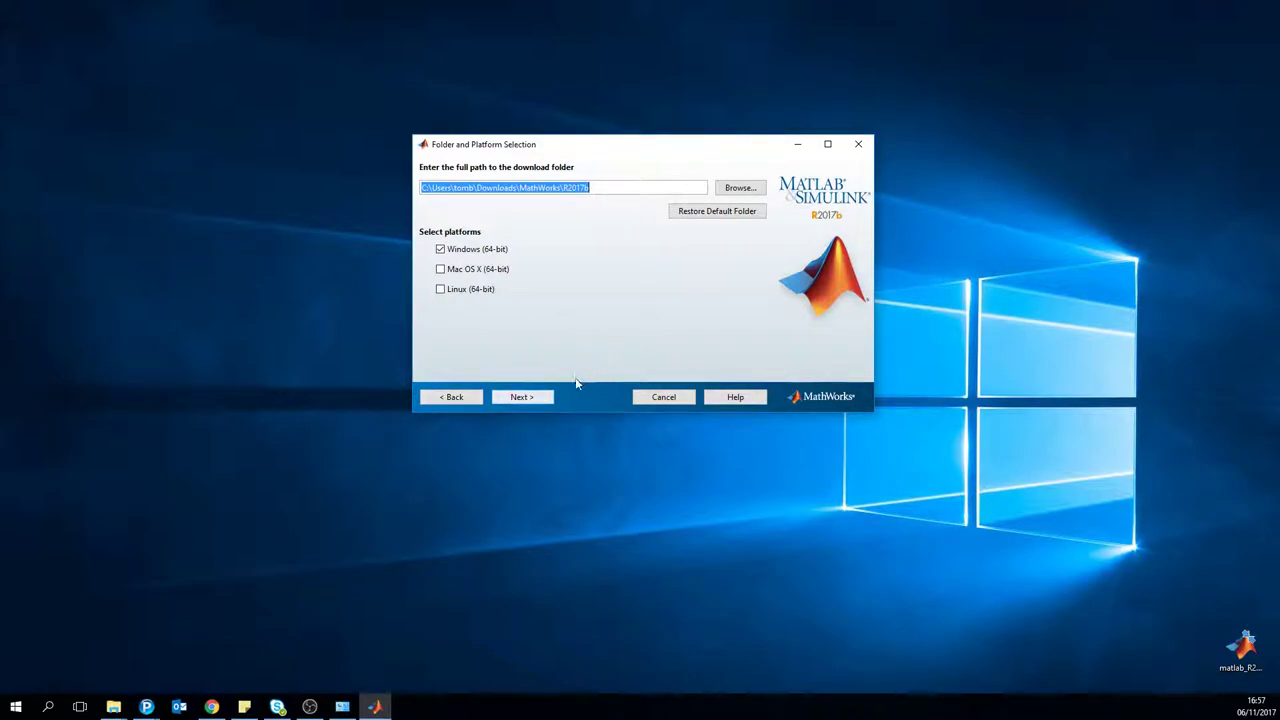
{"action": "left_click", "coordinate": [530, 397]}
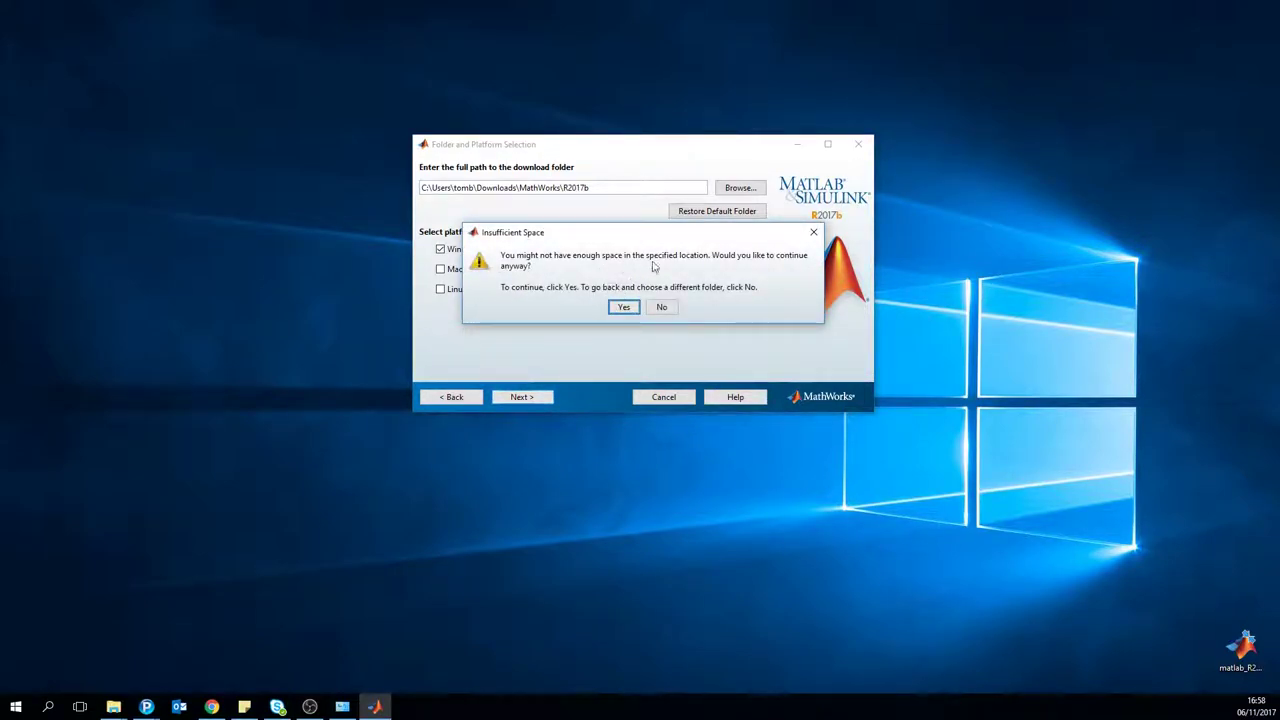
{"action": "left_click", "coordinate": [662, 307]}
{"action": "left_click", "coordinate": [740, 187]}
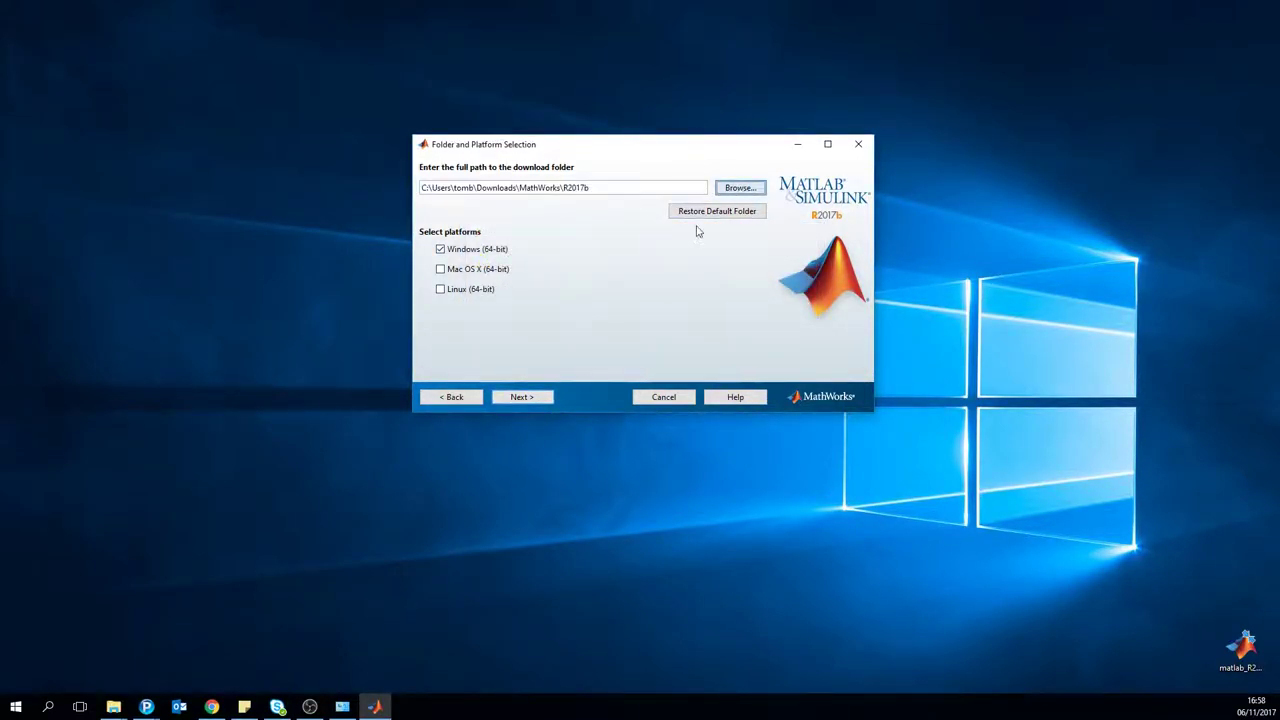
{"action": "left_click", "coordinate": [438, 350]}
{"action": "left_click", "coordinate": [522, 266]}
{"action": "left_click", "coordinate": [838, 382]}
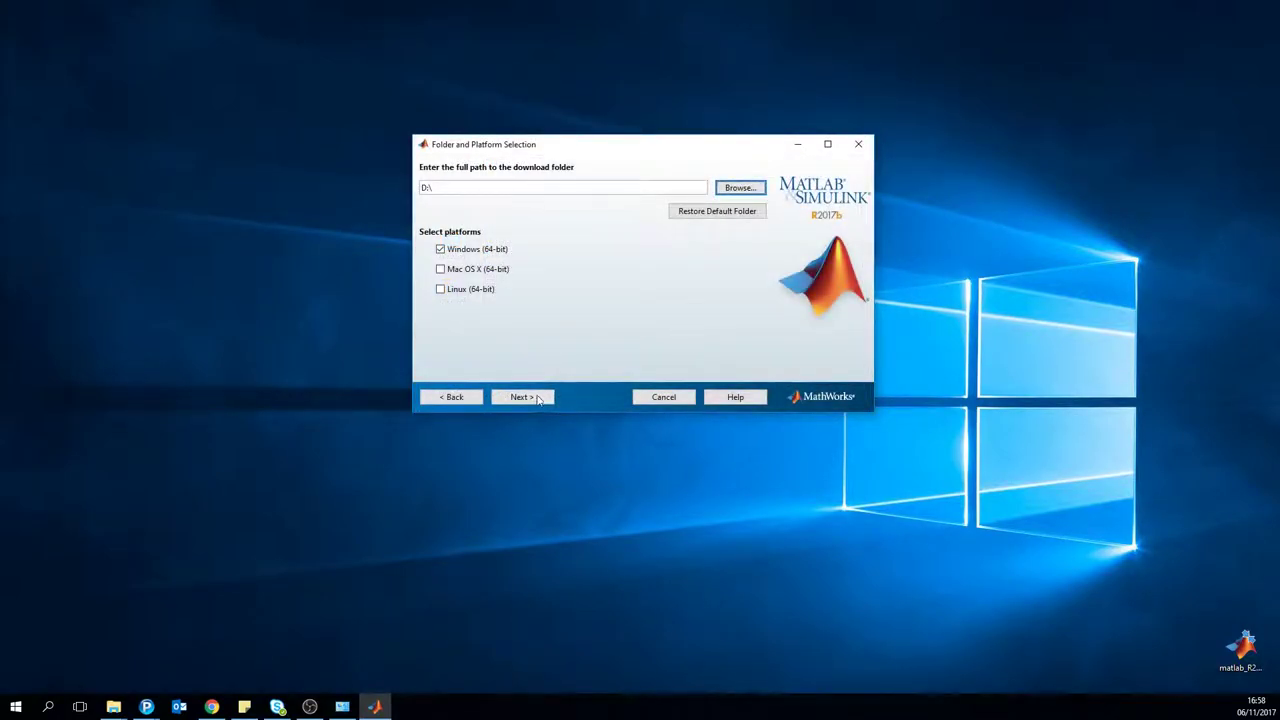
{"action": "left_click", "coordinate": [524, 397]}
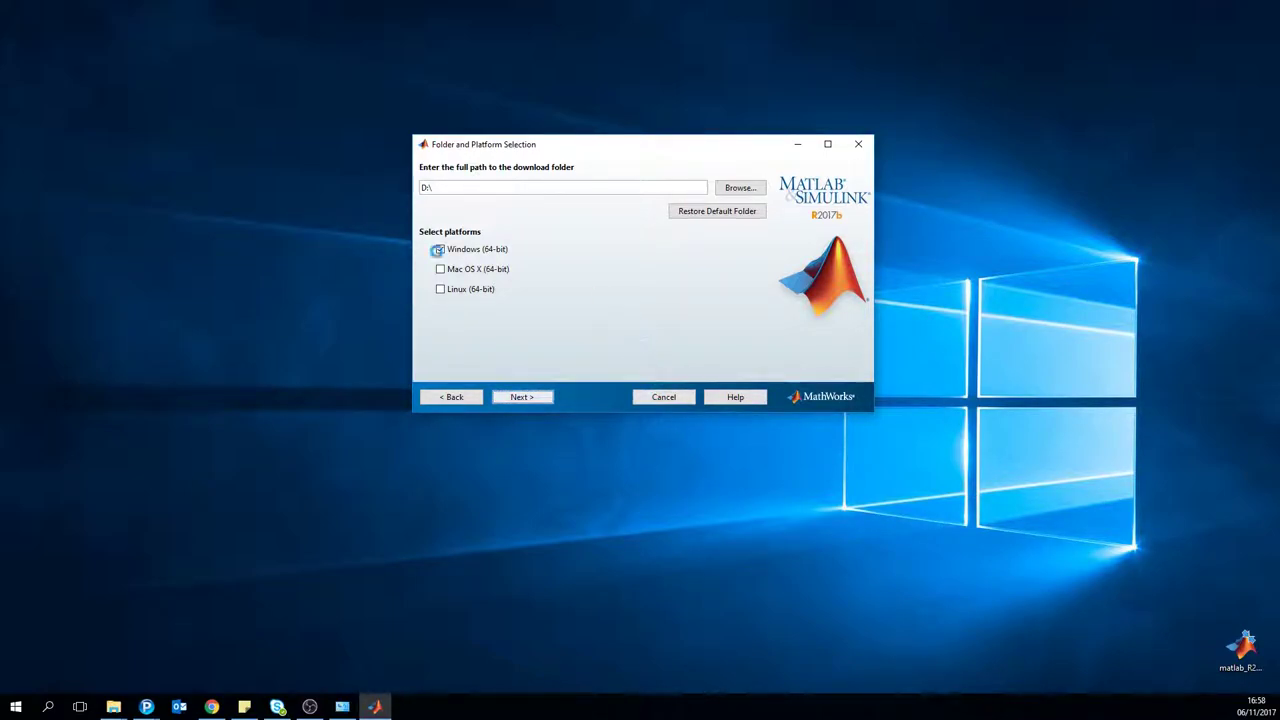
Step: Clear all products and tick only MATLAB 9.3 for download
{"action": "key", "text": "Return"}
{"action": "left_click", "coordinate": [430, 189]}
{"action": "left_click", "coordinate": [430, 203]}
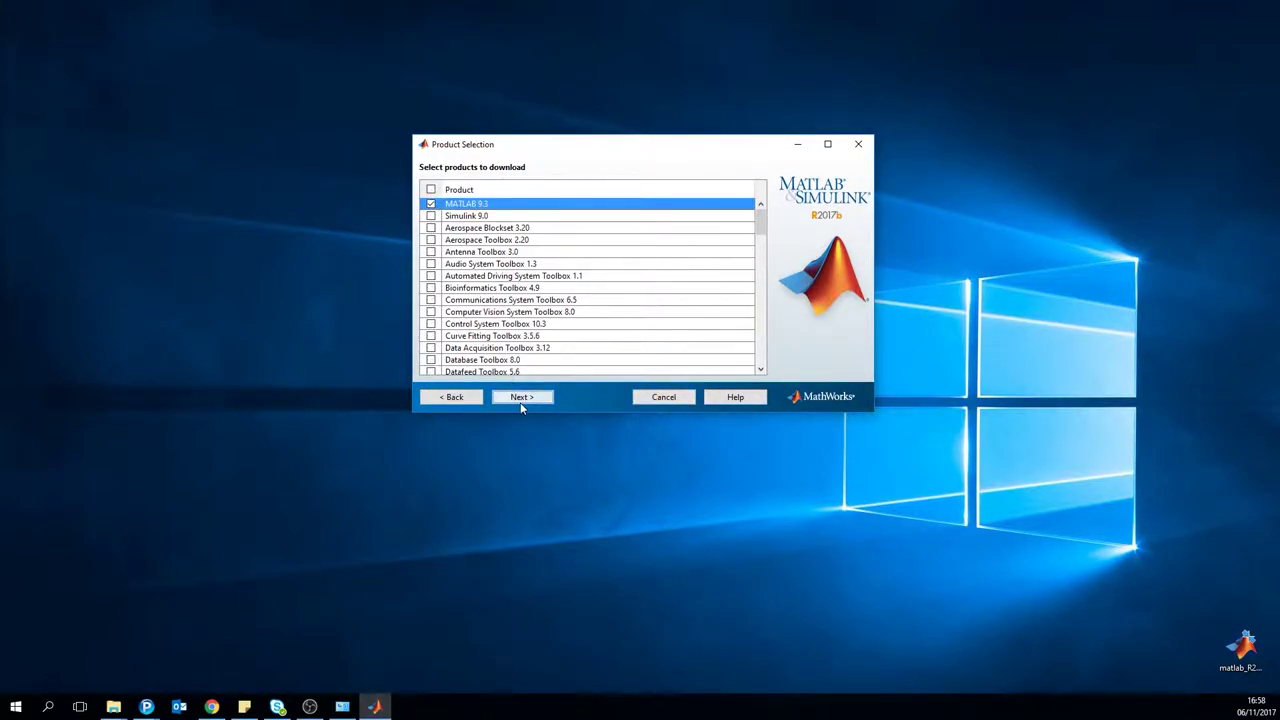
Step: Confirm and start the 907 MB MATLAB 9.3 download, then switch back to Chrome
{"action": "left_click", "coordinate": [520, 402]}
{"action": "left_click_drag", "start_coordinate": [479, 198], "coordinate": [514, 203]}
{"action": "left_click", "coordinate": [516, 397]}
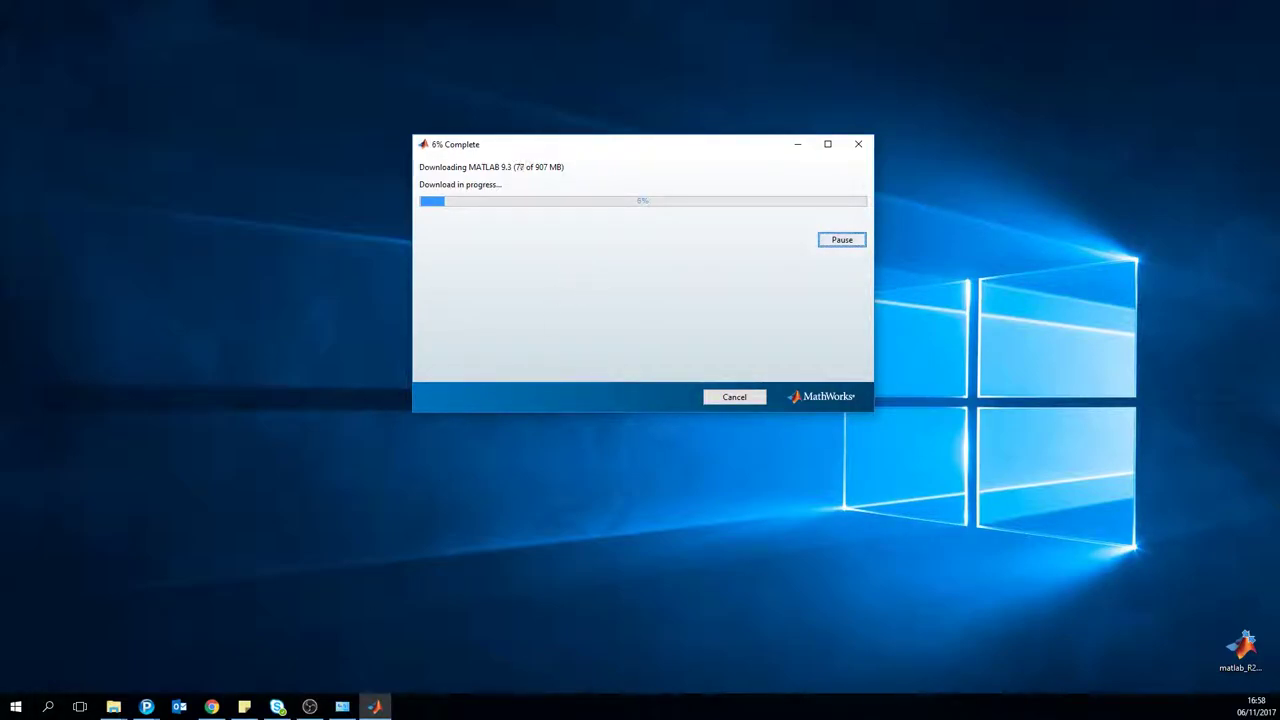
{"action": "key", "text": "alt+Tab"}
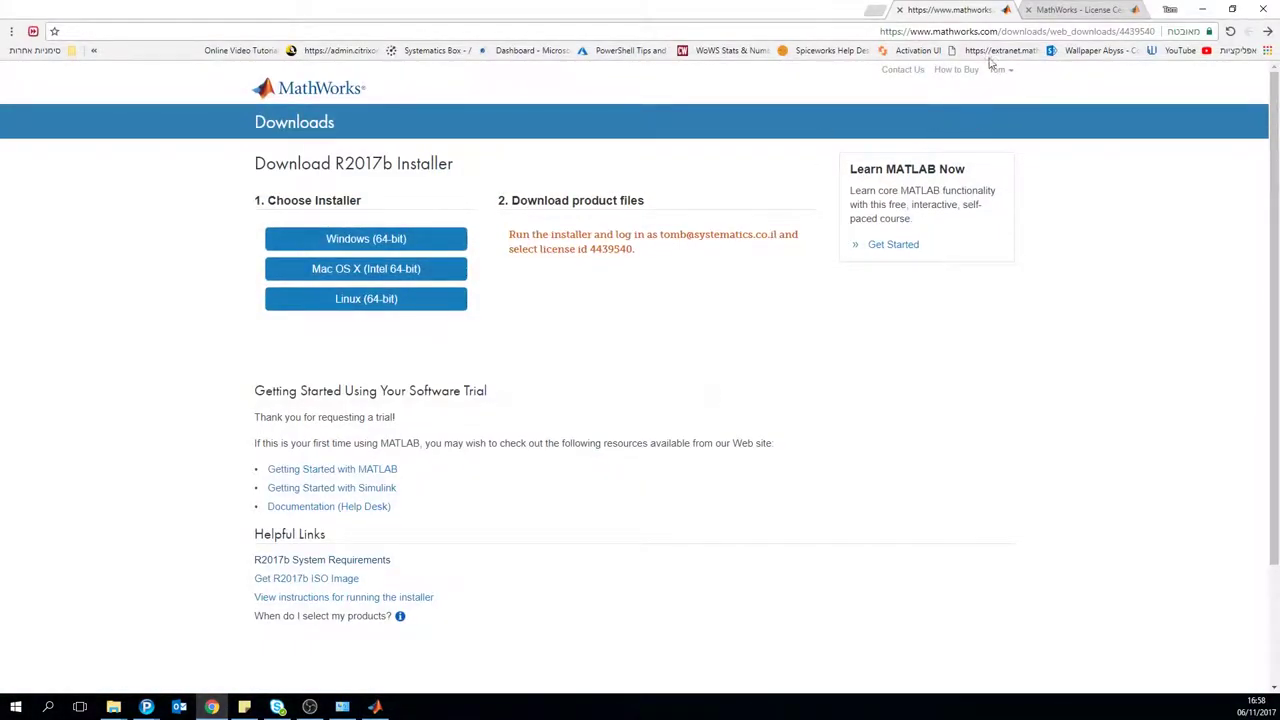
Step: Open the Designated trial license's Install and Activate tab from My Account
{"action": "left_click", "coordinate": [998, 69]}
{"action": "left_click", "coordinate": [1001, 91]}
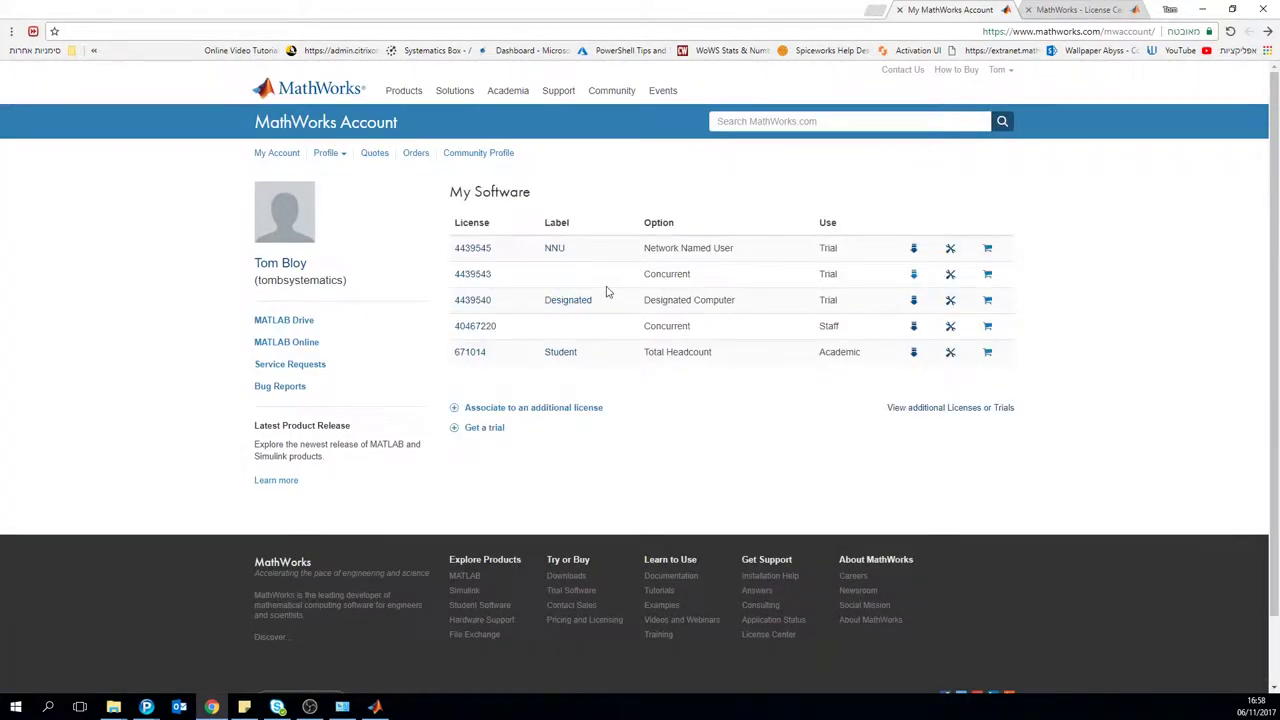
{"action": "left_click", "coordinate": [467, 302]}
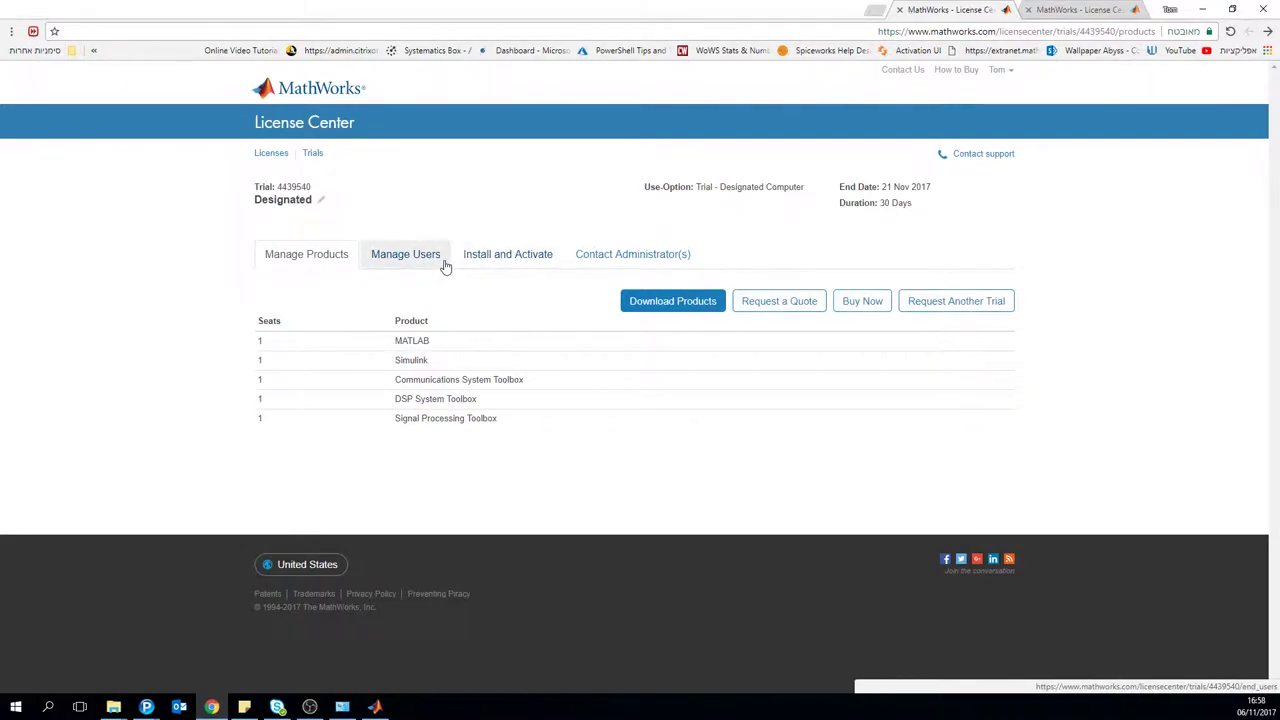
{"action": "left_click", "coordinate": [483, 254]}
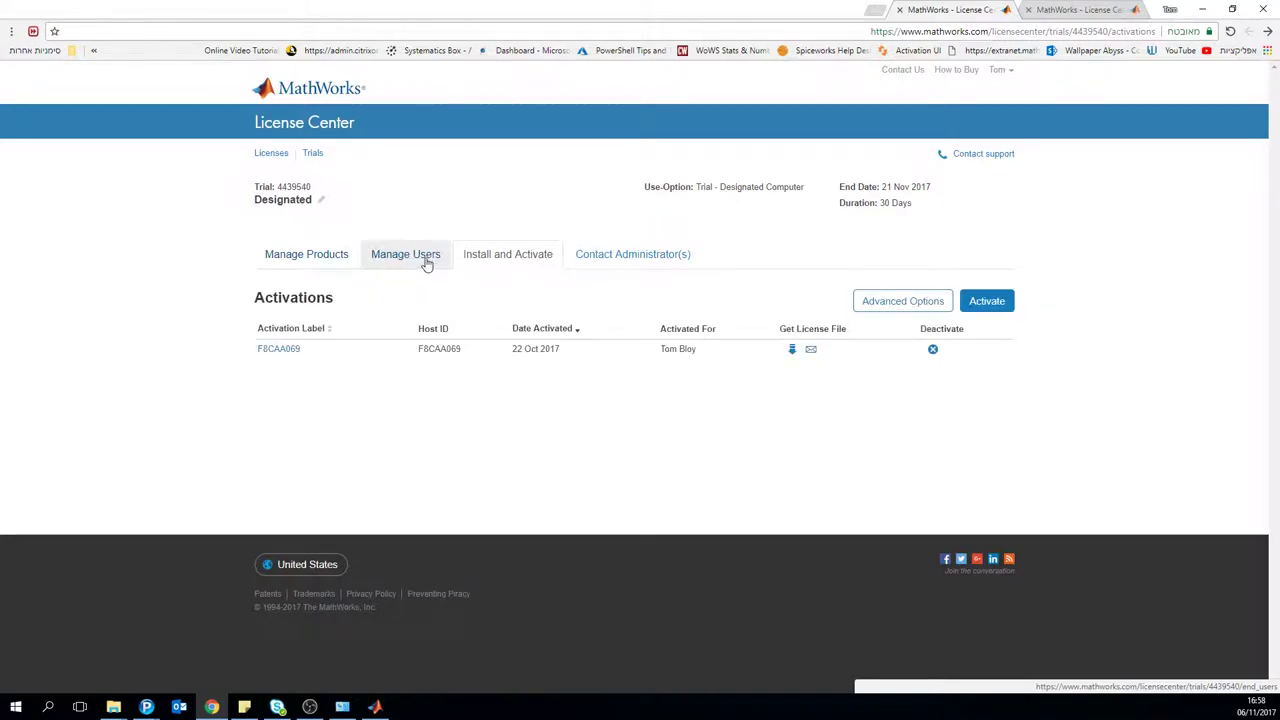
{"action": "left_click", "coordinate": [490, 258]}
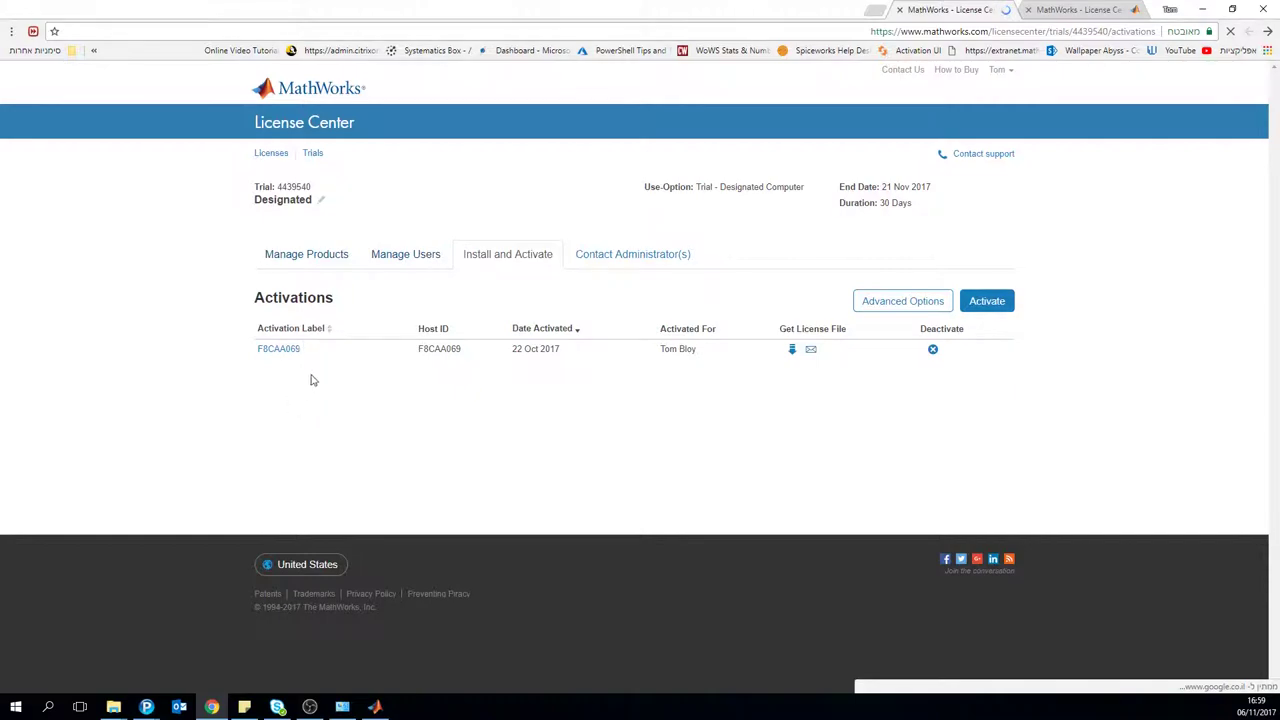
Step: Inspect the existing 22 Oct 2017 activation's Host ID and start a new activation
{"action": "double_click", "coordinate": [452, 350]}
{"action": "left_click", "coordinate": [506, 360]}
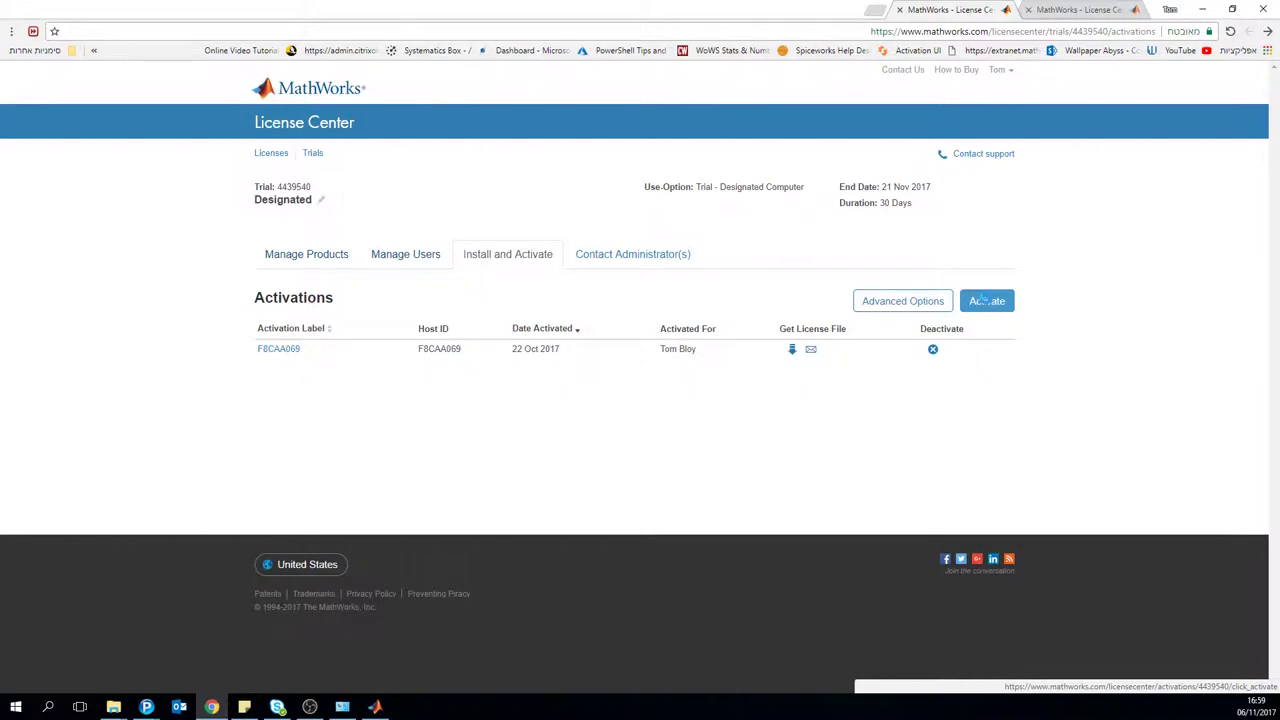
{"action": "left_click", "coordinate": [983, 300]}
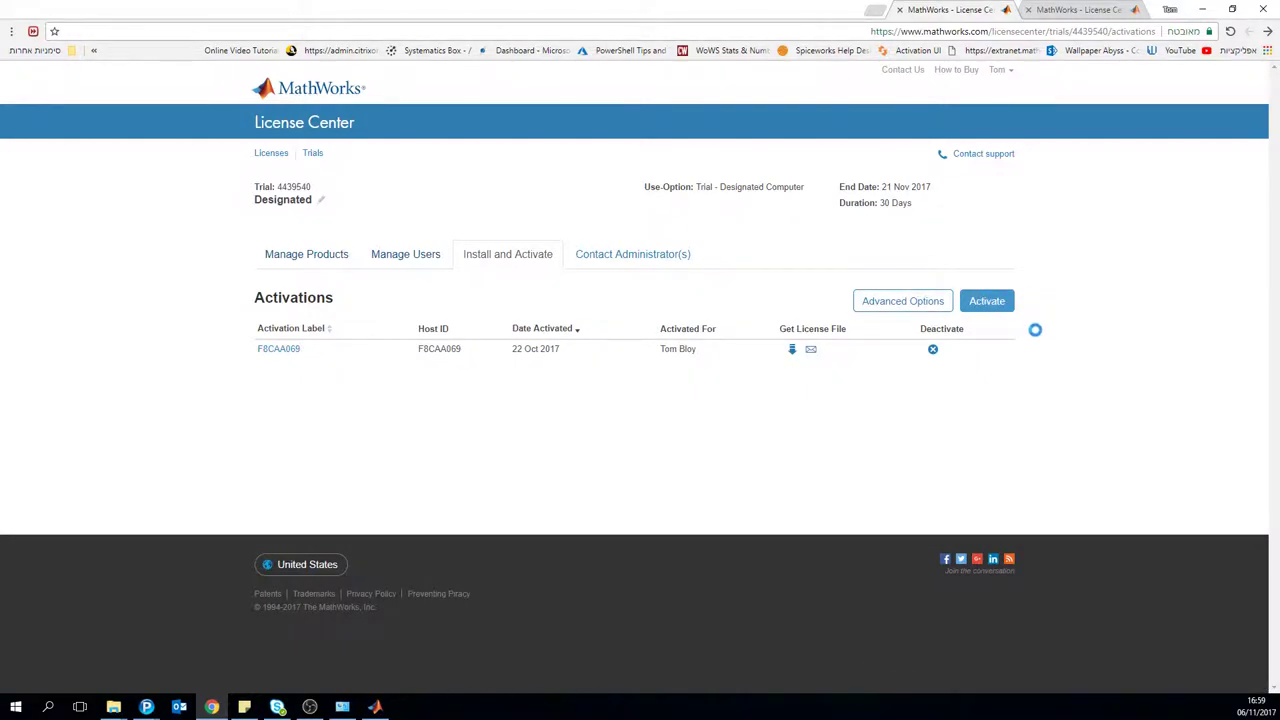
Step: Focus the Host ID field on the Windows activation form and open a Command Prompt with cmd
{"action": "left_click", "coordinate": [605, 408]}
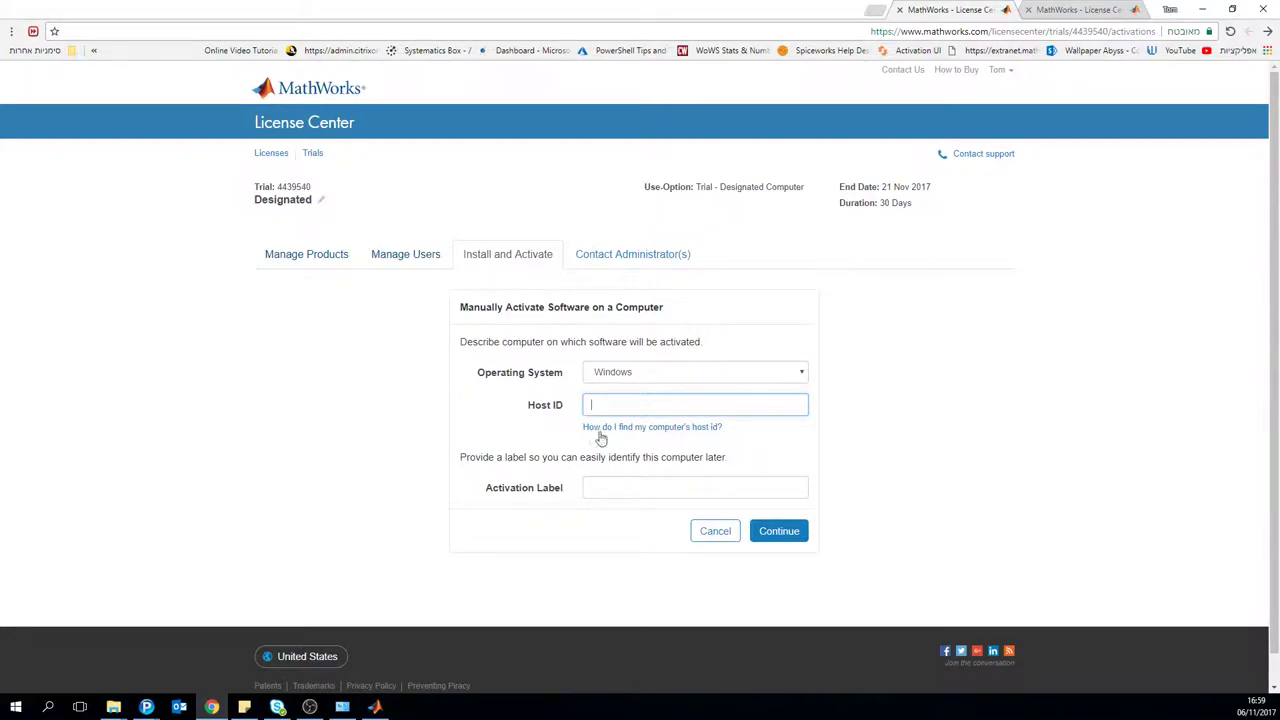
{"action": "key", "text": "super+r"}
{"action": "key", "text": "Return"}
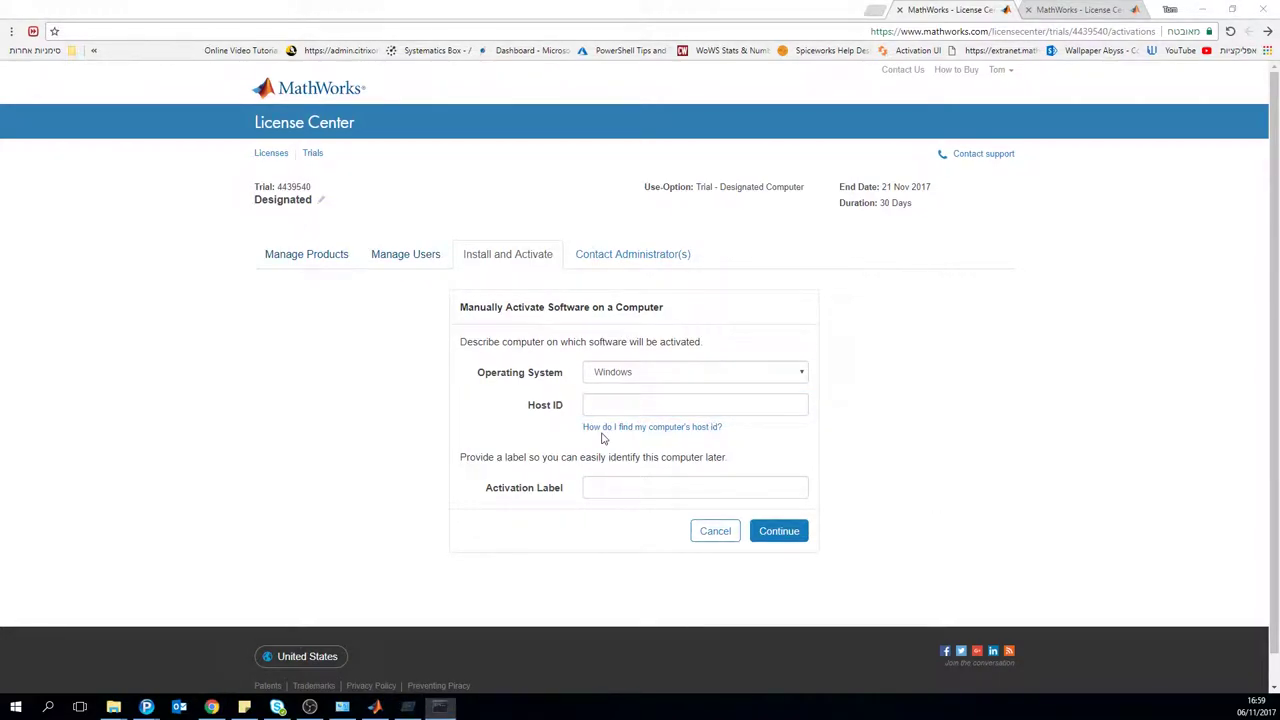
{"action": "left_click_drag", "start_coordinate": [400, 124], "coordinate": [890, 30]}
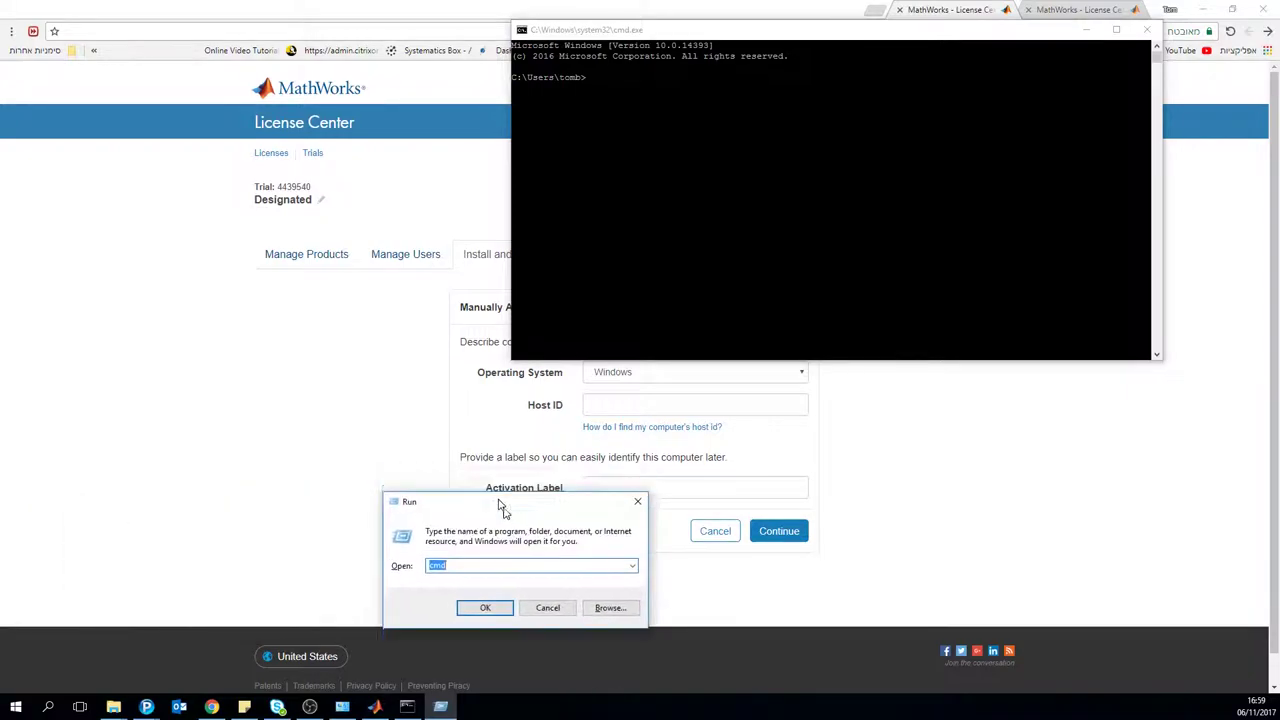
{"action": "left_click", "coordinate": [1147, 29]}
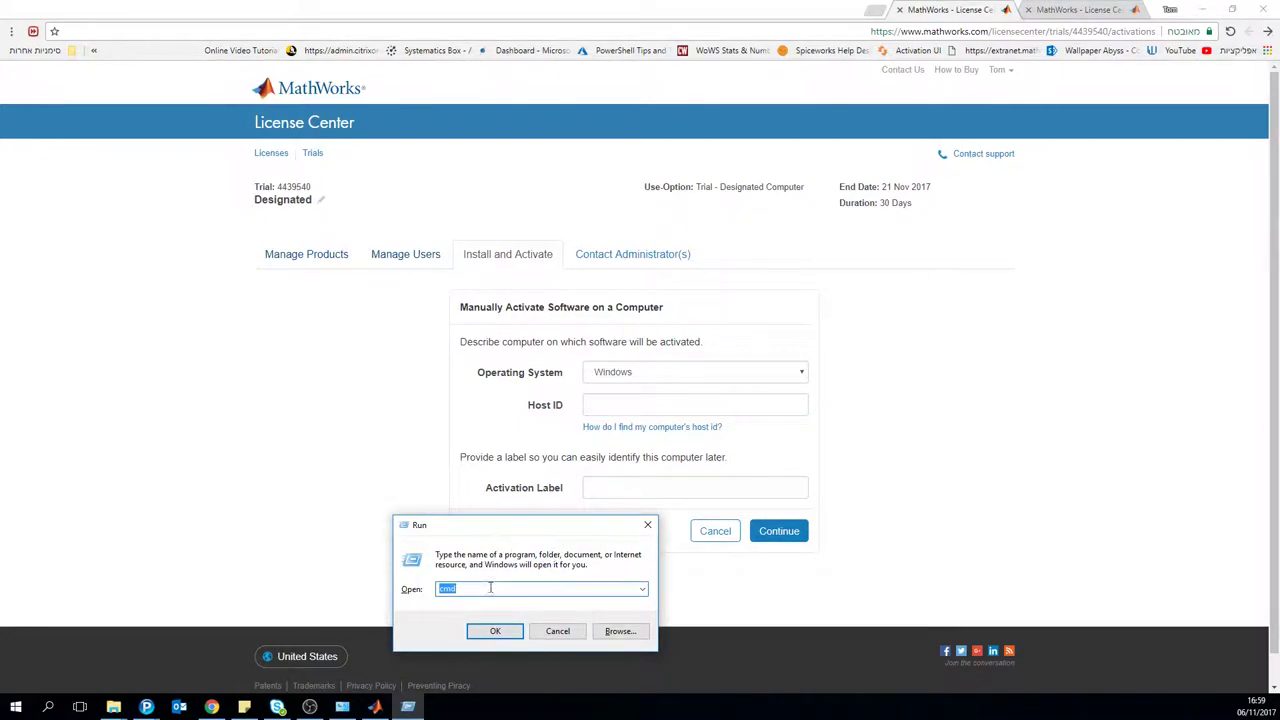
{"action": "key", "text": "Return"}
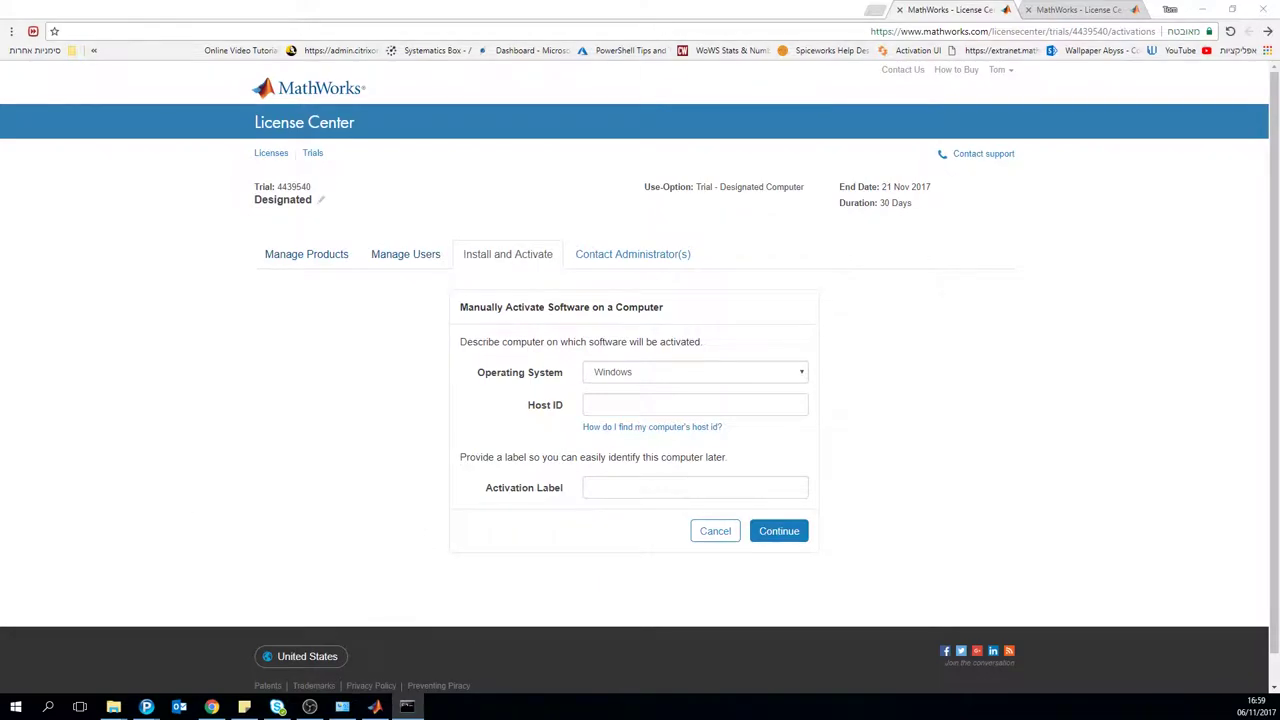
Step: Run getmac, select the first Physical Address, and close the Command Prompt
{"action": "type", "text": "getmac"}
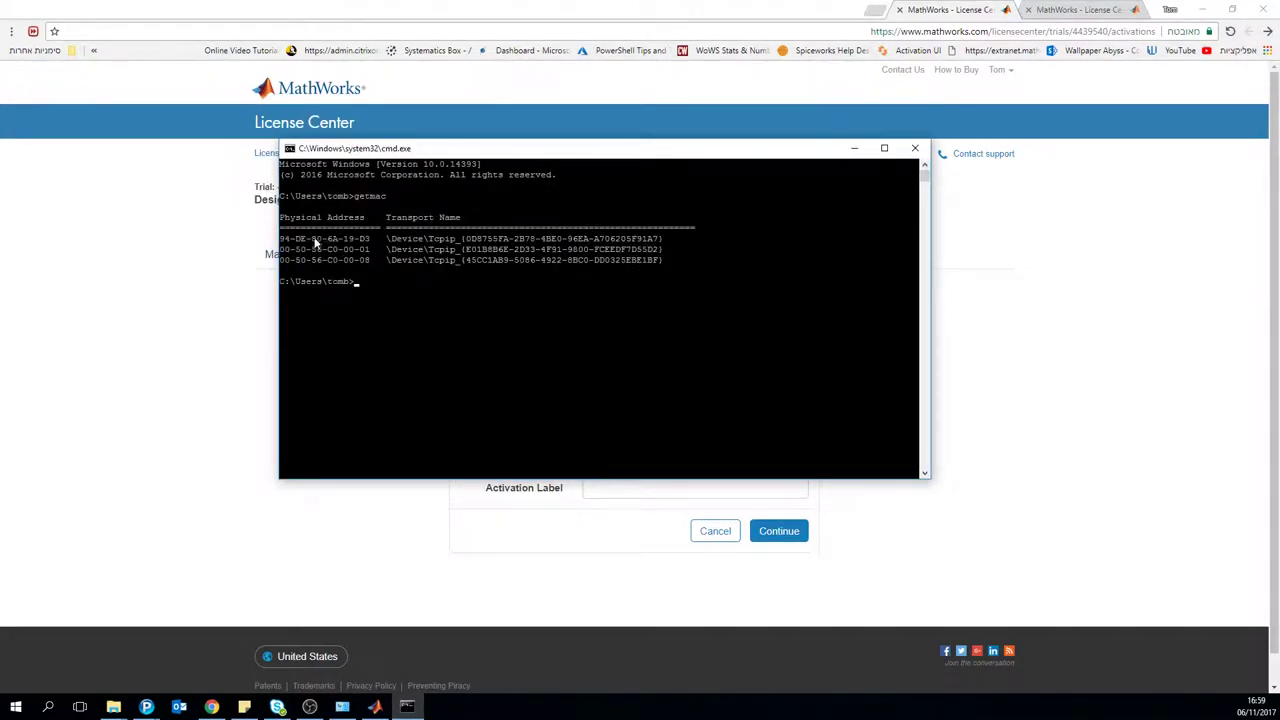
{"action": "left_click_drag", "start_coordinate": [292, 239], "coordinate": [292, 240]}
{"action": "left_click", "coordinate": [375, 240]}
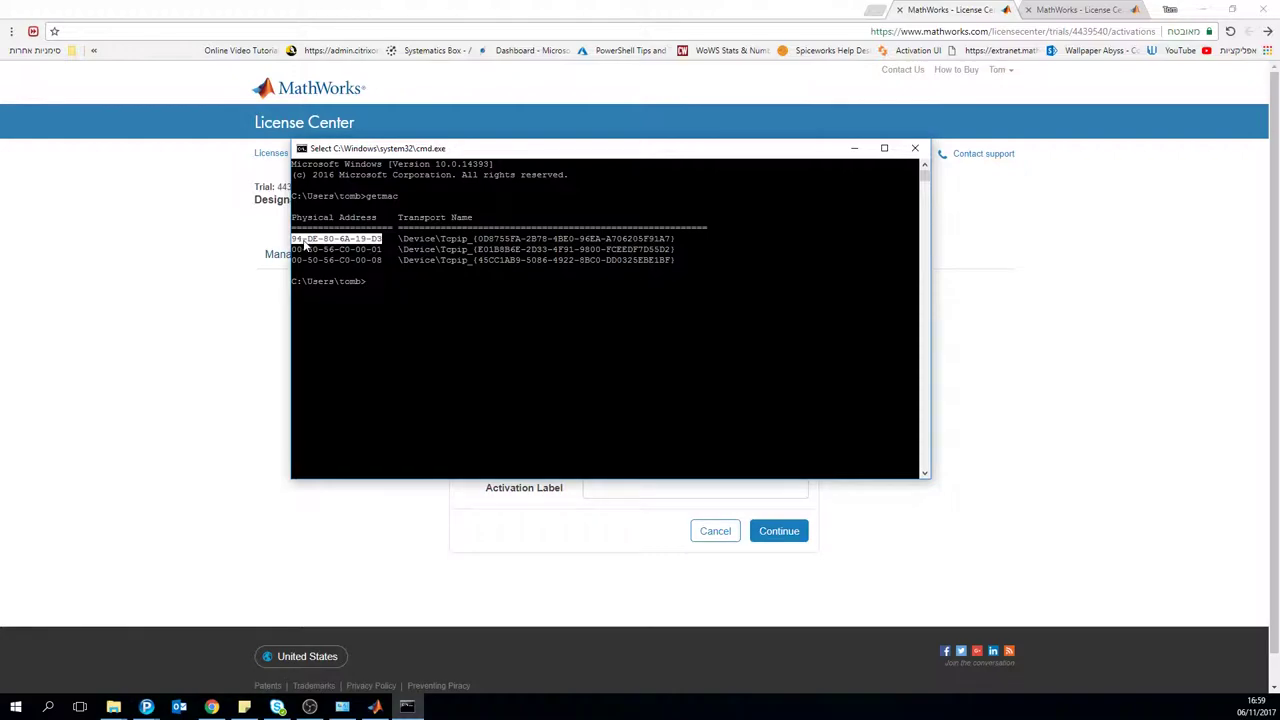
{"action": "left_click", "coordinate": [914, 148]}
Step: Visit the trial's Manage Users list and return to the Install and Activate tab
{"action": "left_click", "coordinate": [642, 487]}
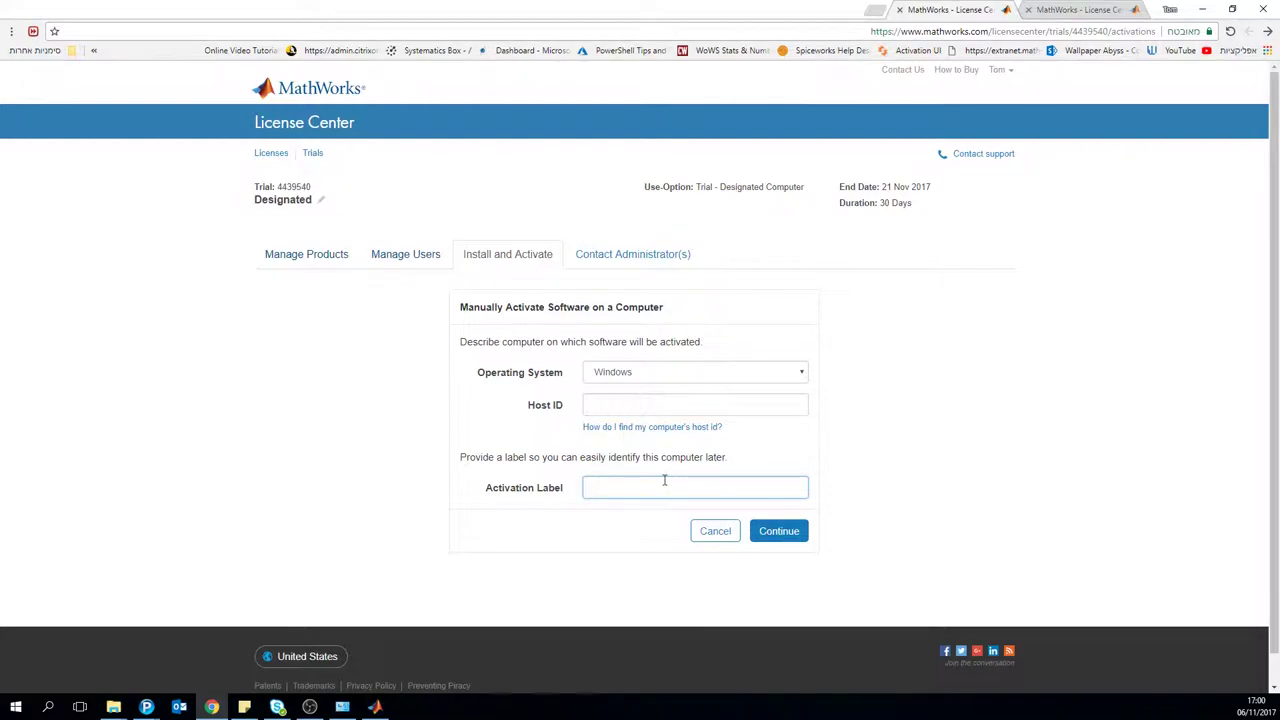
{"action": "left_click", "coordinate": [413, 254]}
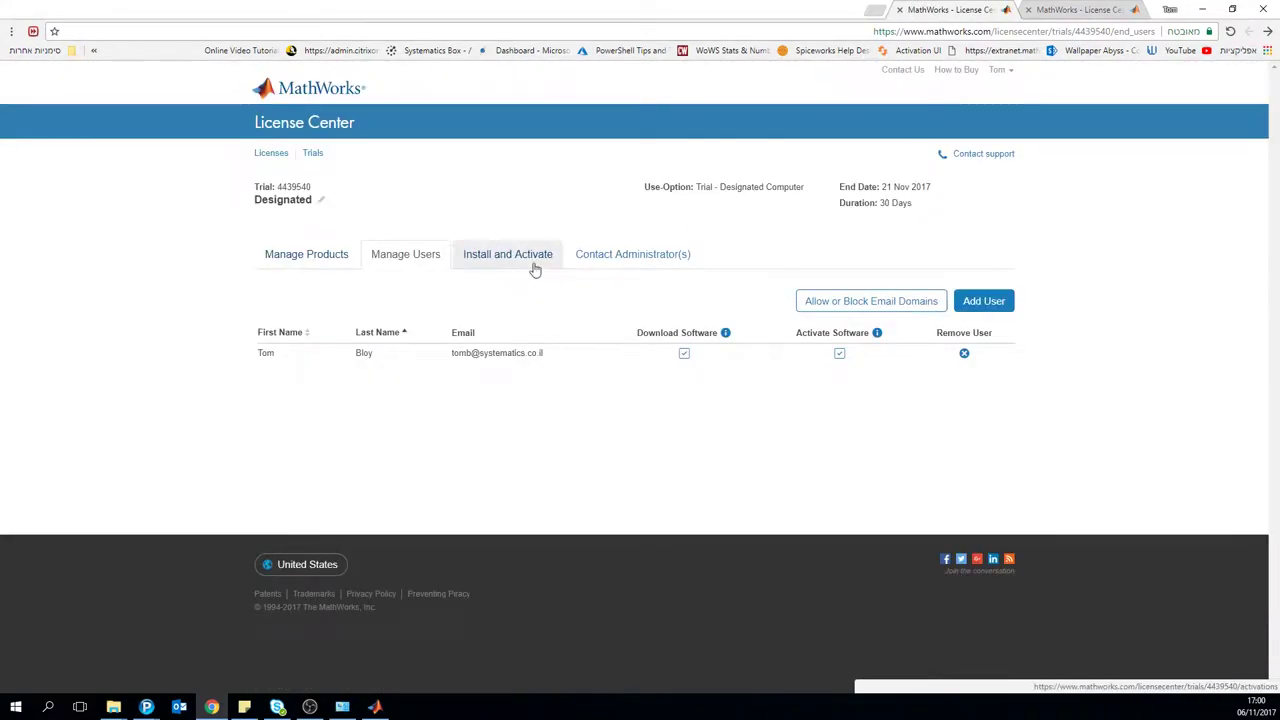
{"action": "left_click", "coordinate": [531, 262]}
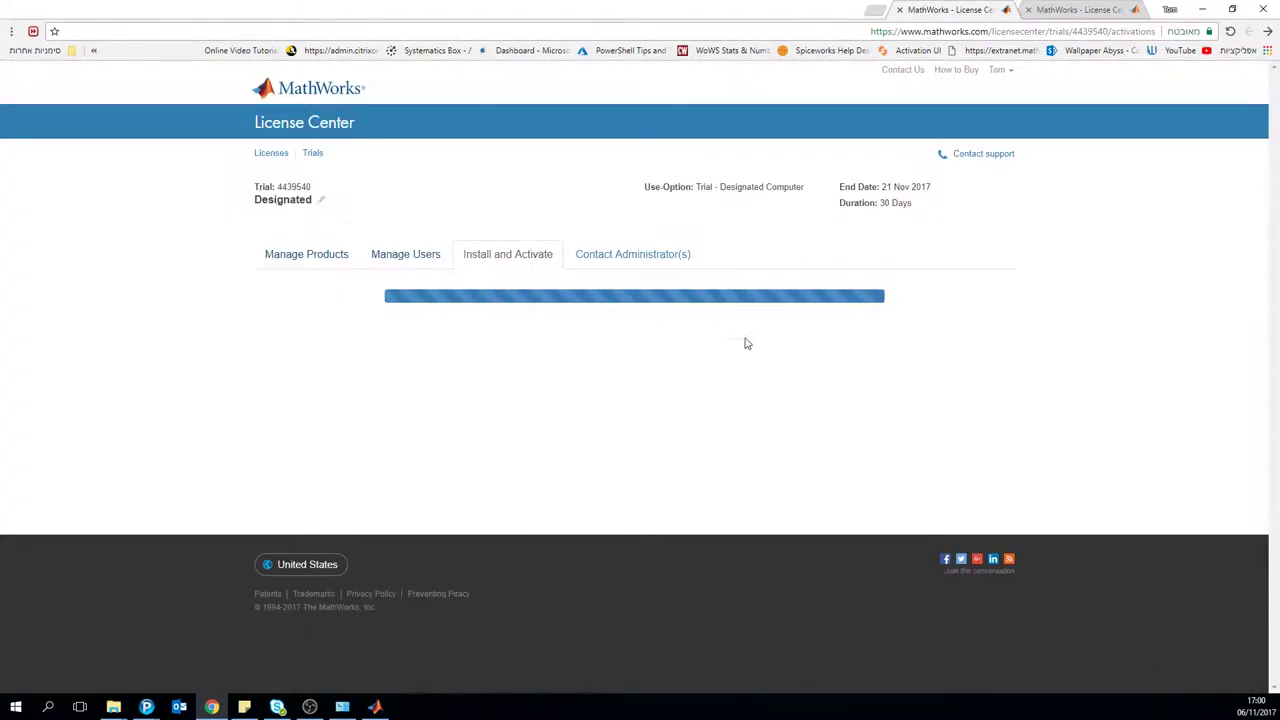
Step: Download a fresh license.lic into Downloads, deleting and replacing the old license.lic
{"action": "left_click", "coordinate": [791, 349]}
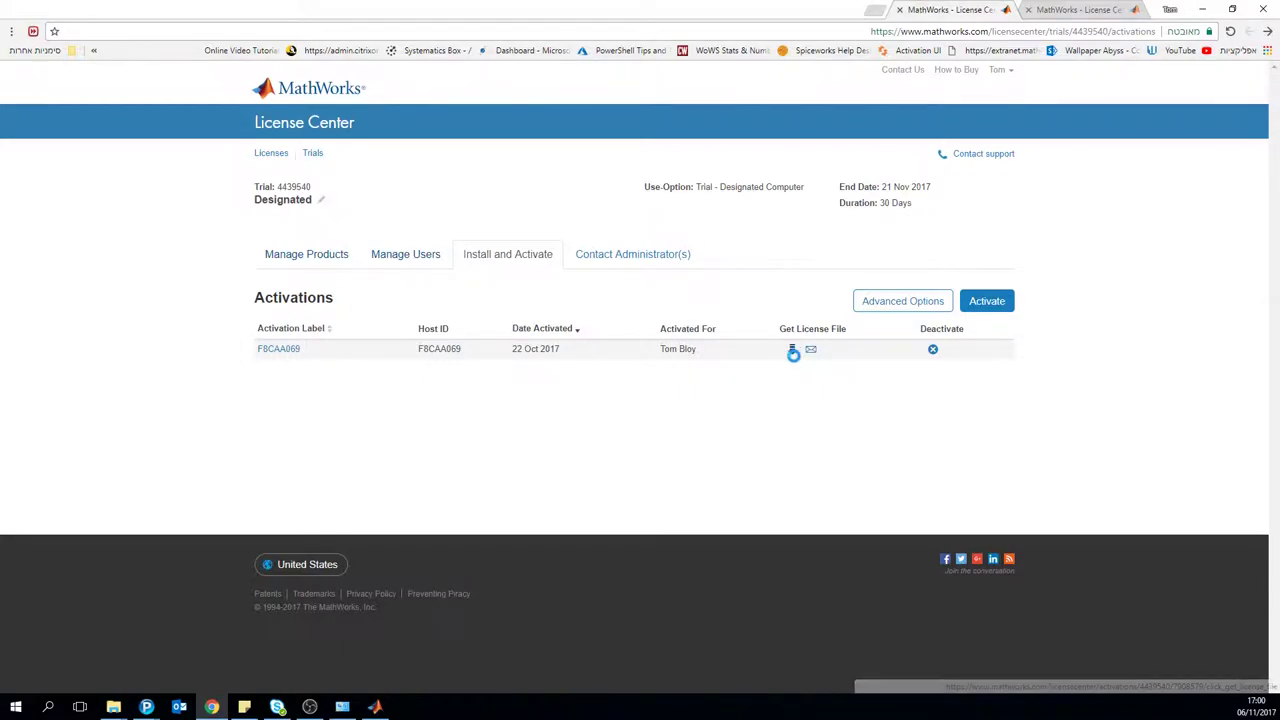
{"action": "left_click", "coordinate": [610, 387]}
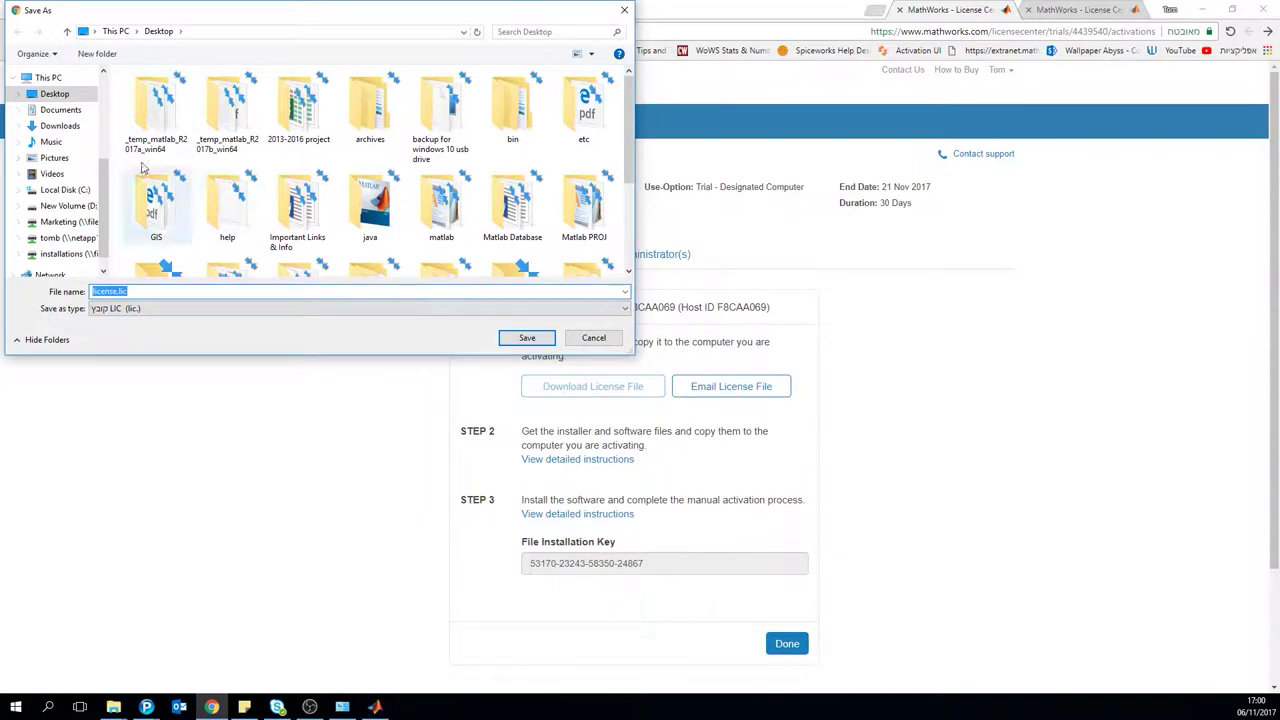
{"action": "left_click", "coordinate": [60, 126]}
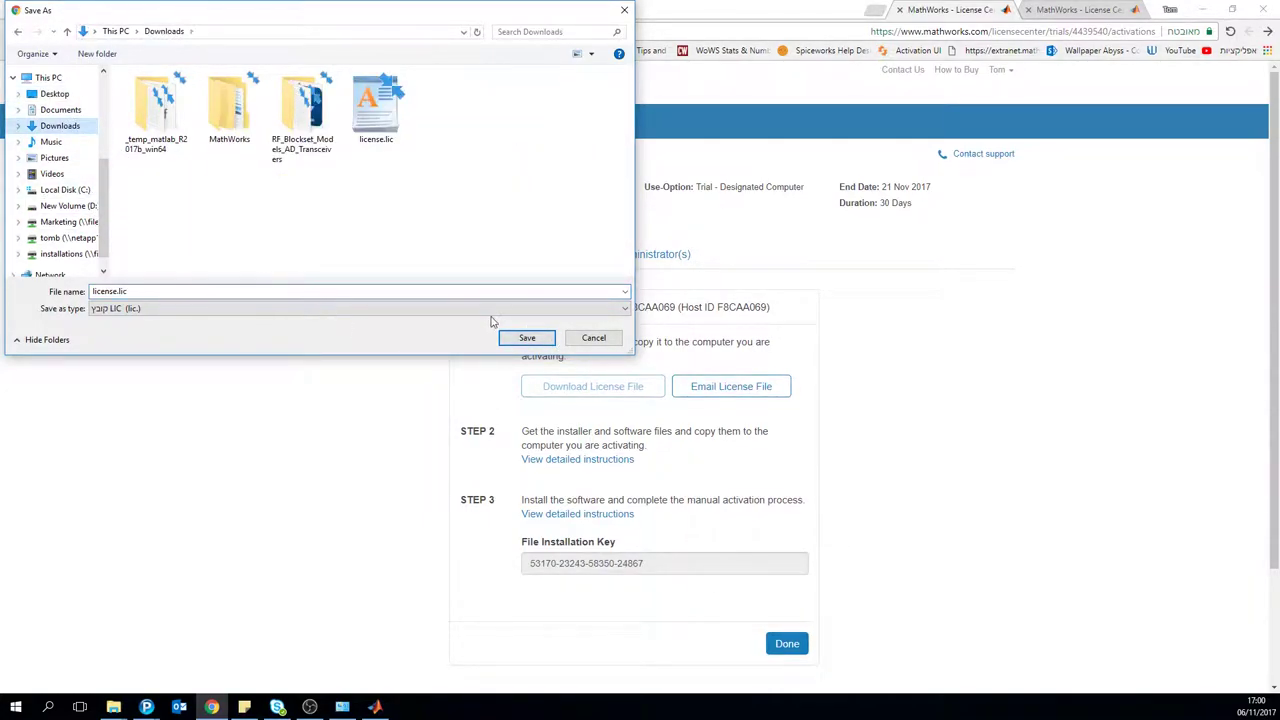
{"action": "left_click", "coordinate": [376, 115]}
{"action": "key", "text": "shift+Delete"}
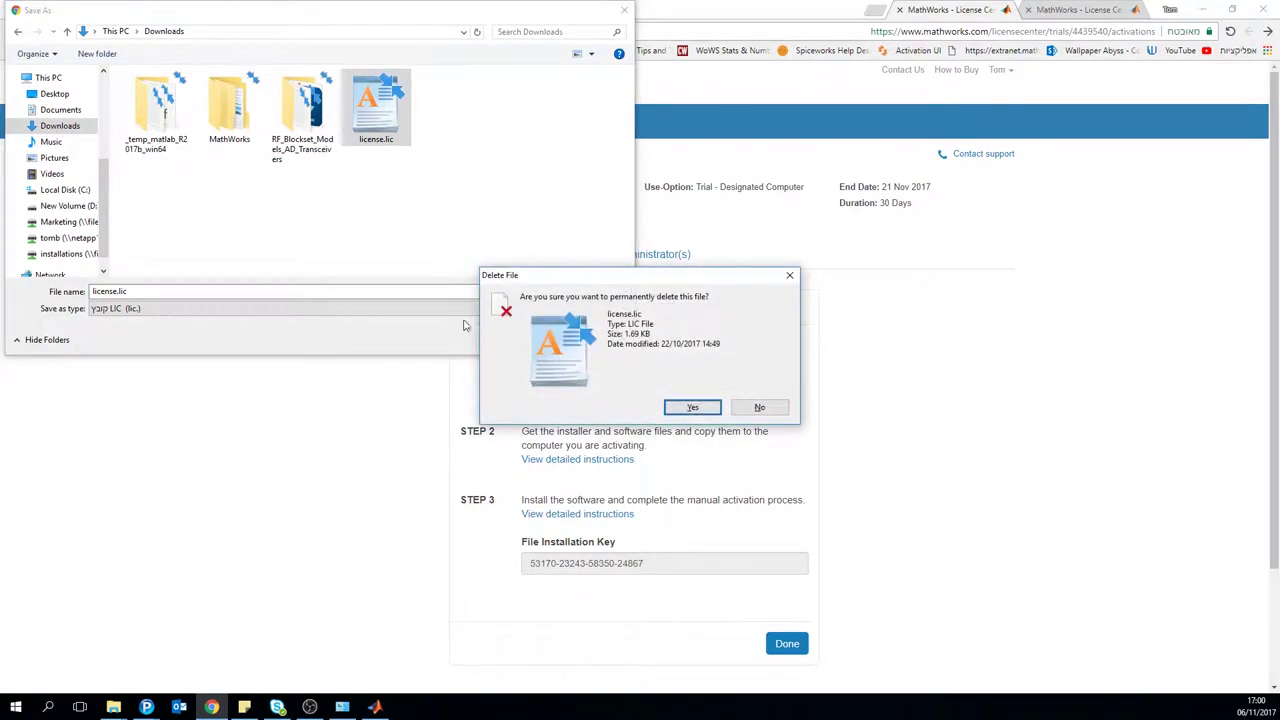
{"action": "key", "text": "Return"}
{"action": "left_click", "coordinate": [538, 340]}
{"action": "key", "text": "Return"}
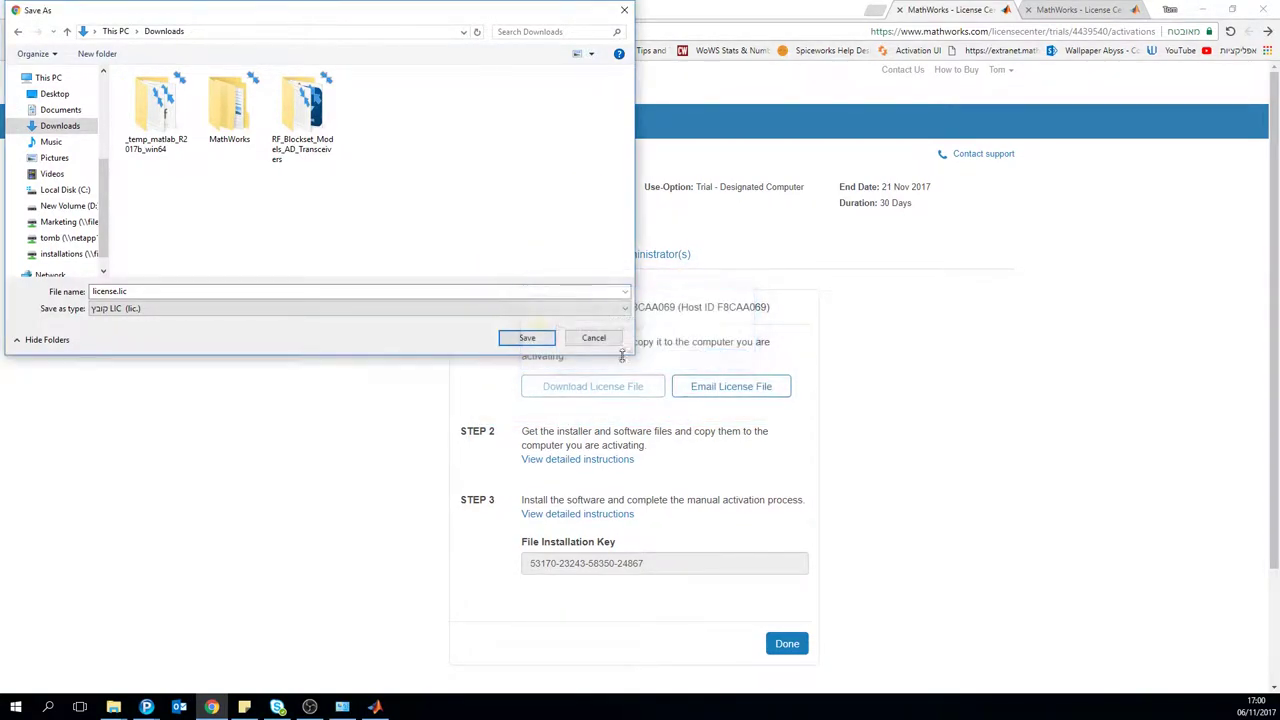
{"action": "left_click", "coordinate": [530, 339]}
{"action": "left_click", "coordinate": [678, 357]}
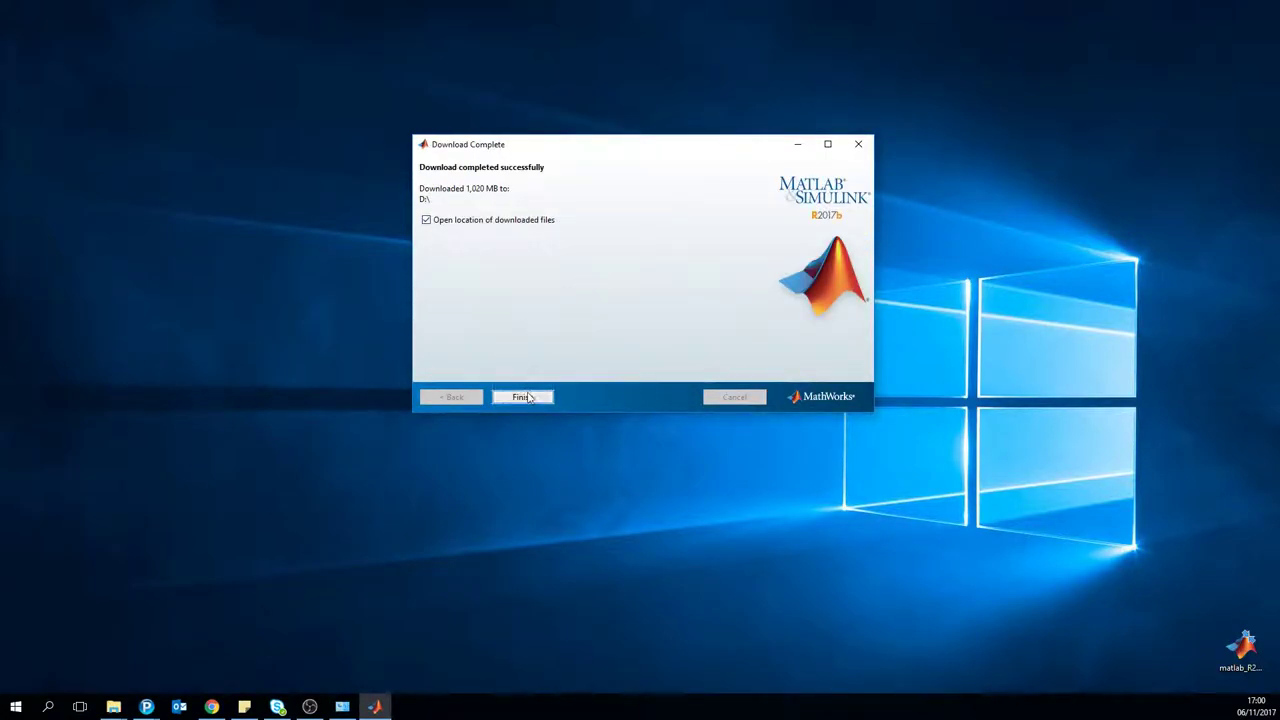
Step: Finish and close the Download Complete window for the 1,020 MB MATLAB R2017b download
{"action": "left_click", "coordinate": [522, 397]}
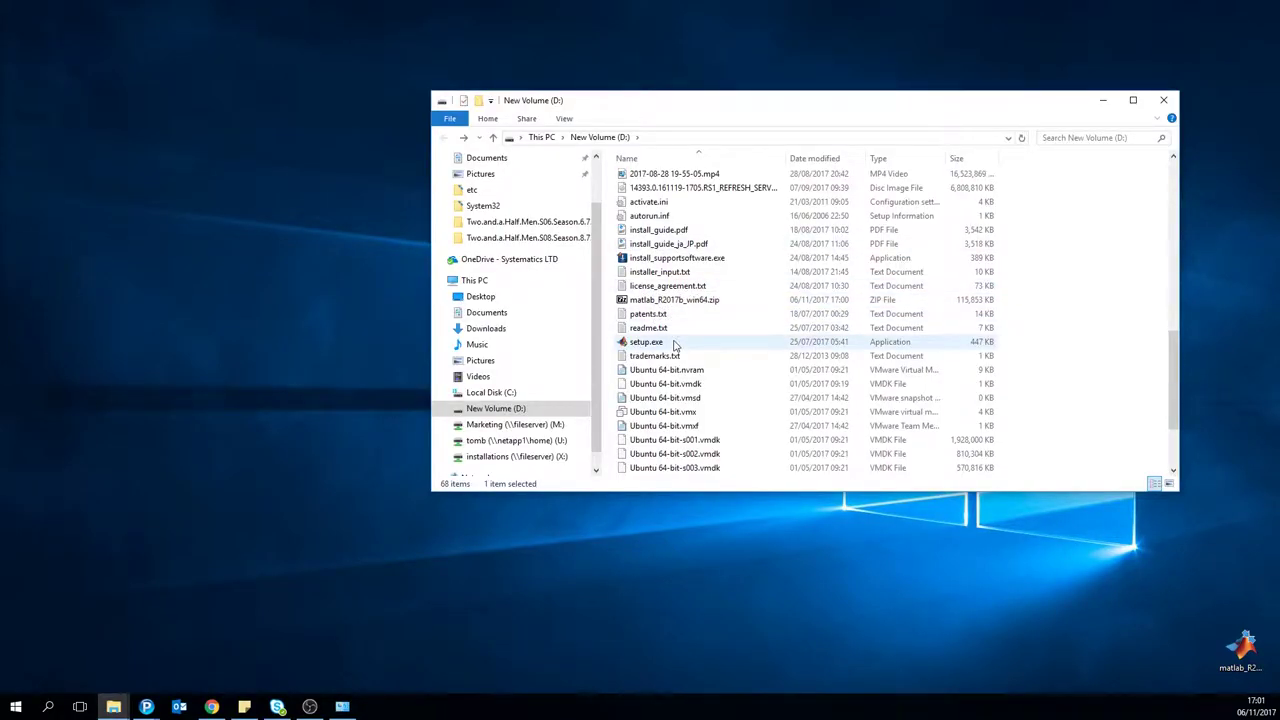
Step: Scroll the D: drive files, close Network and Sharing Center, and select setup.exe
{"action": "scroll", "coordinate": [675, 340], "scroll_direction": "down", "scroll_amount": 1}
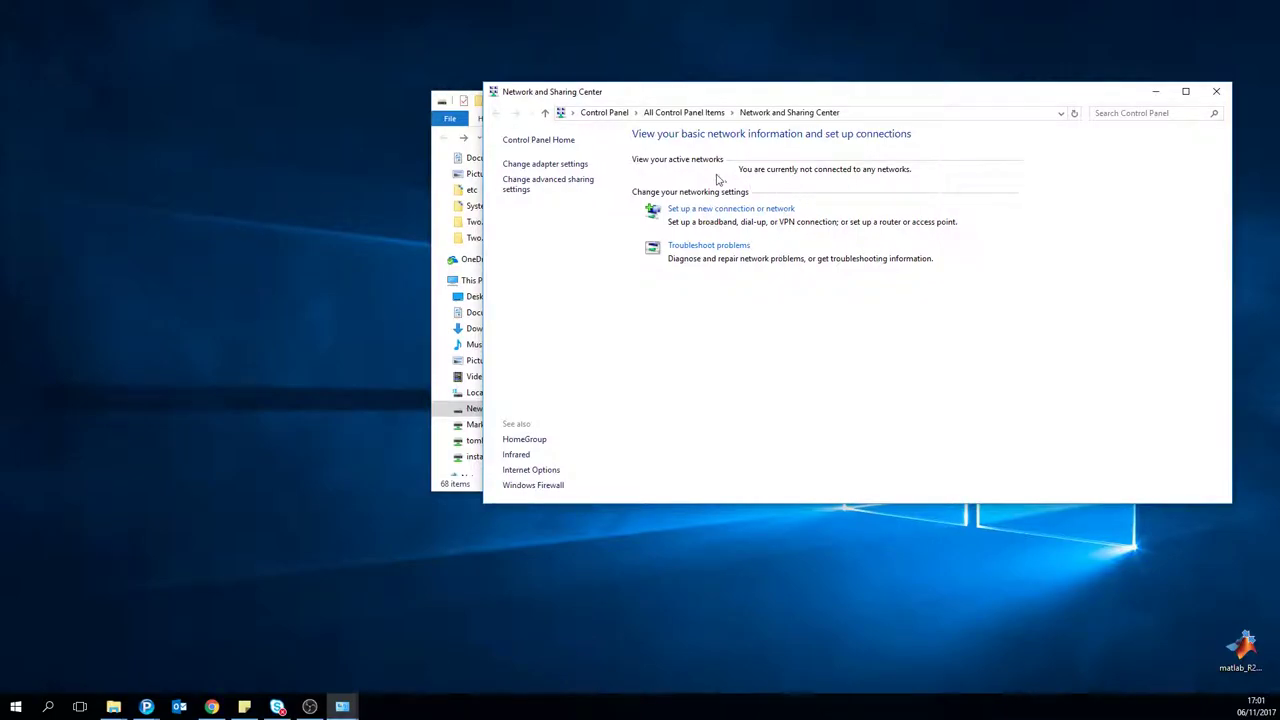
{"action": "left_click", "coordinate": [1216, 91]}
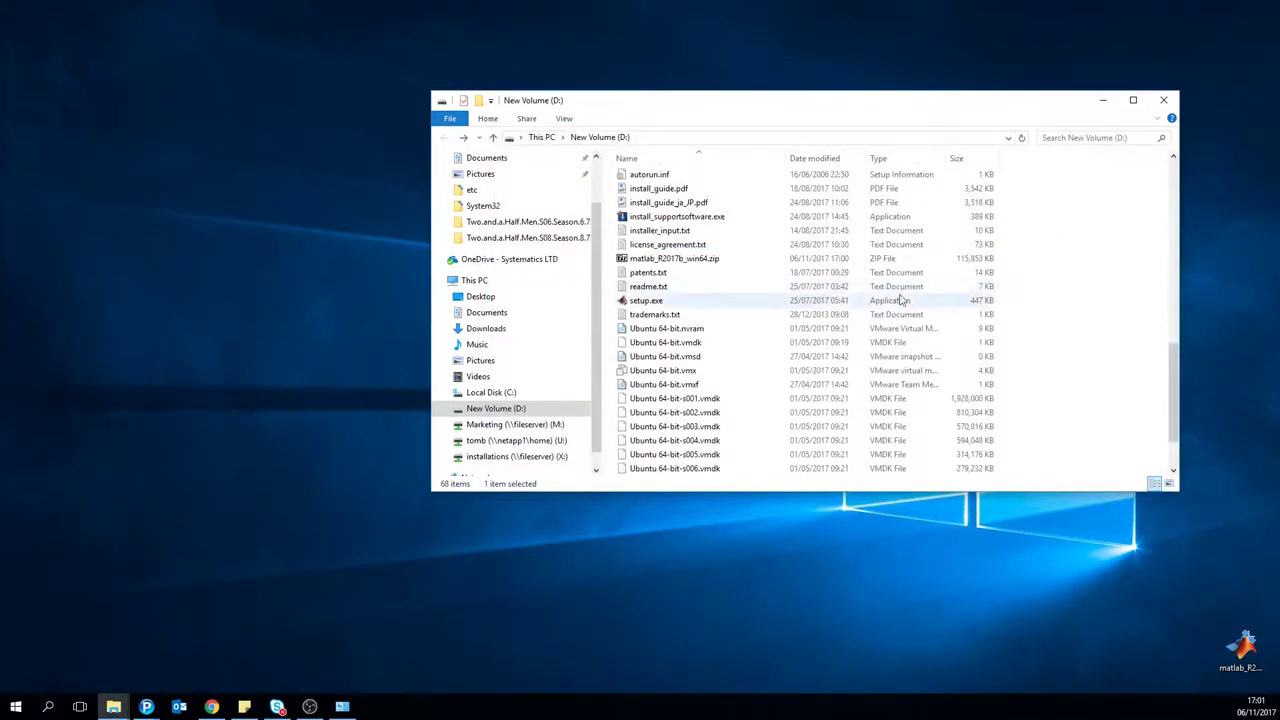
{"action": "left_click", "coordinate": [837, 303]}
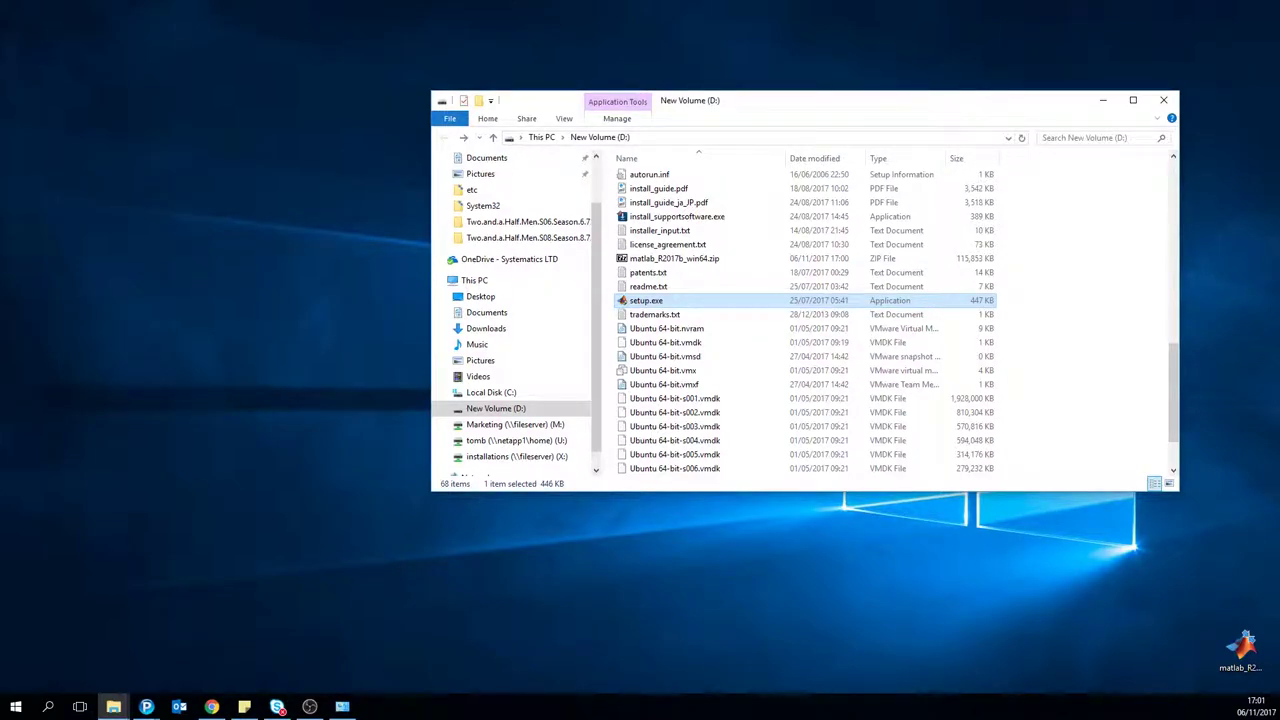
{"action": "key", "text": "alt+Tab"}
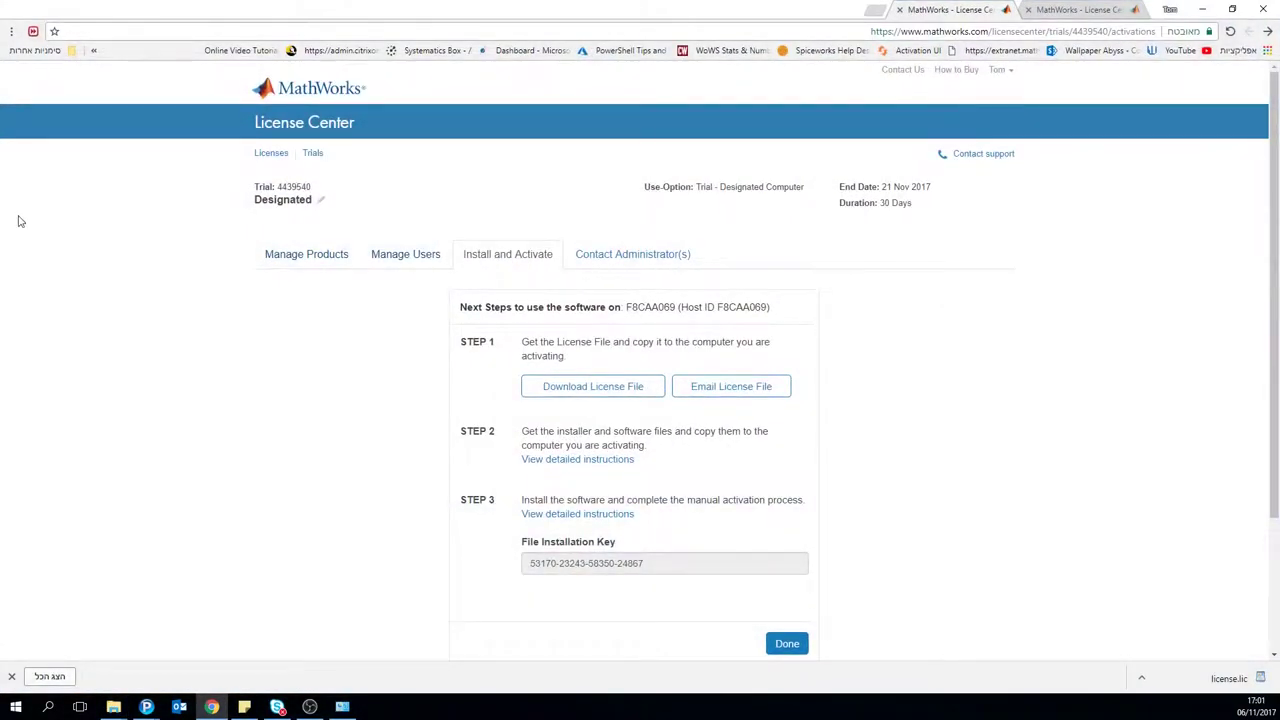
Step: Open the trial's Manage Products list and reload the page after the connection error
{"action": "left_click", "coordinate": [285, 255]}
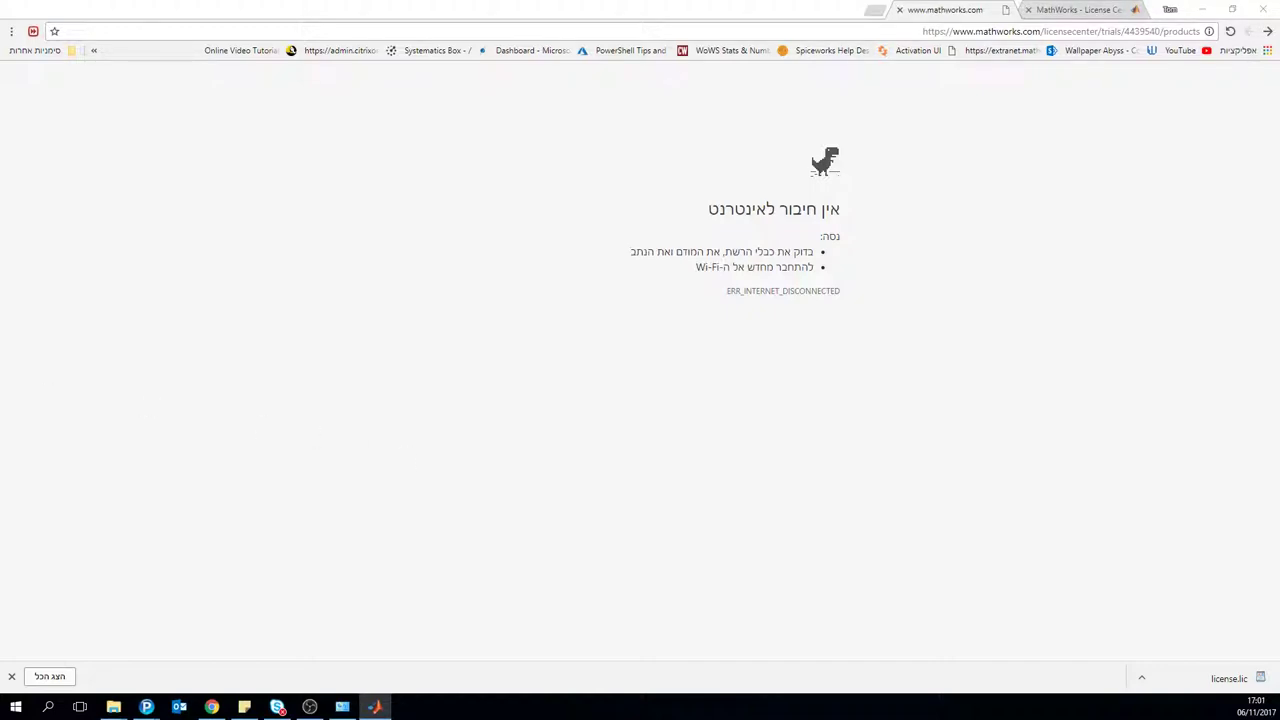
{"action": "left_click", "coordinate": [771, 31]}
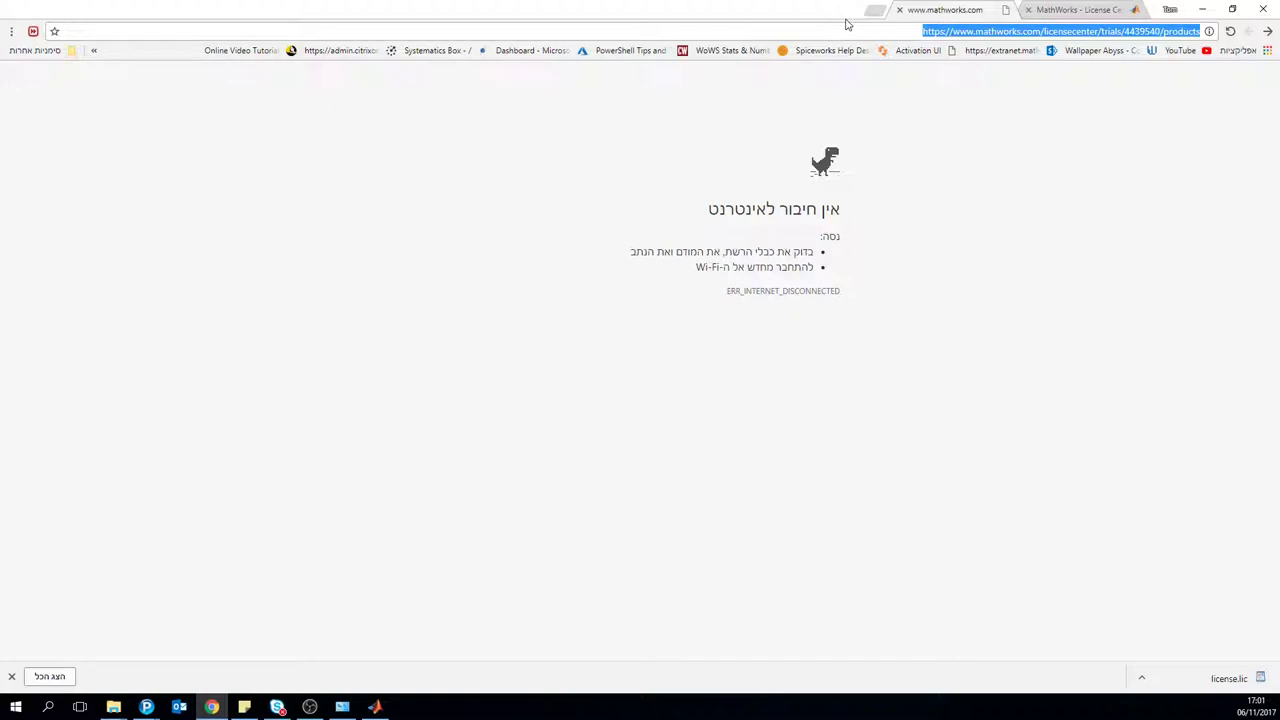
{"action": "key", "text": "Return"}
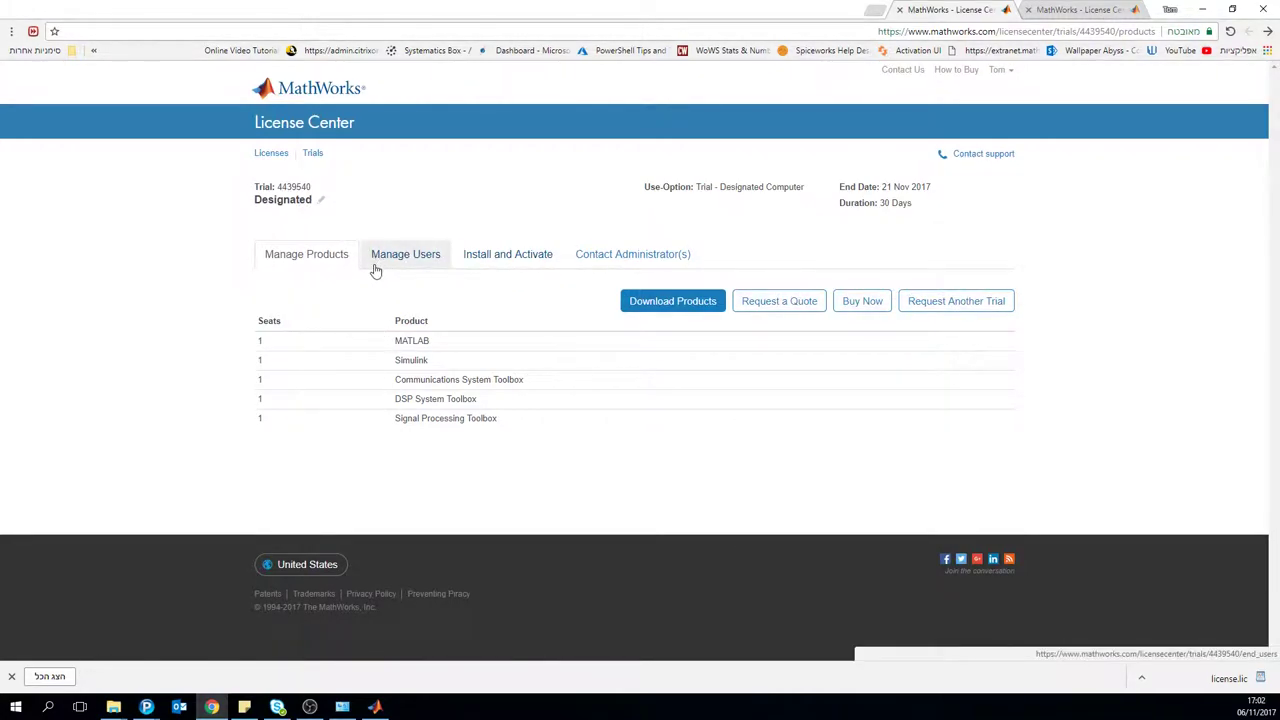
Step: Open the Designated trial's advanced activation options and scroll to the R2017b File Installation Key
{"action": "left_click", "coordinate": [598, 266]}
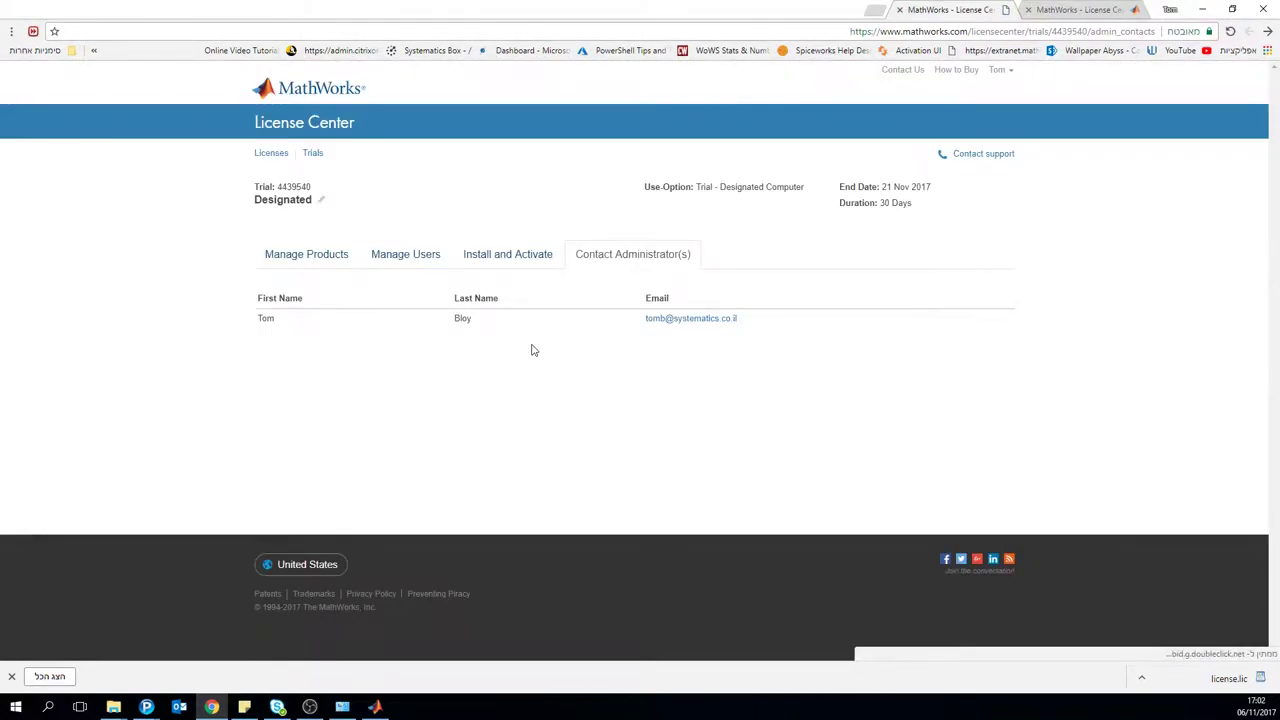
{"action": "left_click", "coordinate": [486, 255]}
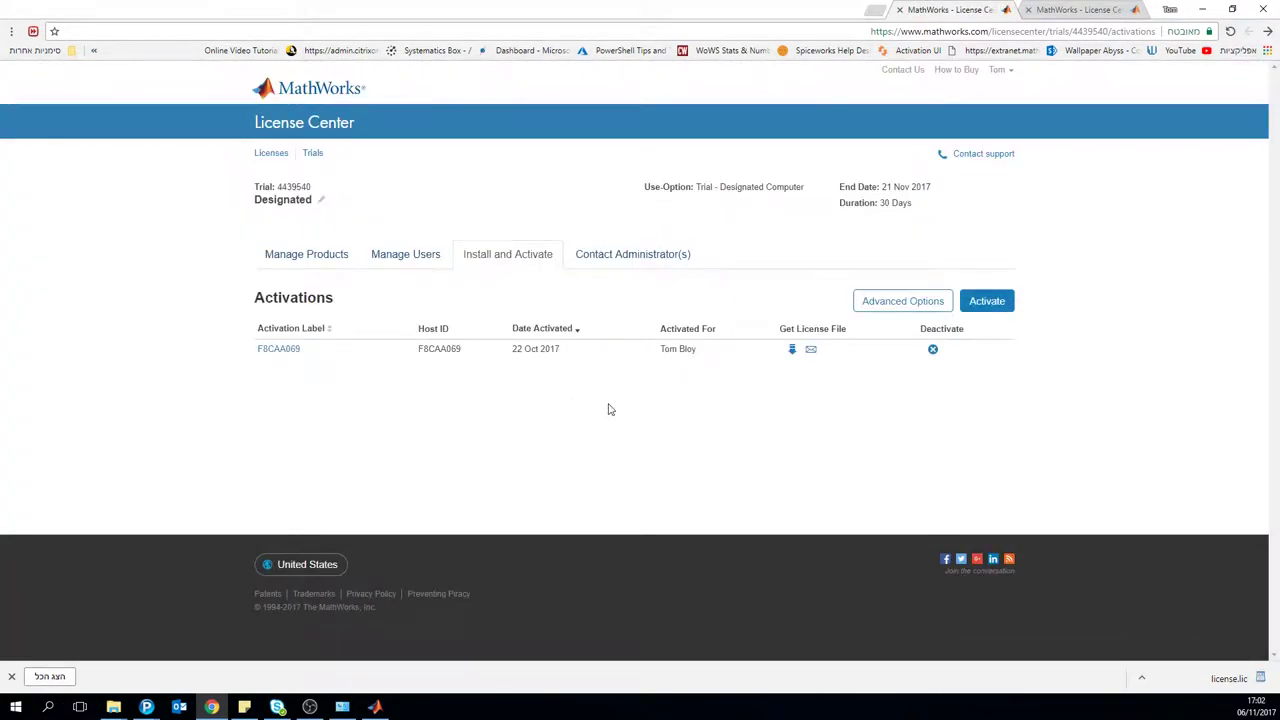
{"action": "left_click", "coordinate": [936, 309]}
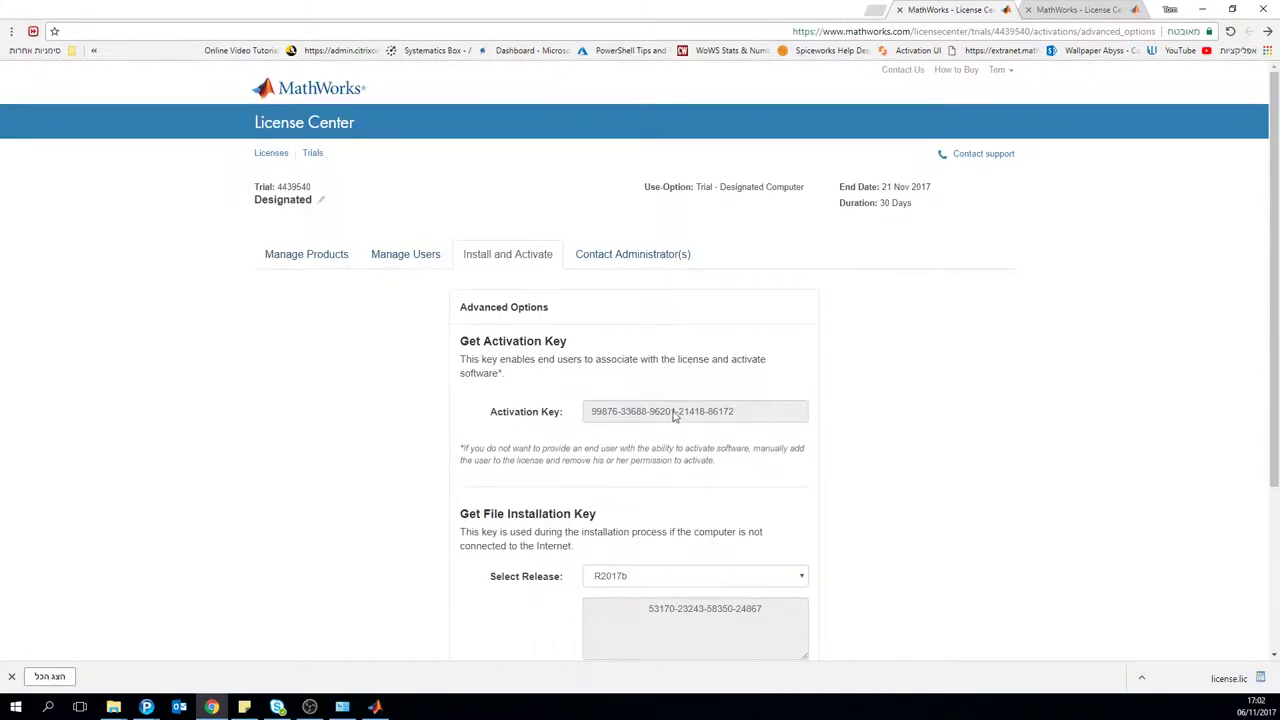
{"action": "scroll", "coordinate": [703, 378], "scroll_direction": "down", "scroll_amount": 2}
Step: Select and copy the full R2017b File Installation Key
{"action": "triple_click", "coordinate": [665, 373]}
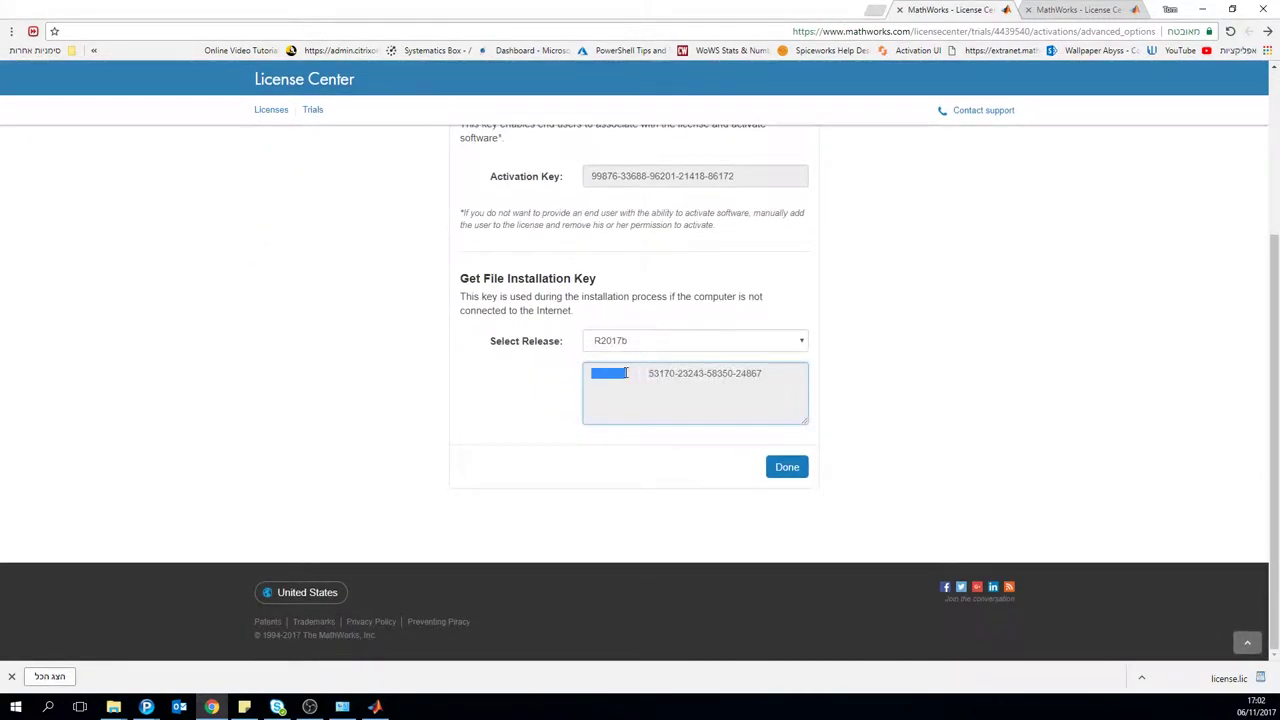
{"action": "left_click", "coordinate": [665, 375]}
{"action": "left_click_drag", "start_coordinate": [649, 374], "coordinate": [600, 380]}
{"action": "left_click", "coordinate": [666, 369]}
{"action": "left_click", "coordinate": [754, 374]}
{"action": "left_click_drag", "start_coordinate": [762, 374], "coordinate": [600, 378]}
{"action": "left_click", "coordinate": [754, 374]}
{"action": "left_click_drag", "start_coordinate": [762, 374], "coordinate": [661, 414]}
{"action": "key", "text": "ctrl+c"}
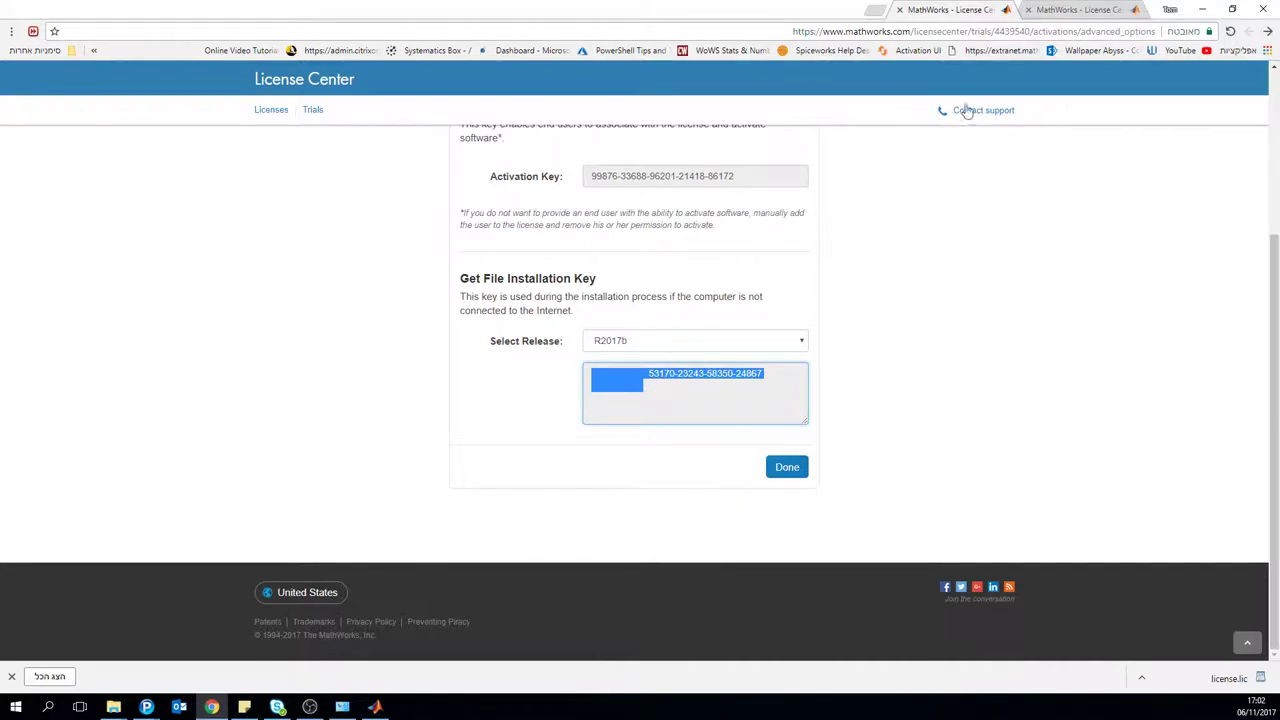
{"action": "left_click", "coordinate": [873, 10]}
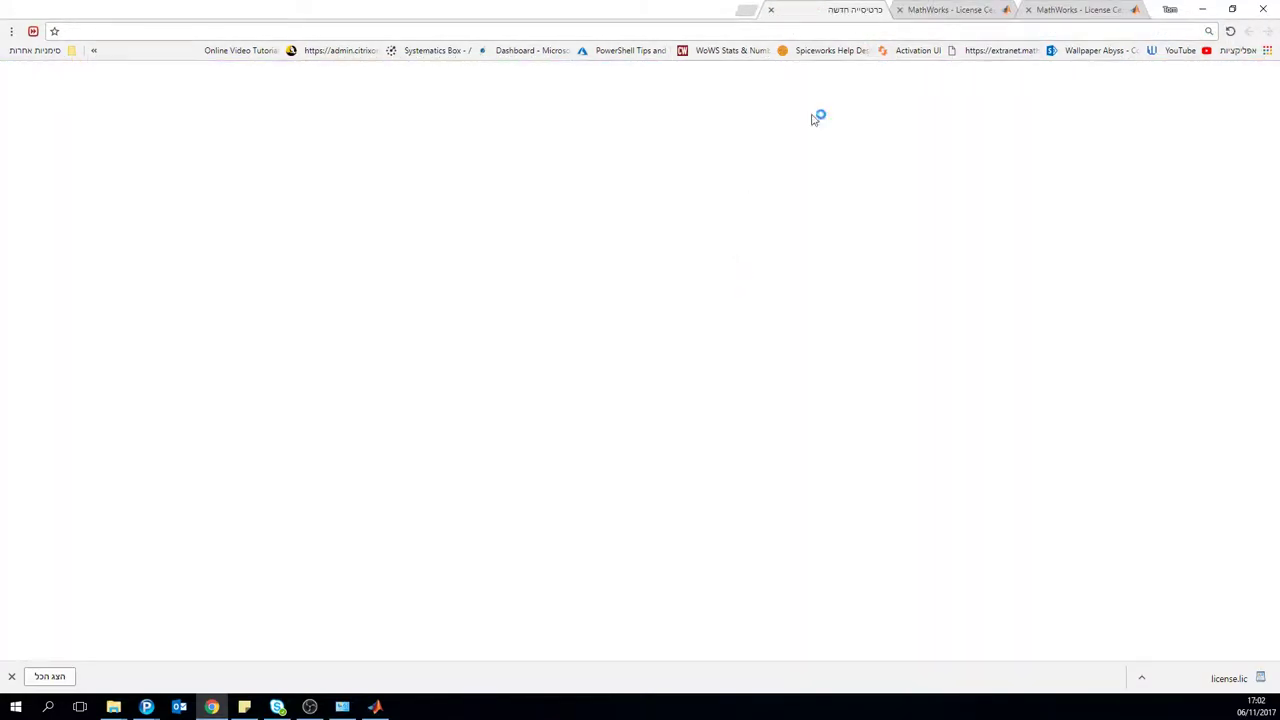
Step: Paste the copied key into a new tab as a search to check it, then close that tab
{"action": "key", "text": "ctrl+v"}
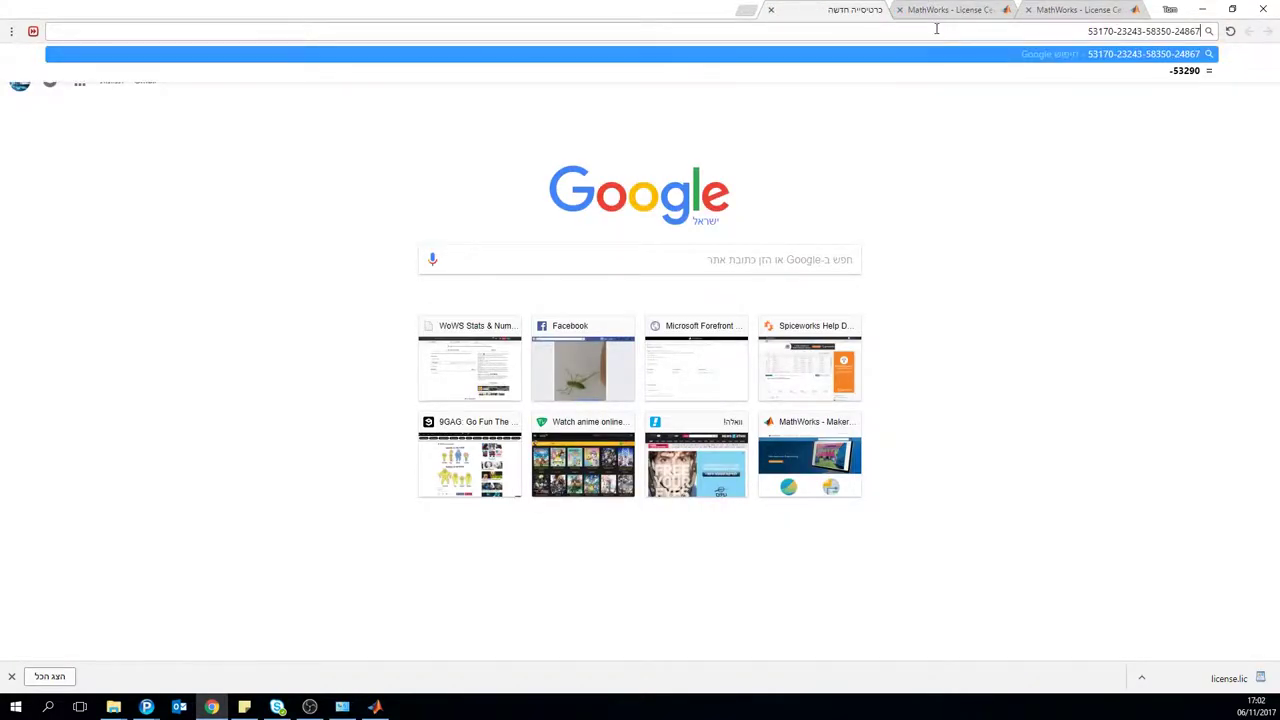
{"action": "key", "text": "Return"}
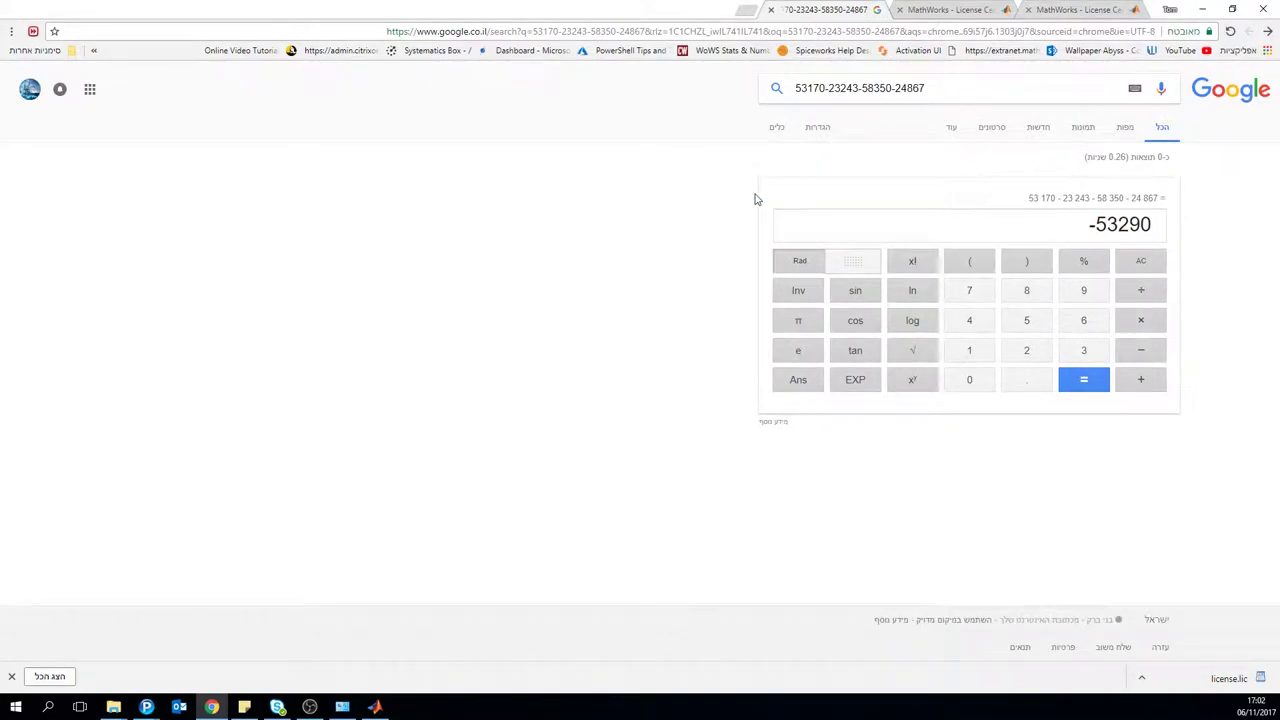
{"action": "left_click_drag", "start_coordinate": [955, 95], "coordinate": [749, 97]}
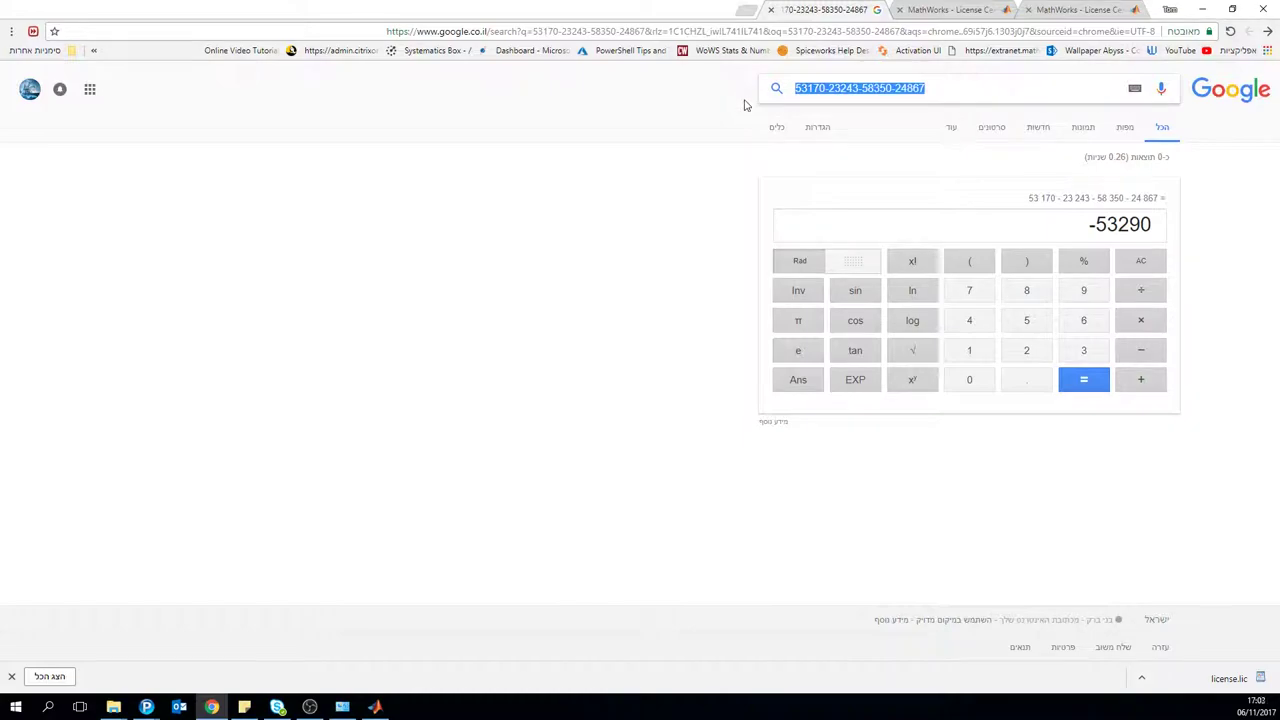
{"action": "left_click", "coordinate": [771, 10]}
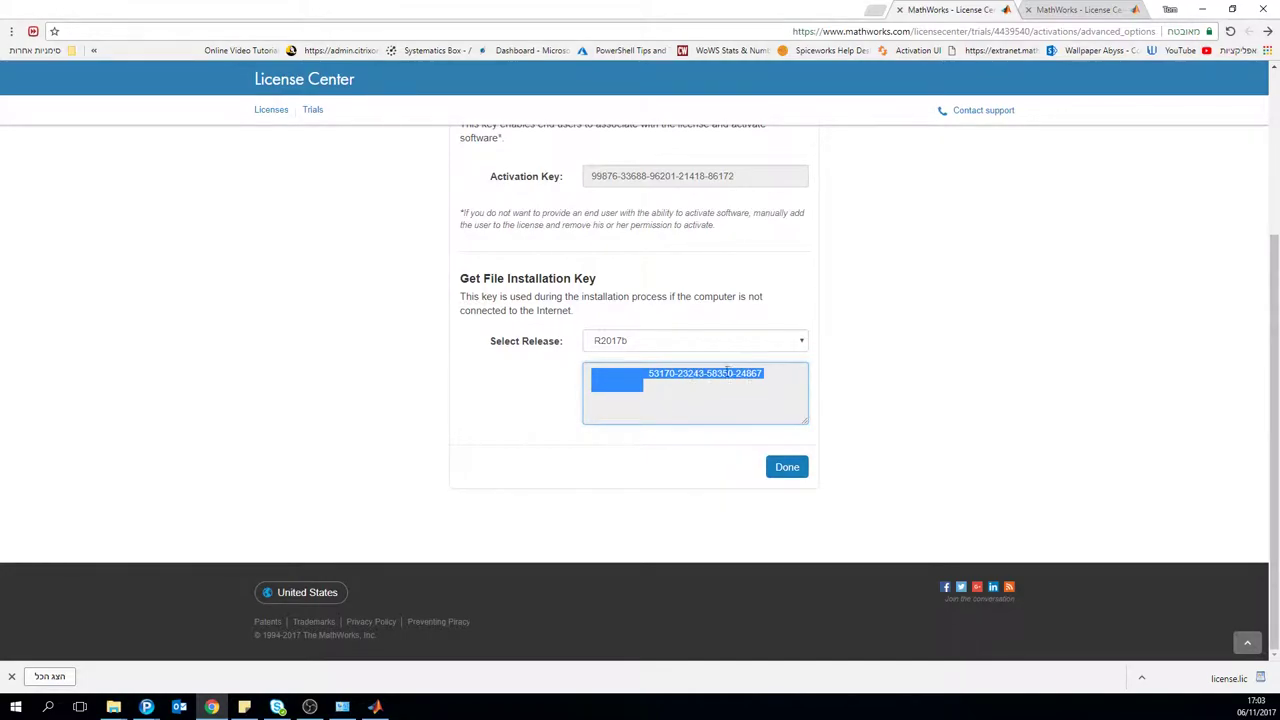
Step: Move the browser window down to reveal the MathWorks Installer
{"action": "left_click", "coordinate": [755, 380]}
{"action": "left_click_drag", "start_coordinate": [509, 6], "coordinate": [486, 200]}
{"action": "left_click", "coordinate": [486, 329]}
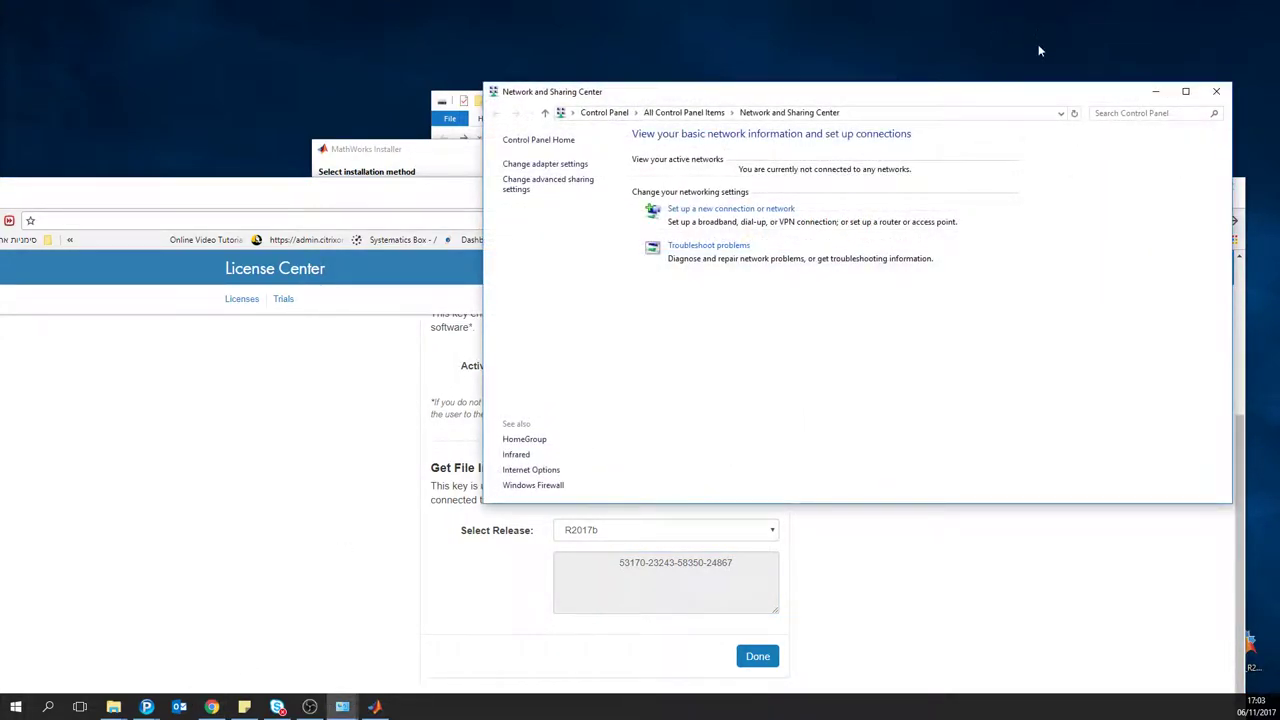
Step: Close the network status window and reselect the whole File Installation Key
{"action": "left_click", "coordinate": [1217, 92]}
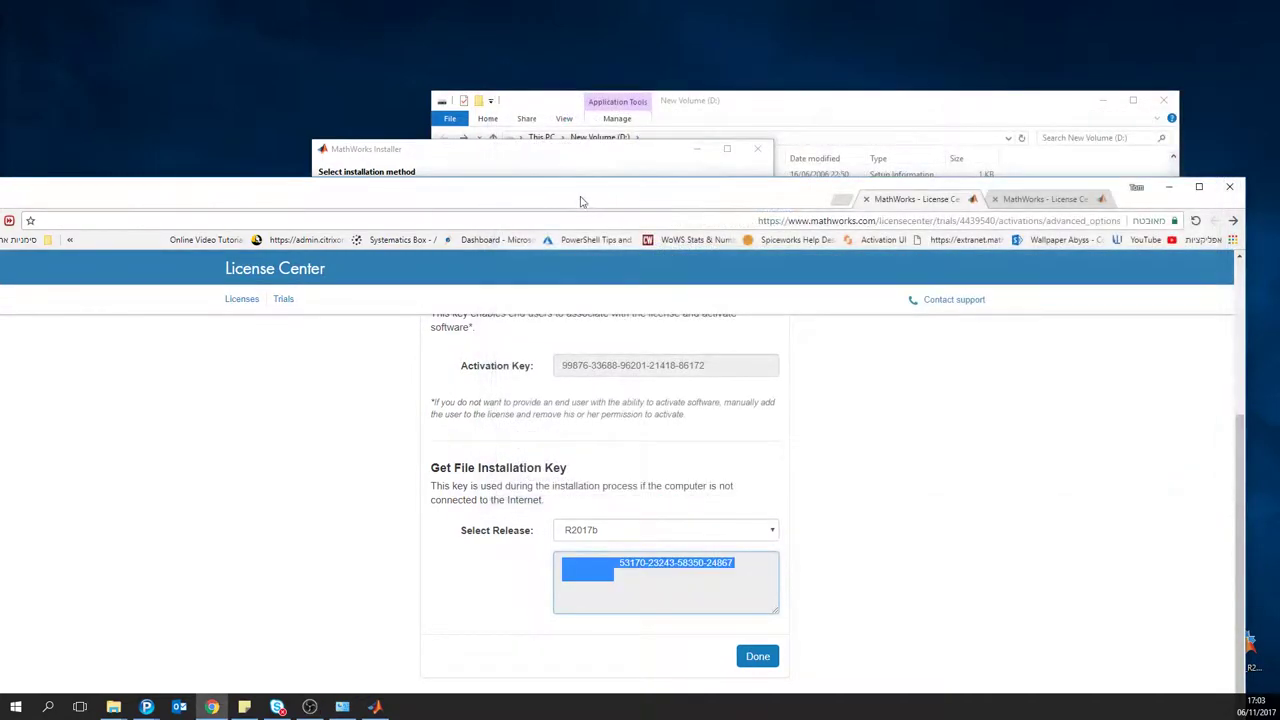
{"action": "left_click", "coordinate": [688, 566]}
{"action": "triple_click", "coordinate": [688, 566]}
{"action": "left_click", "coordinate": [745, 562]}
{"action": "left_click_drag", "start_coordinate": [730, 563], "coordinate": [731, 568]}
{"action": "left_click", "coordinate": [619, 565]}
{"action": "triple_click", "coordinate": [733, 566]}
{"action": "key", "text": "ctrl+c"}
{"action": "left_click", "coordinate": [435, 156]}
Step: Choose File Installation Key install, accept the license, paste the key, keep the default C:\Program Files\MATLAB\R2017b folder
{"action": "left_click", "coordinate": [380, 245]}
{"action": "left_click", "coordinate": [425, 404]}
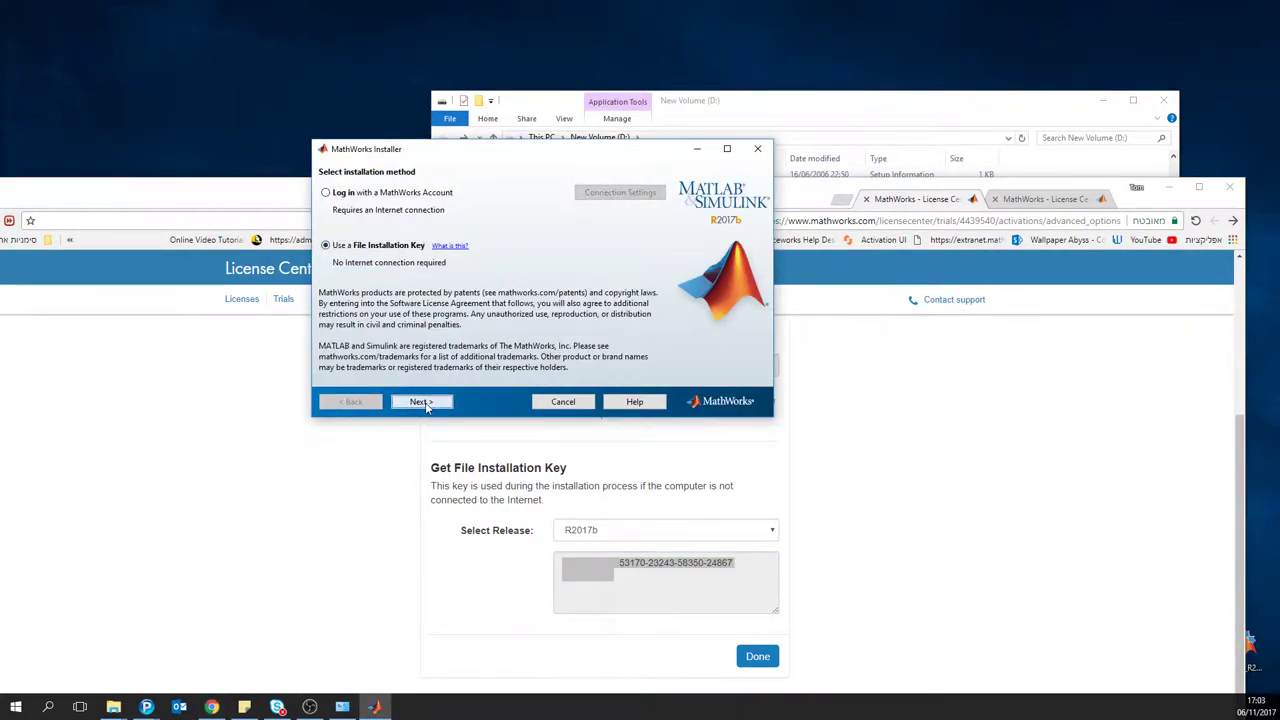
{"action": "left_click", "coordinate": [545, 374]}
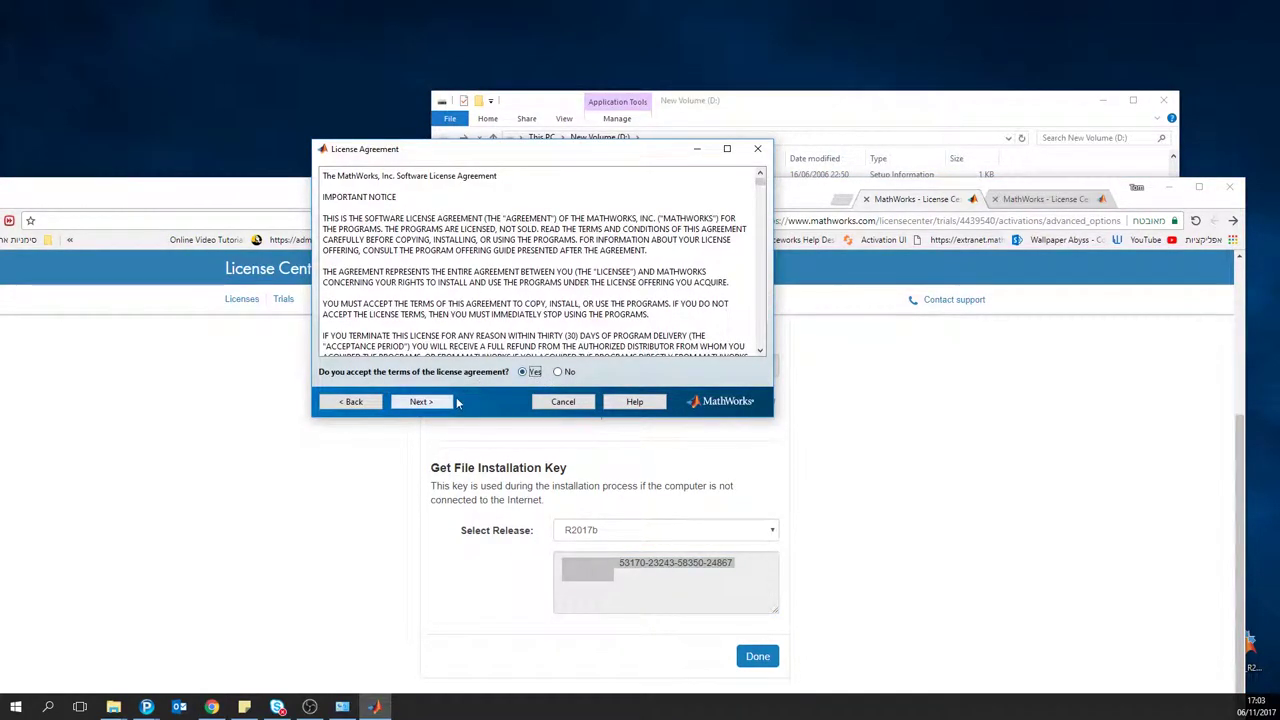
{"action": "left_click", "coordinate": [448, 401]}
{"action": "left_click", "coordinate": [403, 213]}
{"action": "key", "text": "ctrl+v"}
{"action": "left_click", "coordinate": [443, 402]}
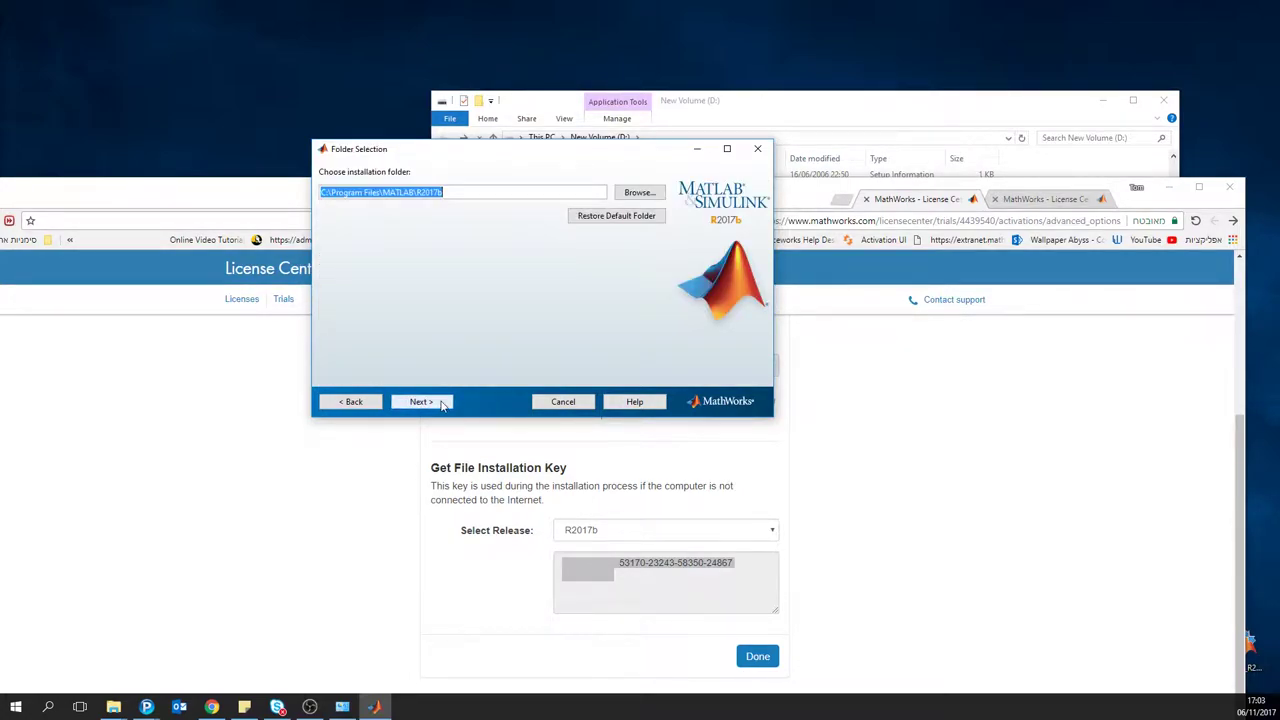
{"action": "left_click", "coordinate": [448, 402]}
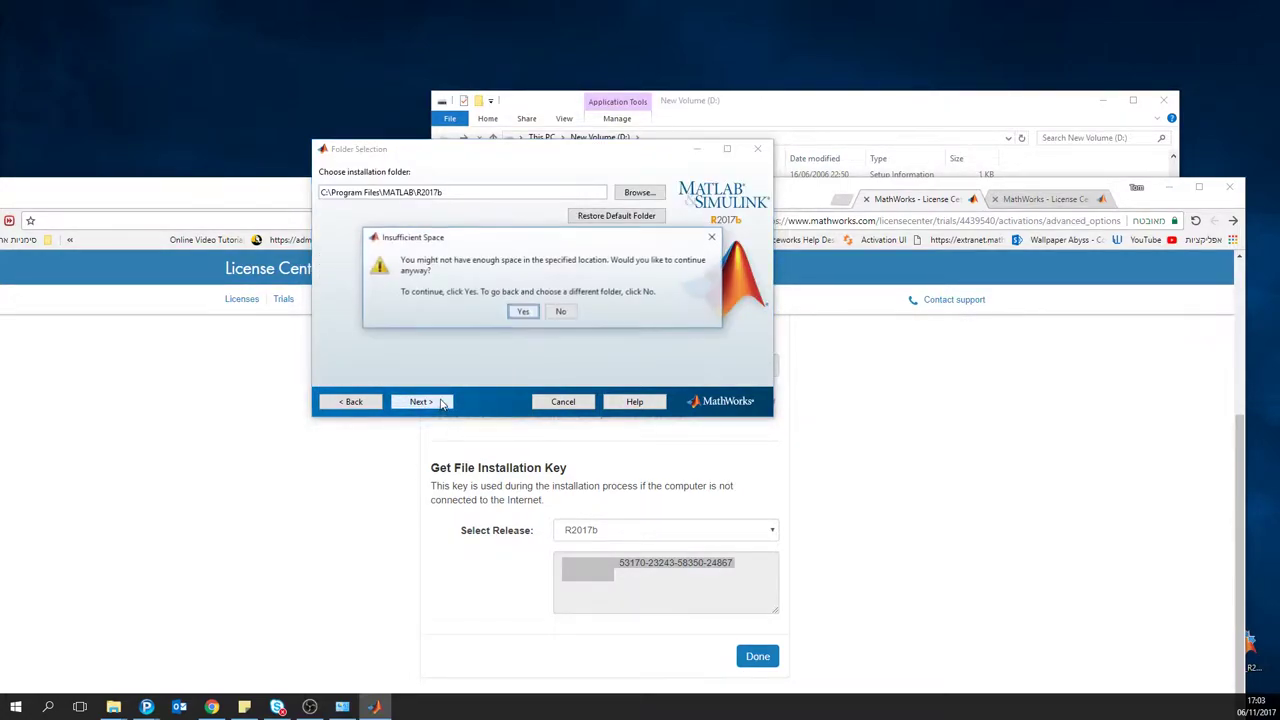
{"action": "left_click", "coordinate": [522, 311]}
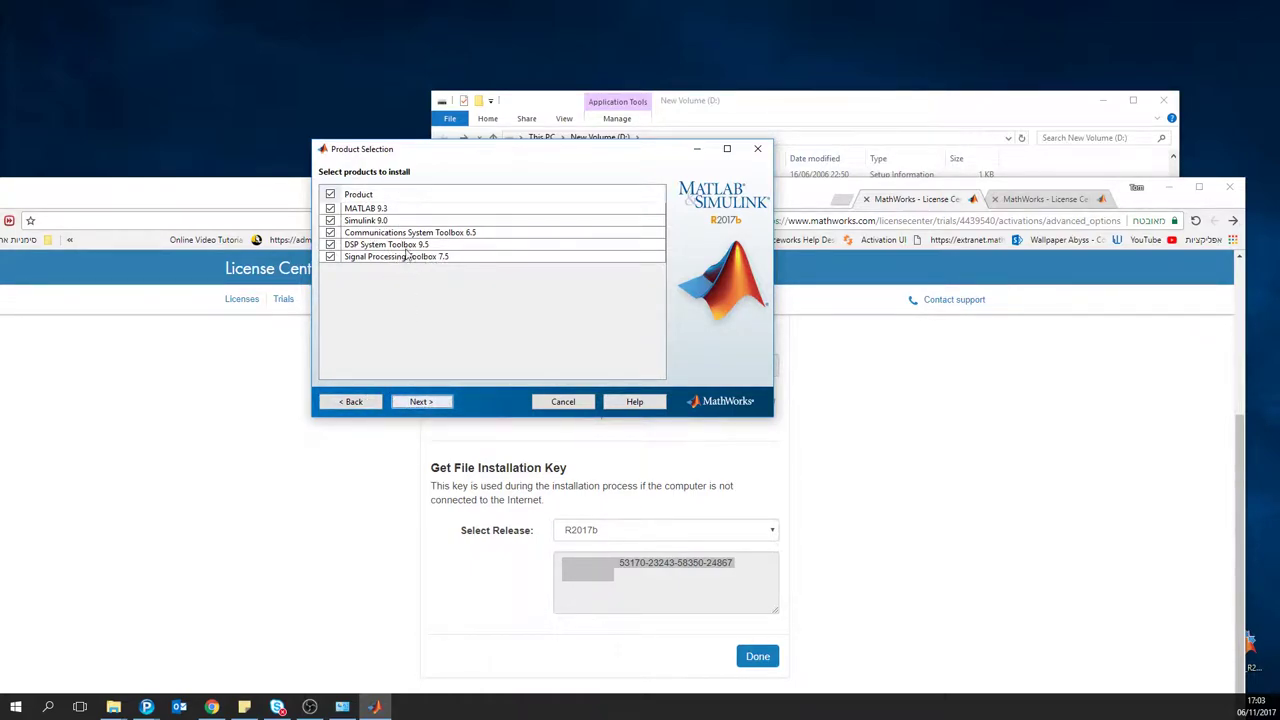
Step: Install MATLAB 9.3 only, excluding Simulink 9.0 and the Communications System, DSP System and Signal Processing toolboxes
{"action": "left_click", "coordinate": [880, 102]}
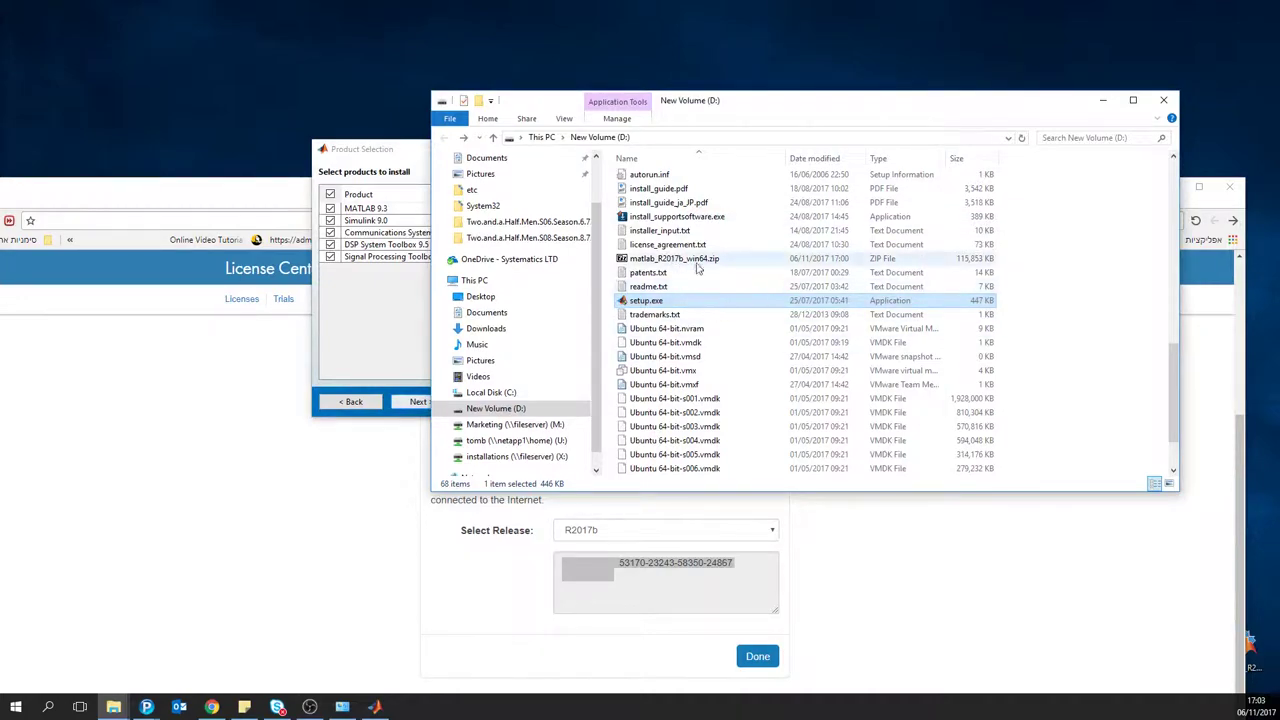
{"action": "left_click", "coordinate": [355, 376]}
{"action": "left_click", "coordinate": [330, 221]}
{"action": "left_click", "coordinate": [330, 232]}
{"action": "left_click", "coordinate": [330, 244]}
{"action": "left_click", "coordinate": [330, 256]}
{"action": "left_click", "coordinate": [428, 403]}
{"action": "left_click", "coordinate": [428, 402]}
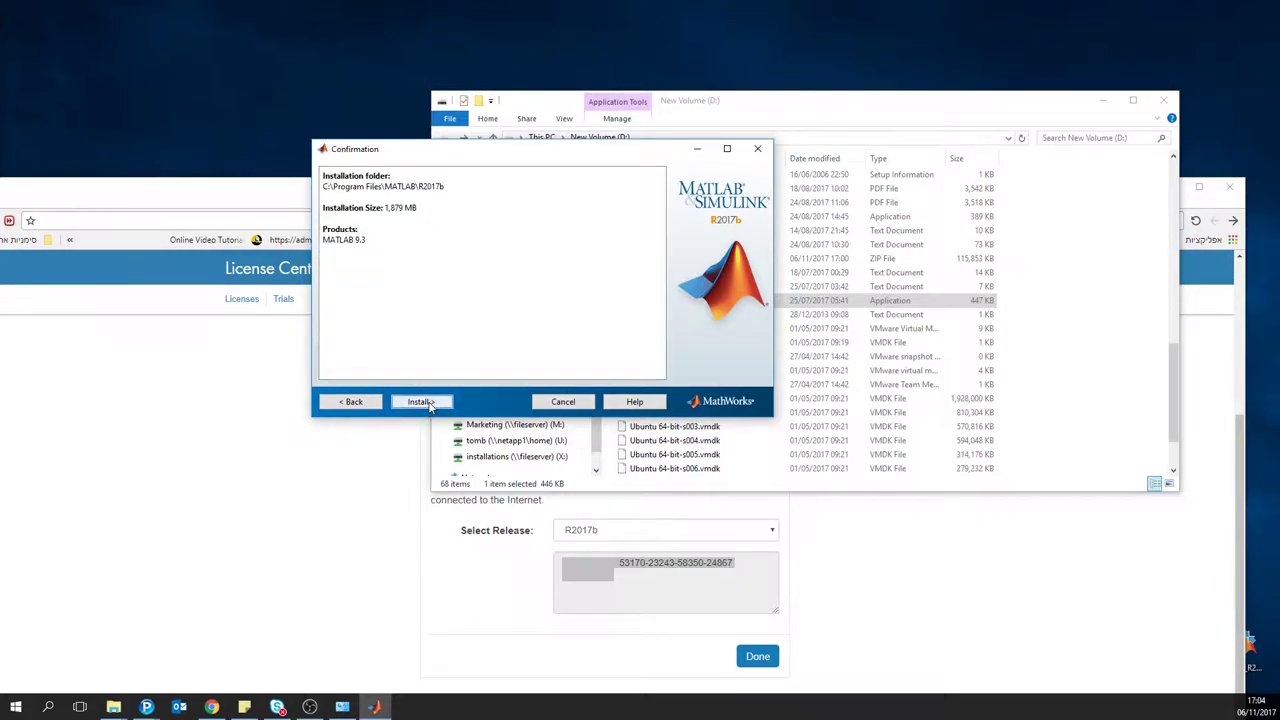
{"action": "left_click", "coordinate": [428, 402]}
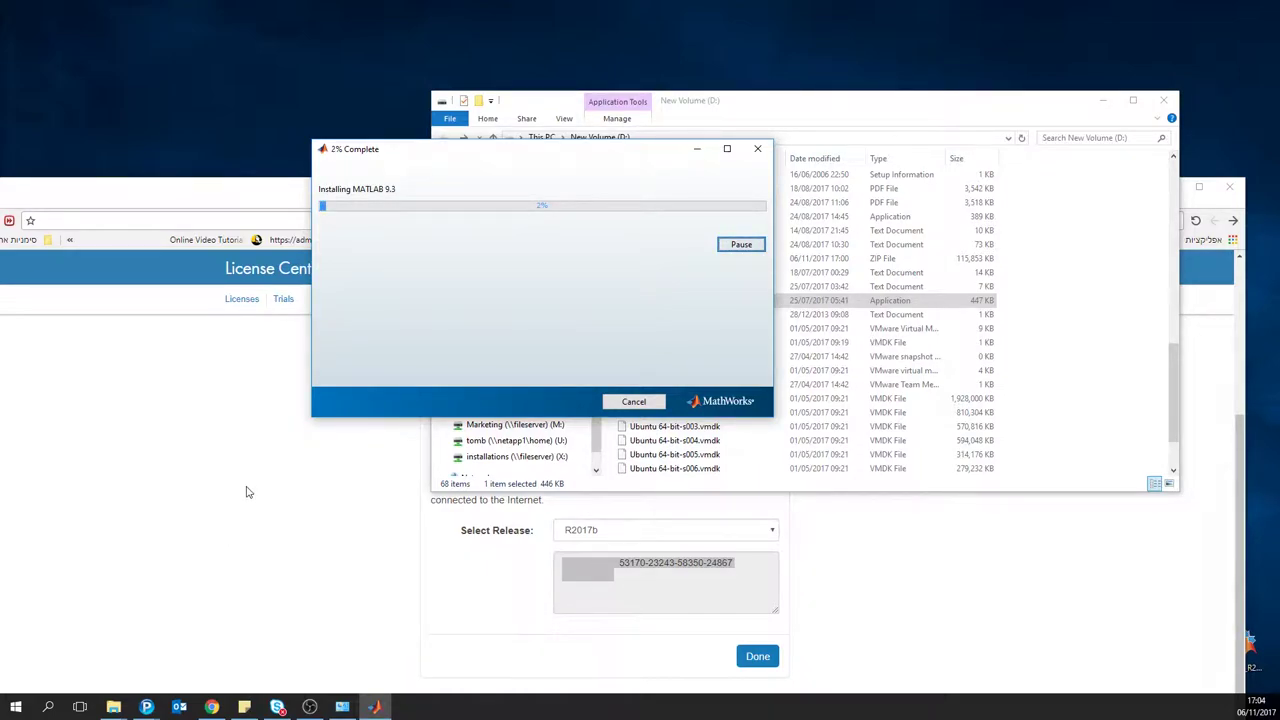
Step: Bring File Explorer forward while the MATLAB 9.3 installation continues
{"action": "left_click", "coordinate": [113, 707]}
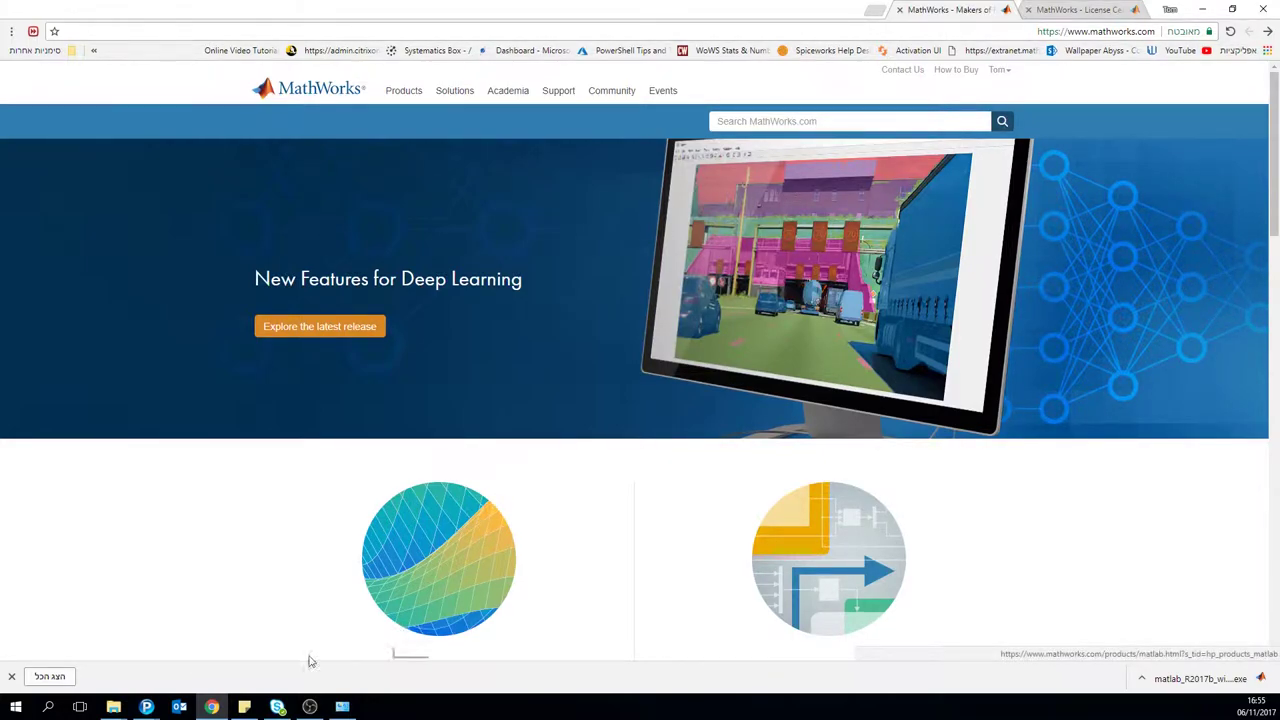
Step: Dismiss Chrome's download notice and go to the My Account page from the account menu
{"action": "left_click", "coordinate": [10, 677]}
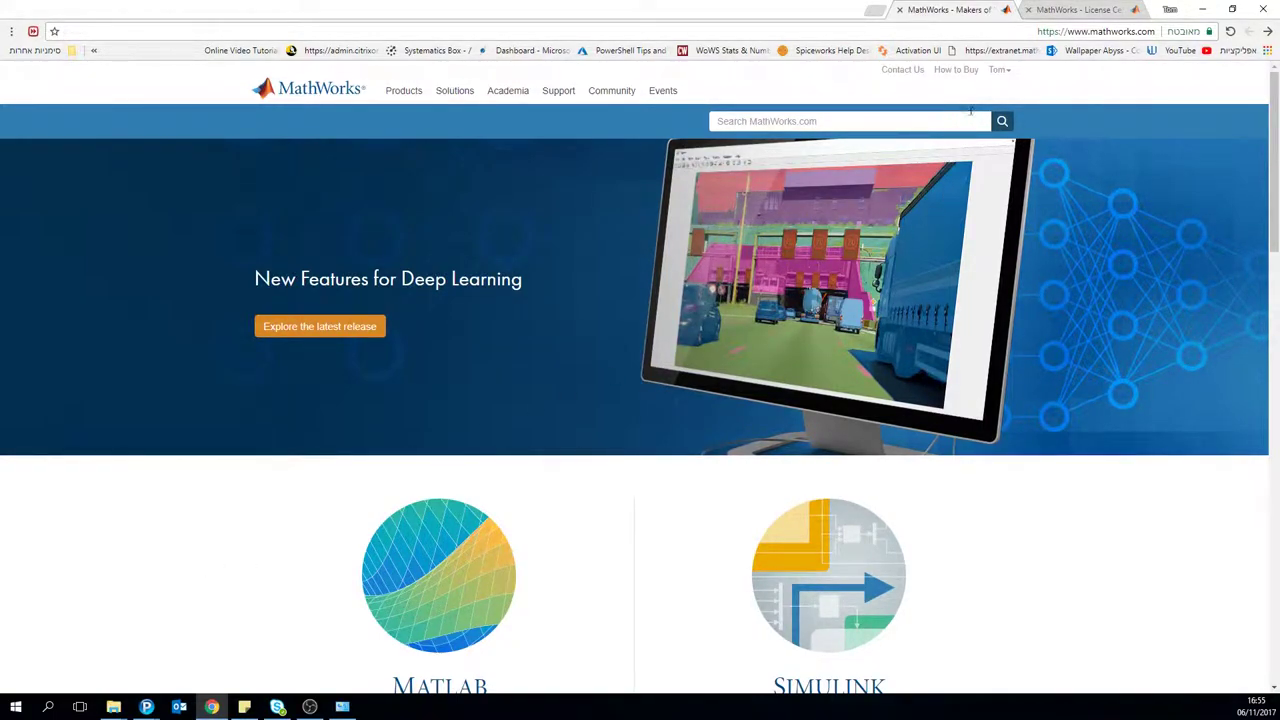
{"action": "left_click", "coordinate": [997, 72]}
{"action": "left_click", "coordinate": [980, 87]}
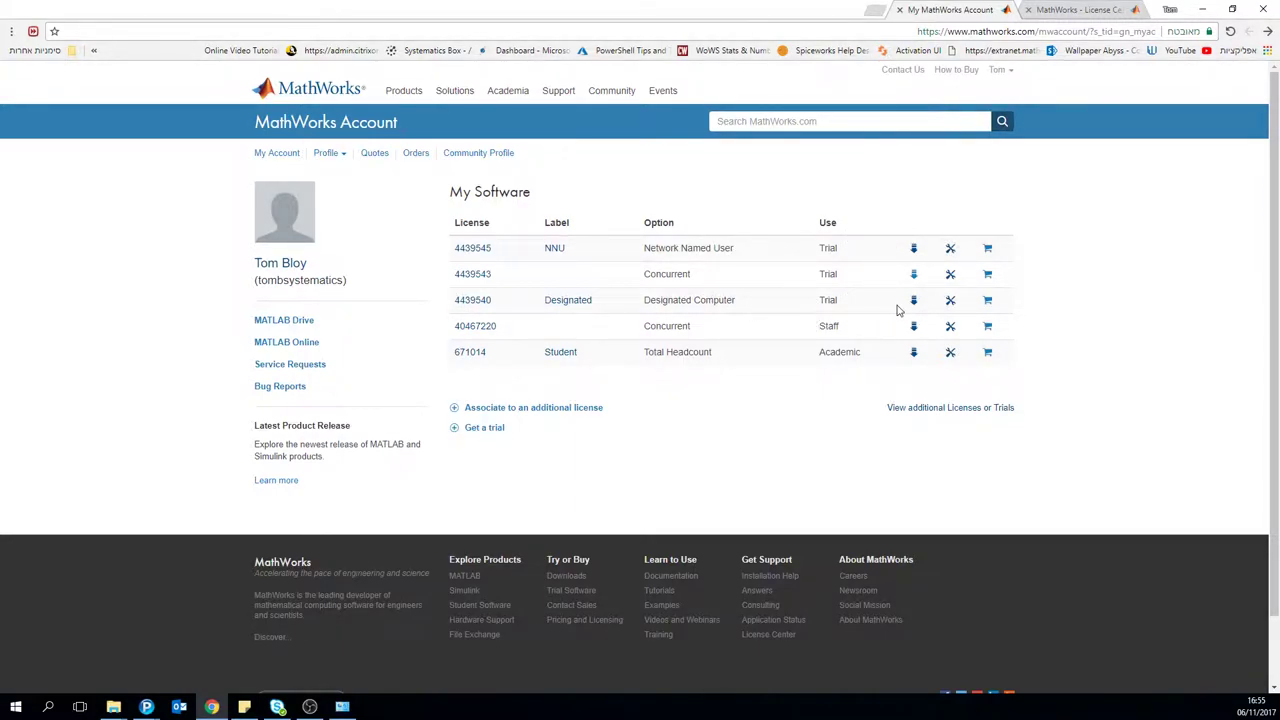
Step: Look through the Designated trial and Student licenses, open the Designated R2017b installer download, then minimize Chrome
{"action": "left_click", "coordinate": [914, 302]}
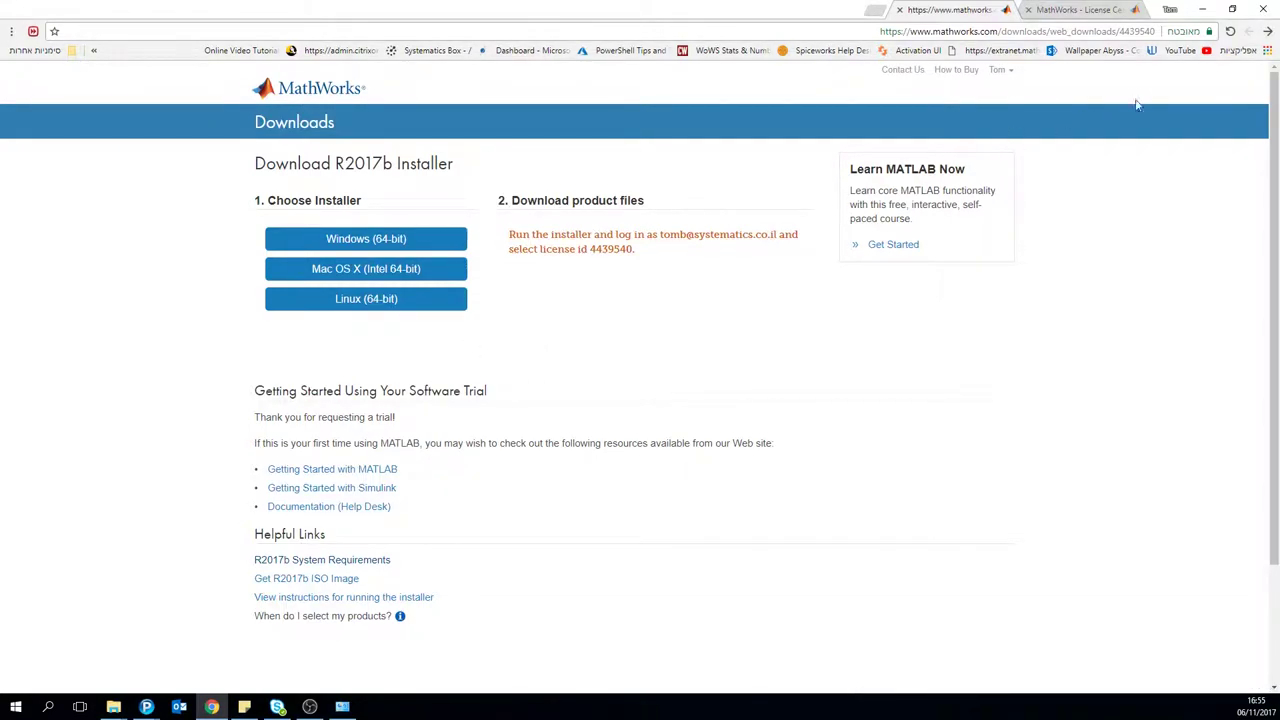
{"action": "left_click", "coordinate": [1266, 31]}
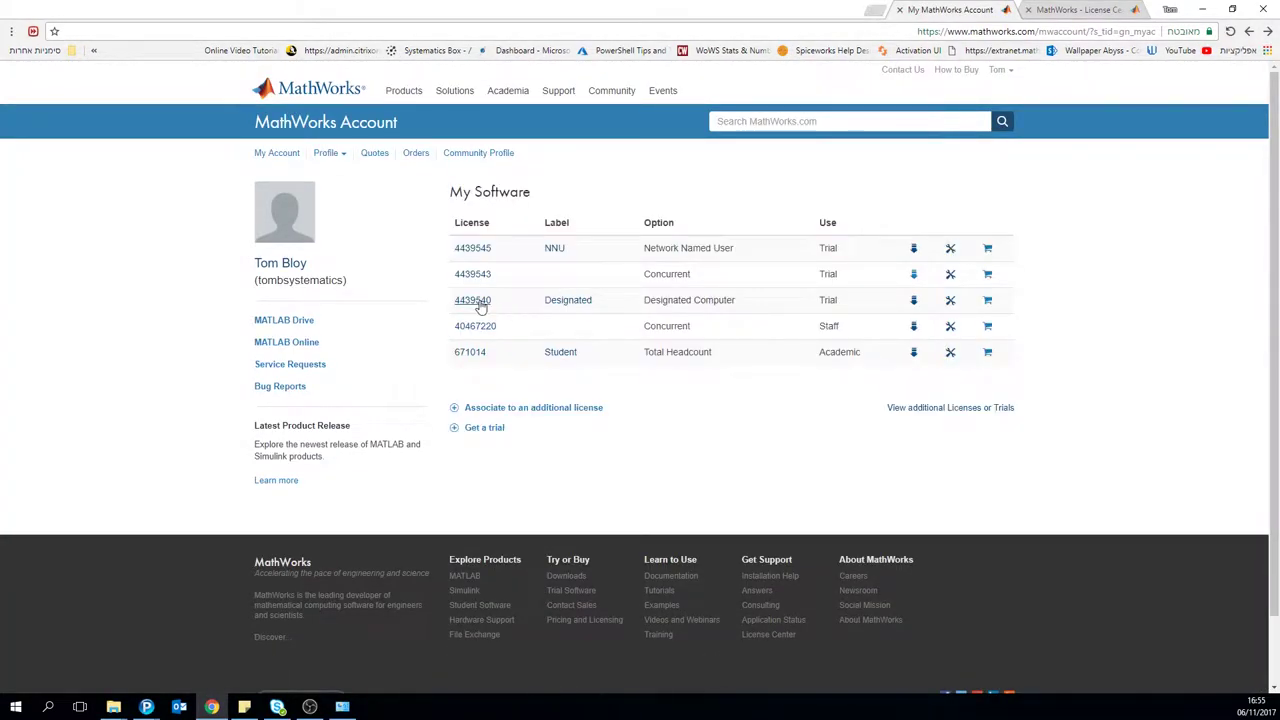
{"action": "left_click", "coordinate": [481, 306]}
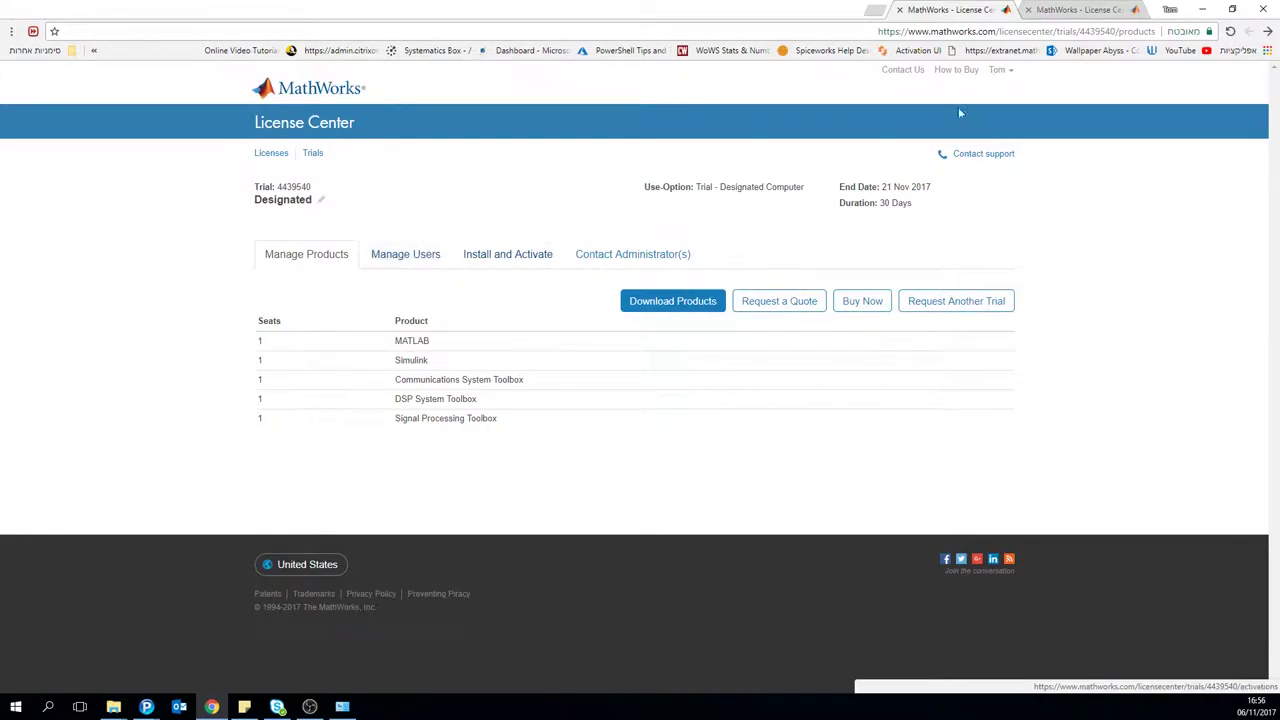
{"action": "key", "text": "alt+Left"}
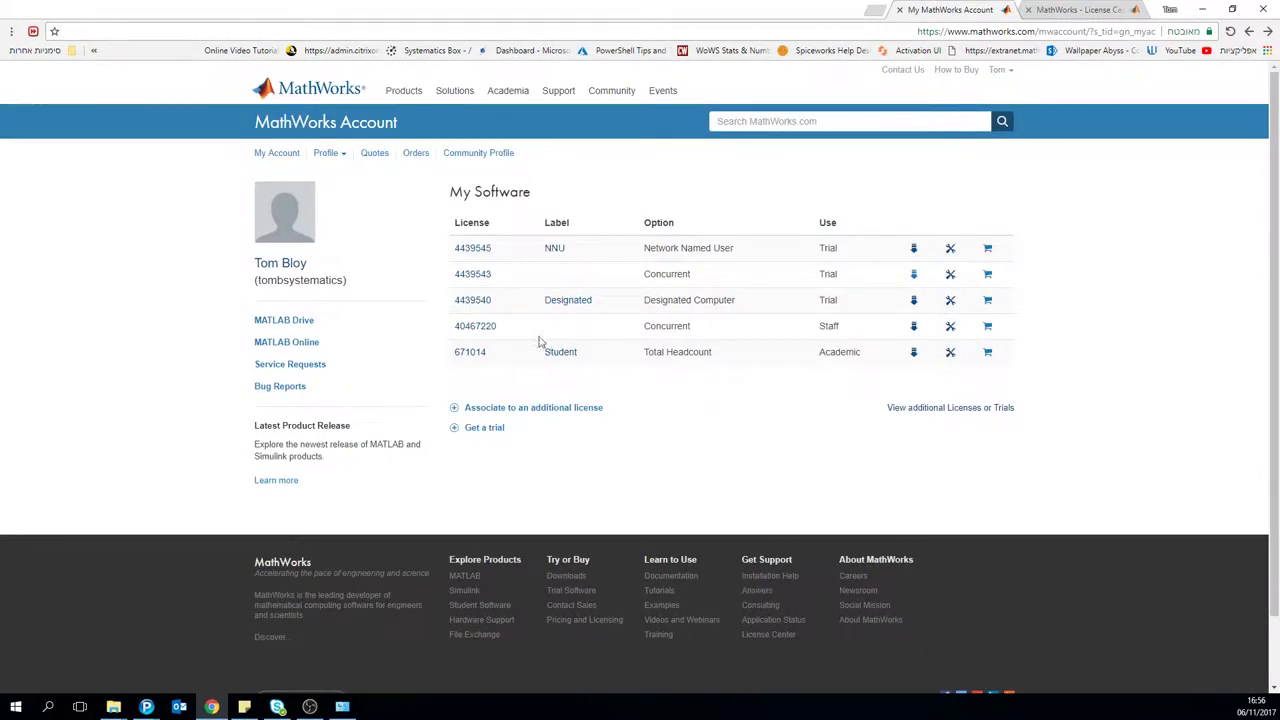
{"action": "double_click", "coordinate": [476, 351]}
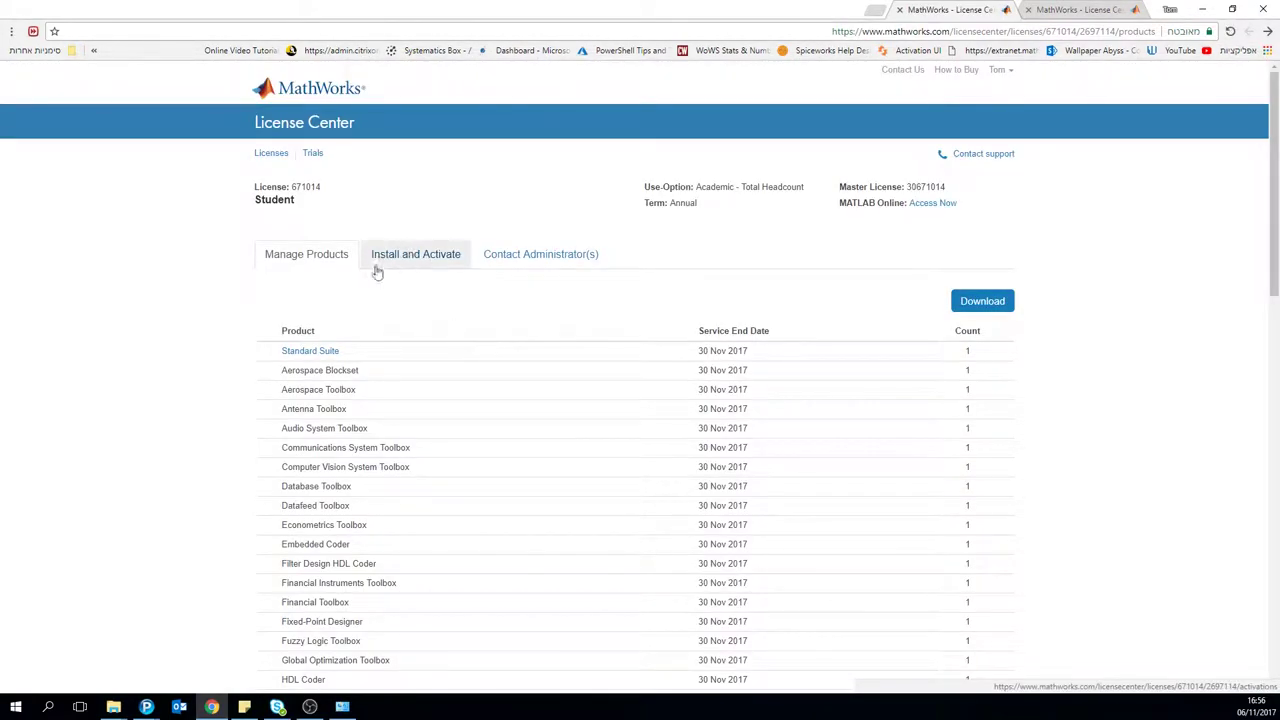
{"action": "left_click", "coordinate": [415, 254]}
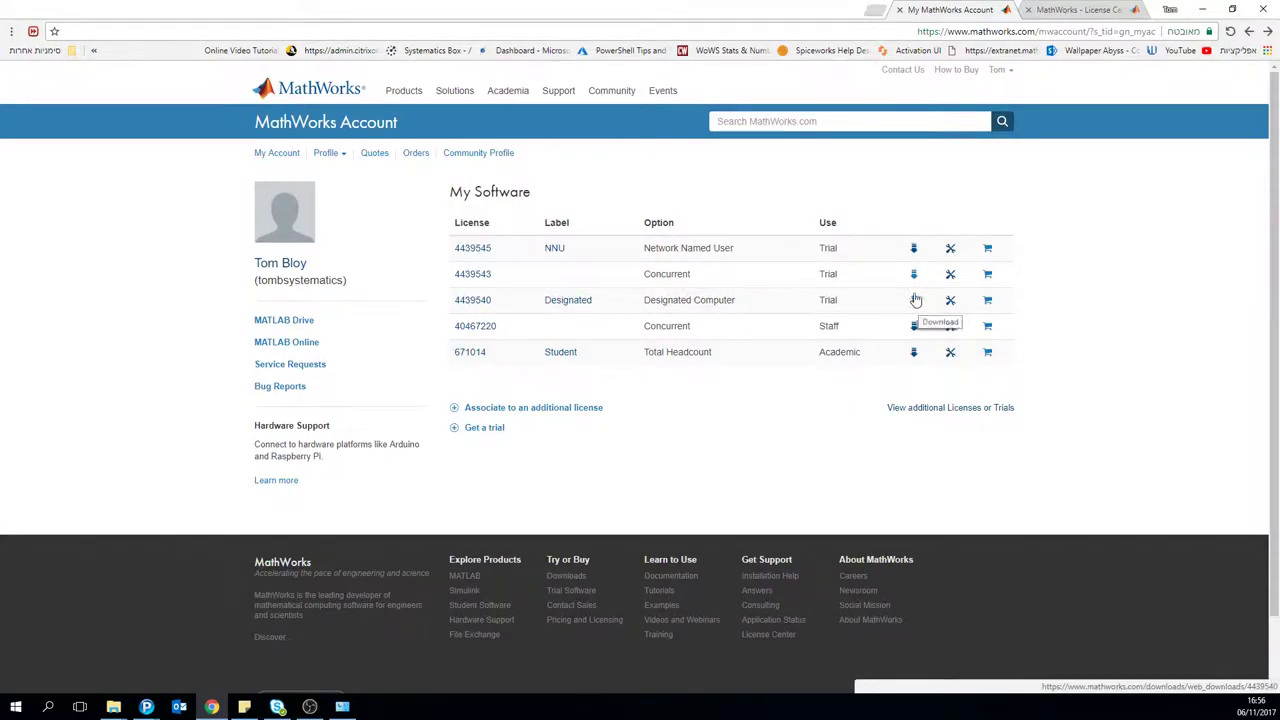
{"action": "left_click", "coordinate": [916, 304]}
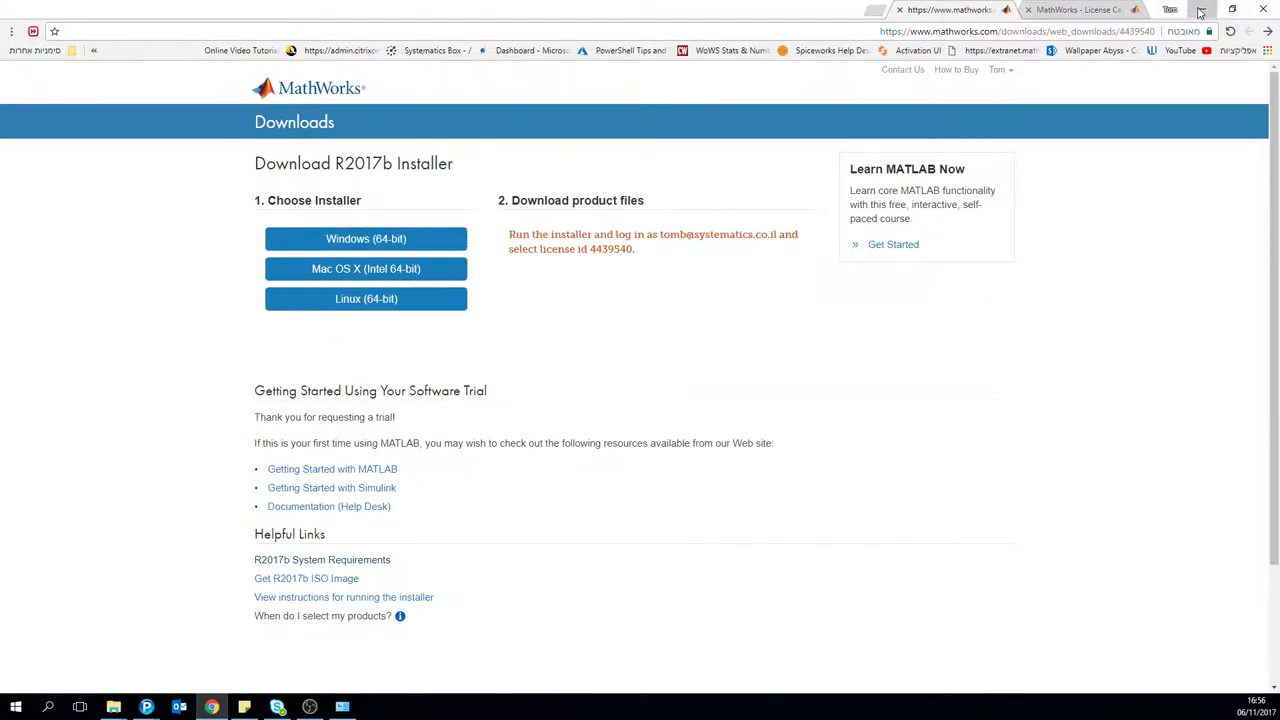
{"action": "left_click", "coordinate": [1200, 12]}
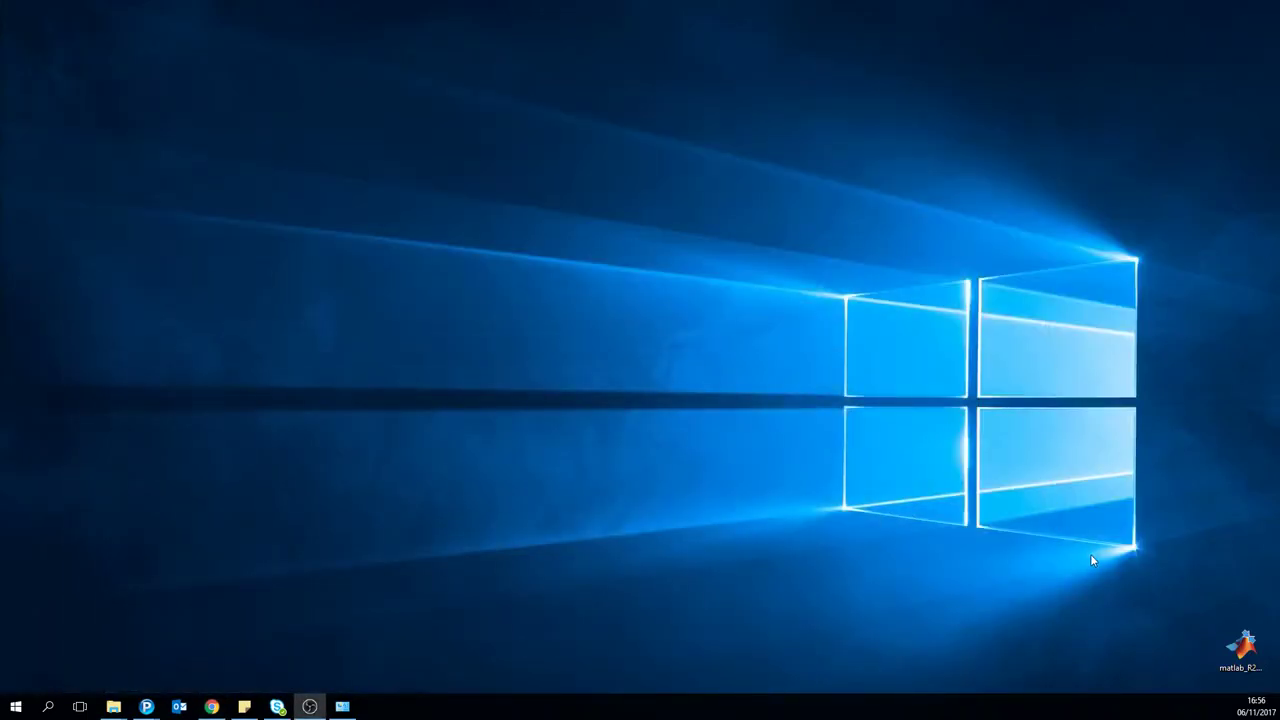
Step: Launch matlab_R2017b_win64.exe, allow it to run, and check the installer file's Properties
{"action": "double_click", "coordinate": [1230, 660]}
{"action": "left_click", "coordinate": [913, 320]}
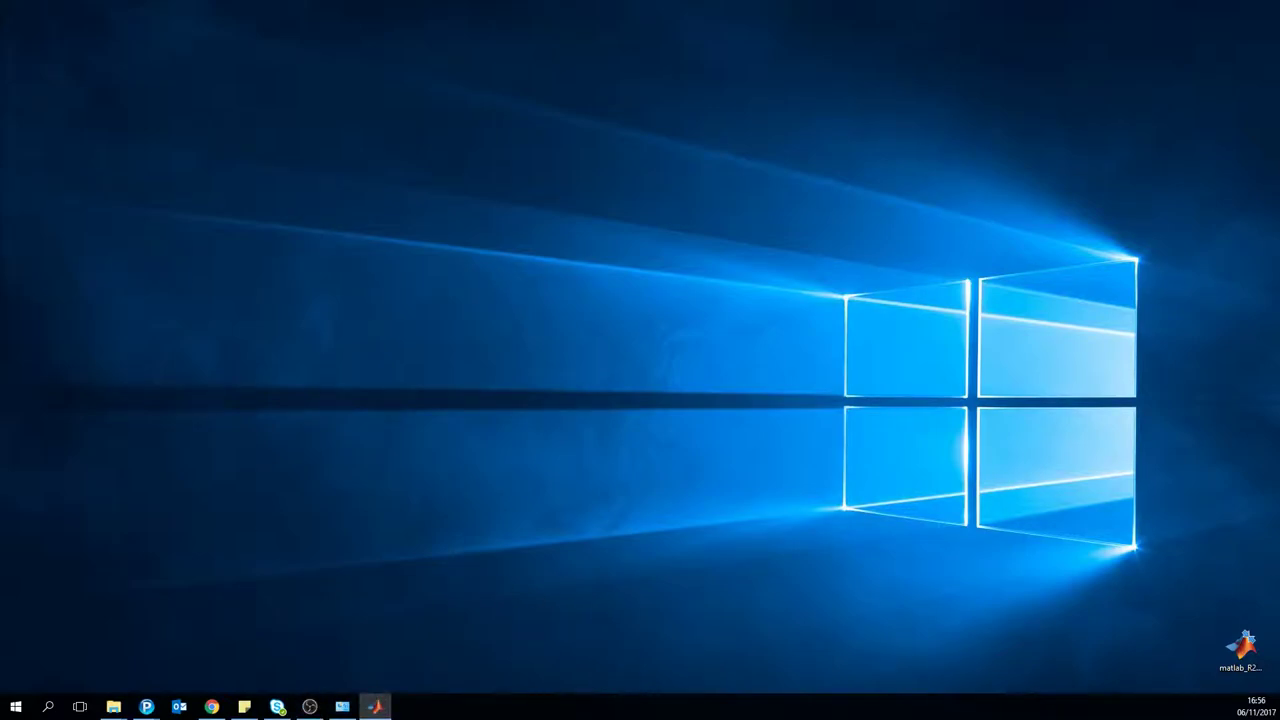
{"action": "left_click_drag", "start_coordinate": [1240, 648], "coordinate": [1148, 515]}
{"action": "right_click", "coordinate": [1148, 515]}
{"action": "left_click", "coordinate": [1170, 514]}
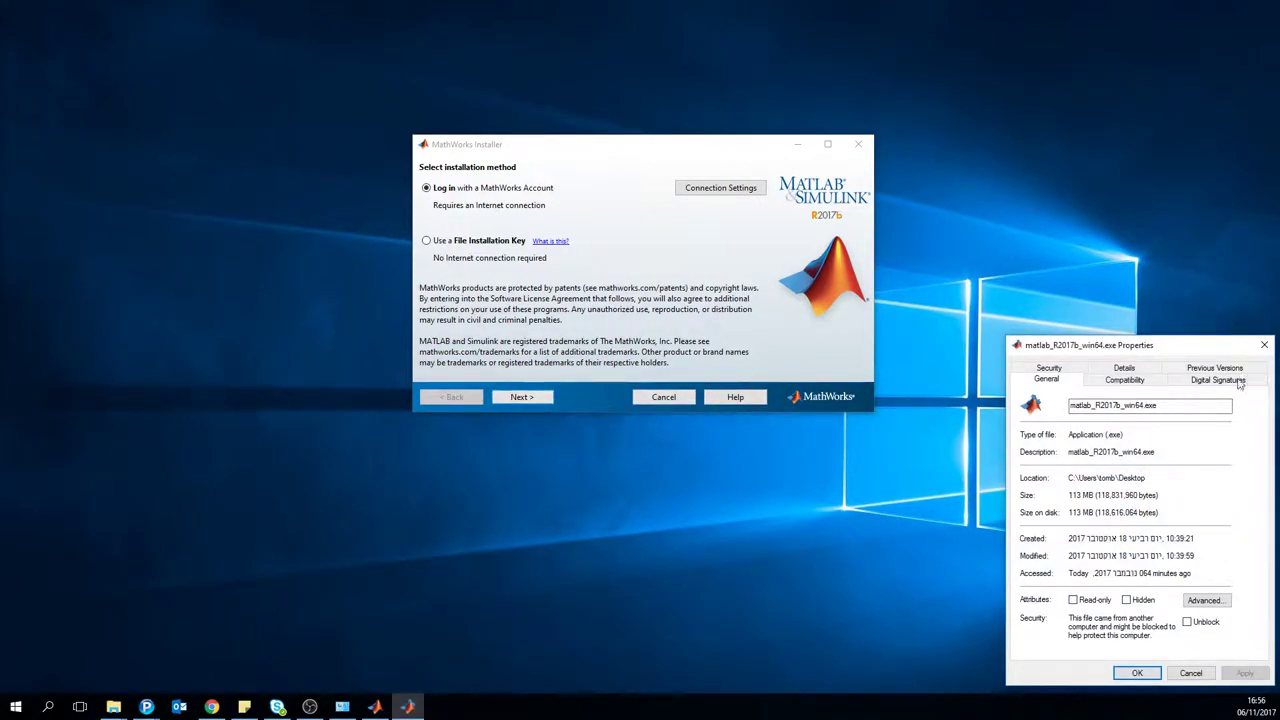
{"action": "left_click", "coordinate": [1258, 345]}
{"action": "left_click_drag", "start_coordinate": [1148, 512], "coordinate": [1248, 662]}
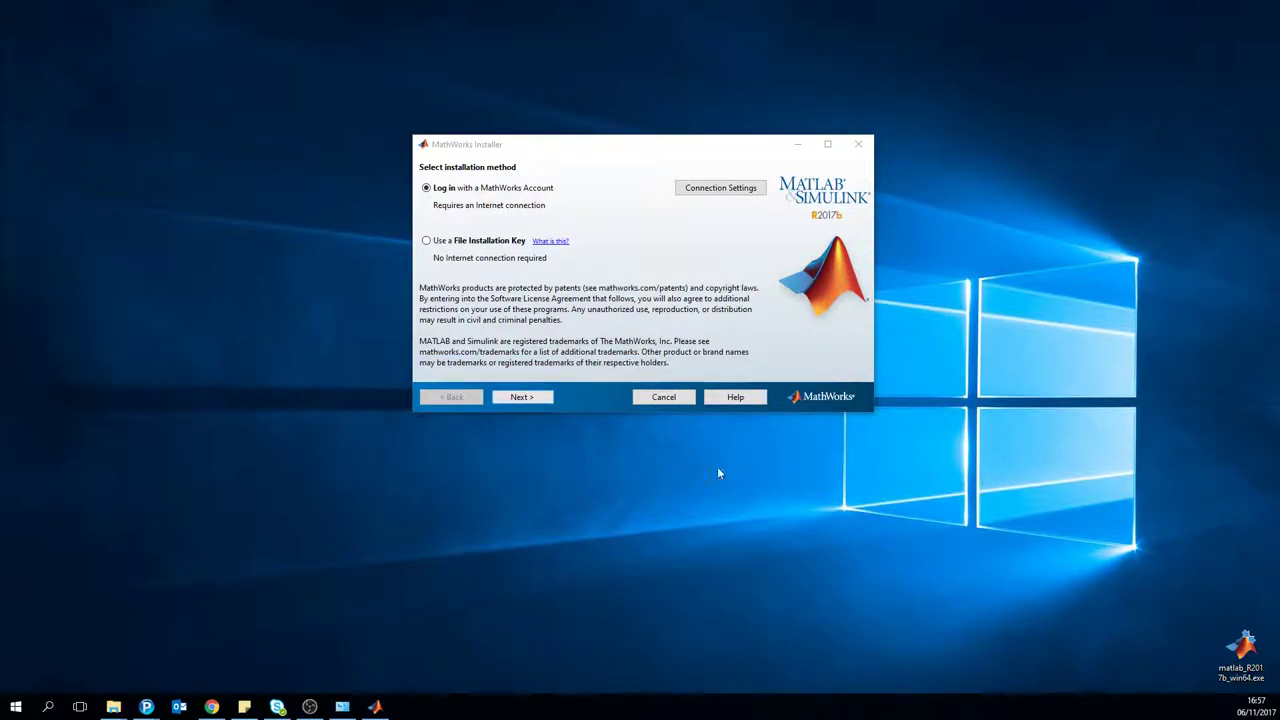
Step: Keep the MathWorks Account login option and accept the license agreement
{"action": "left_click", "coordinate": [516, 389]}
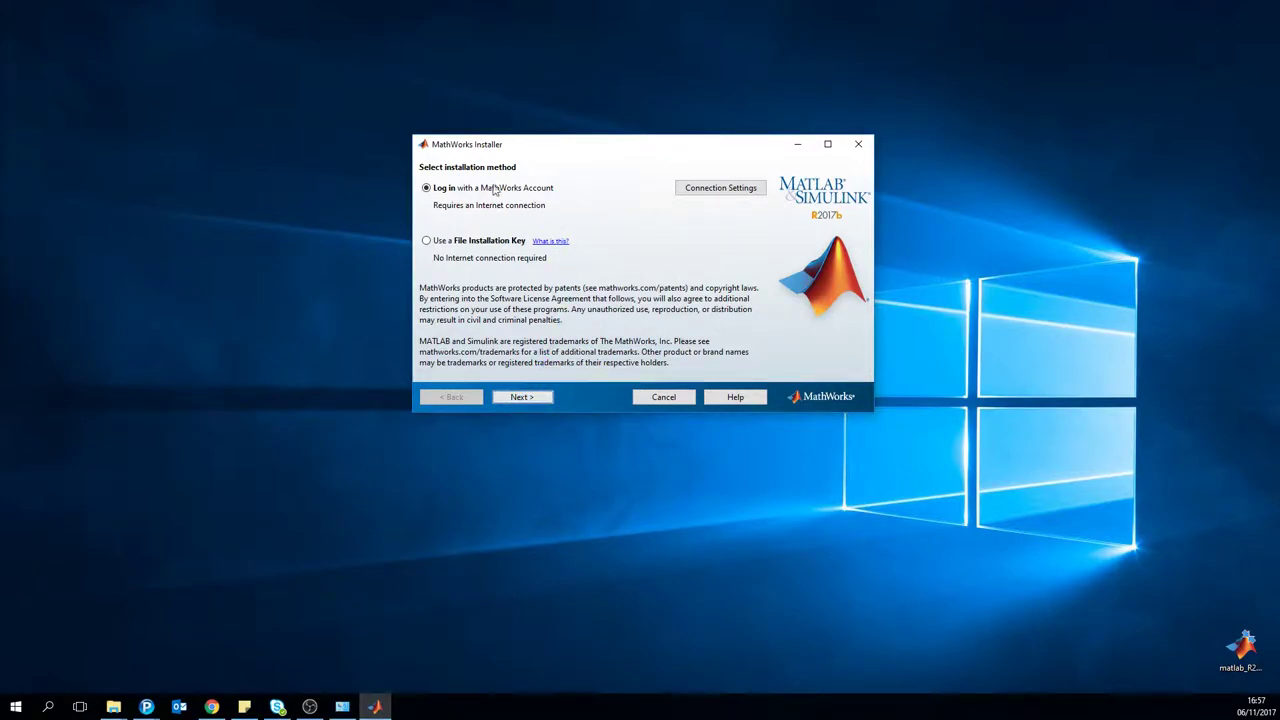
{"action": "left_click", "coordinate": [627, 366]}
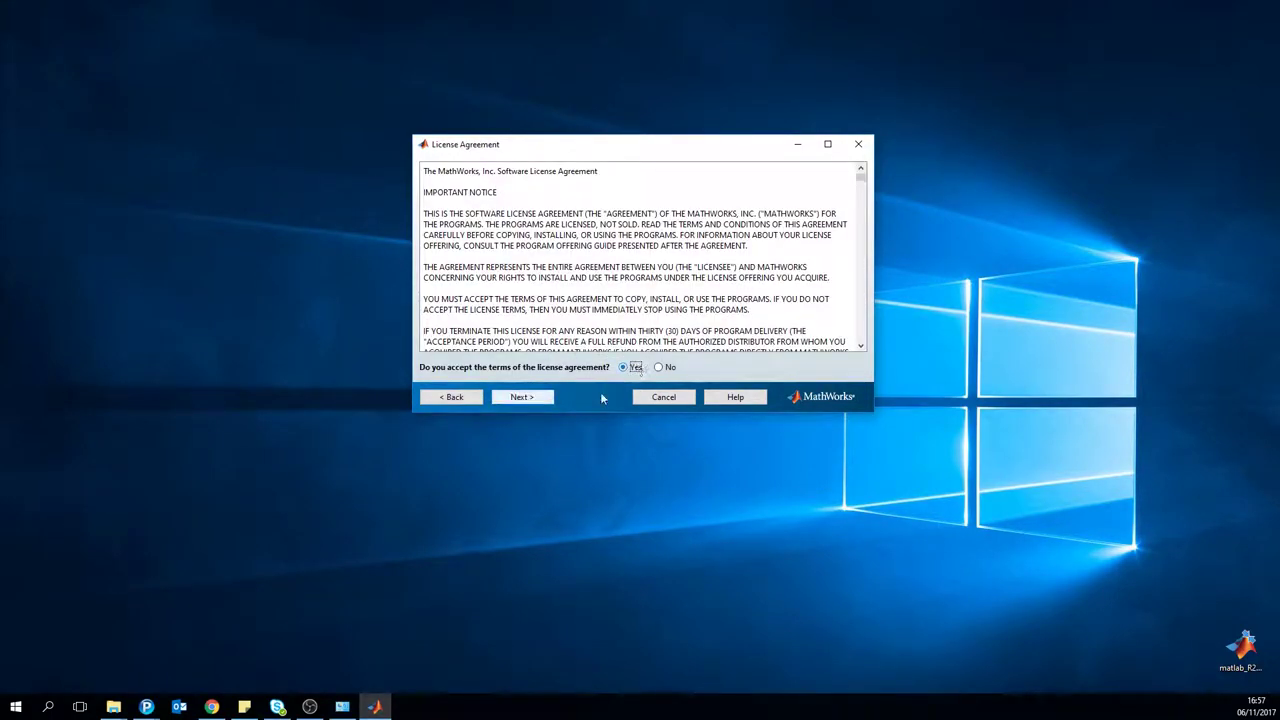
{"action": "left_click", "coordinate": [522, 397]}
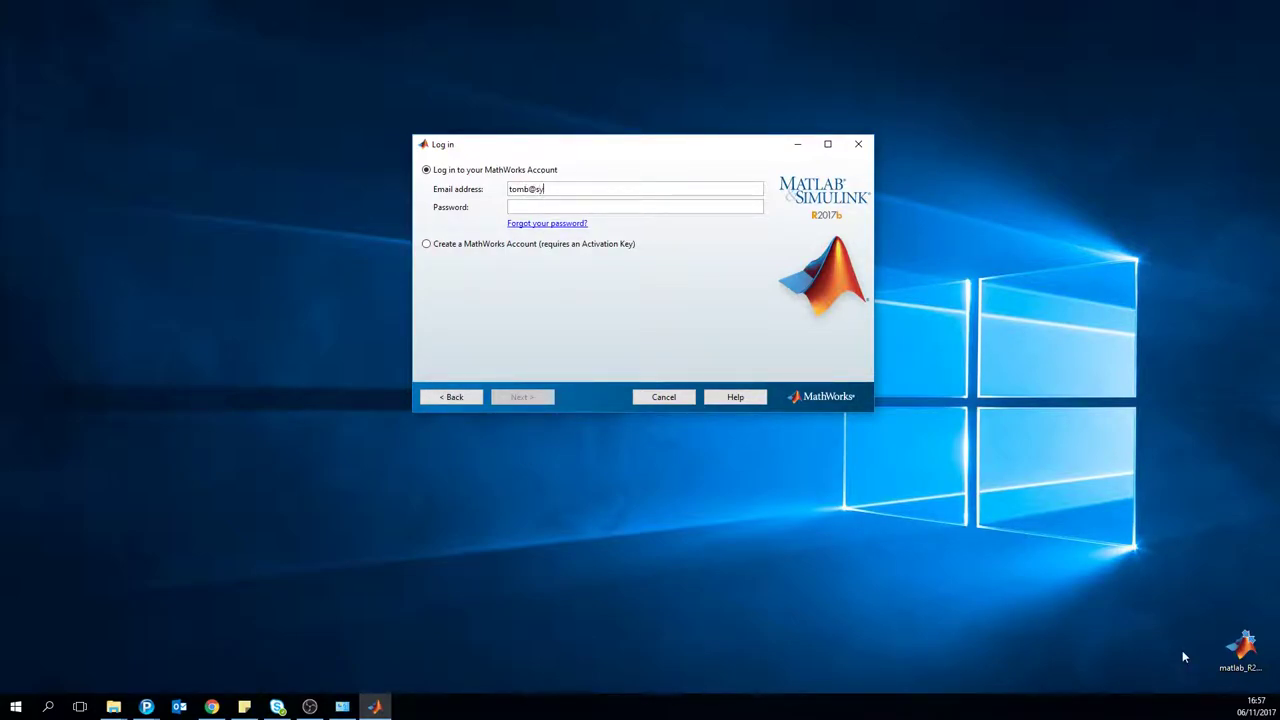
Step: Sign in with the MathWorks account e-mail and password
{"action": "type", "text": "l"}
{"action": "key", "text": "Tab"}
{"action": "type", "text": "•••••••••"}
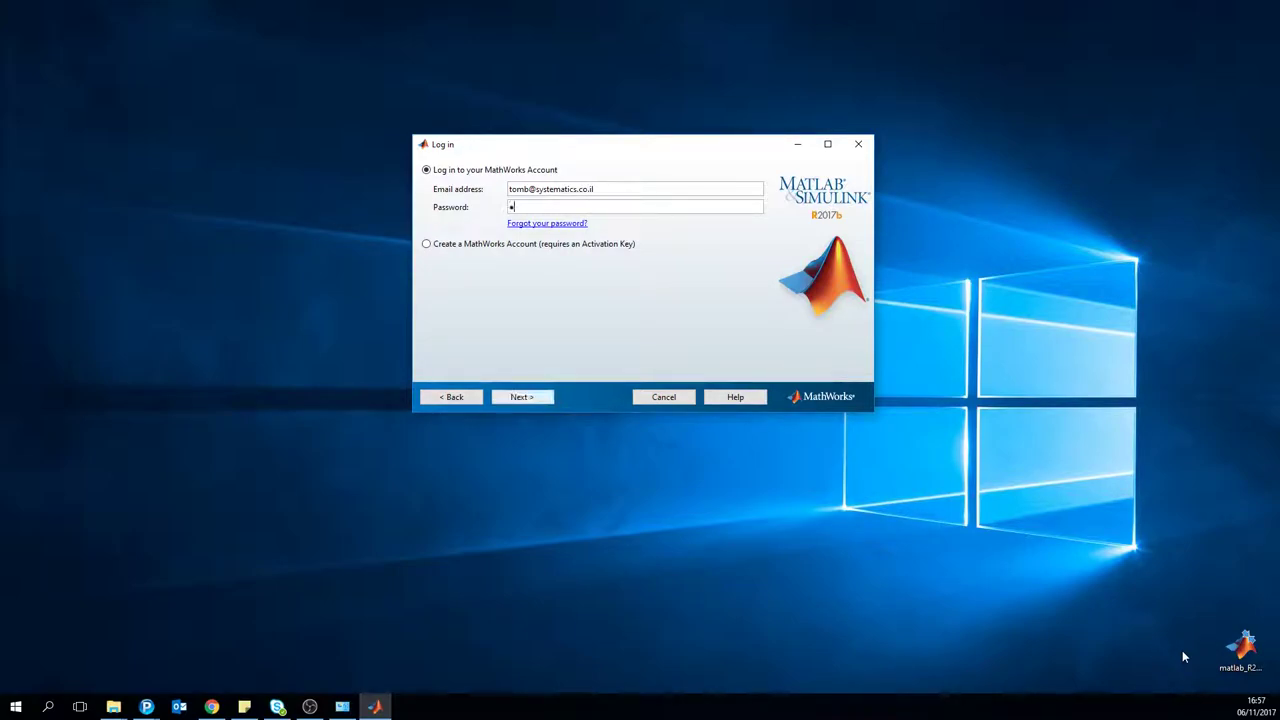
{"action": "key", "text": "Return"}
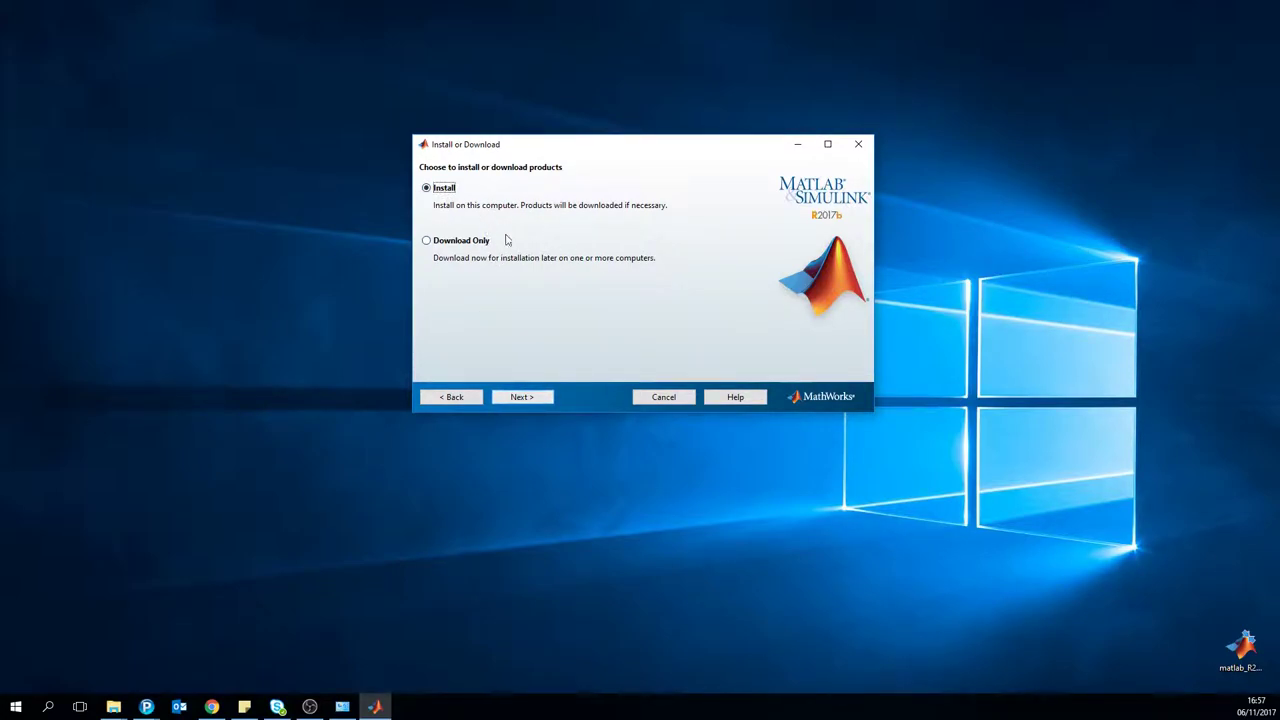
Step: Choose Download Only and try continuing with the default download folder
{"action": "left_click", "coordinate": [458, 241]}
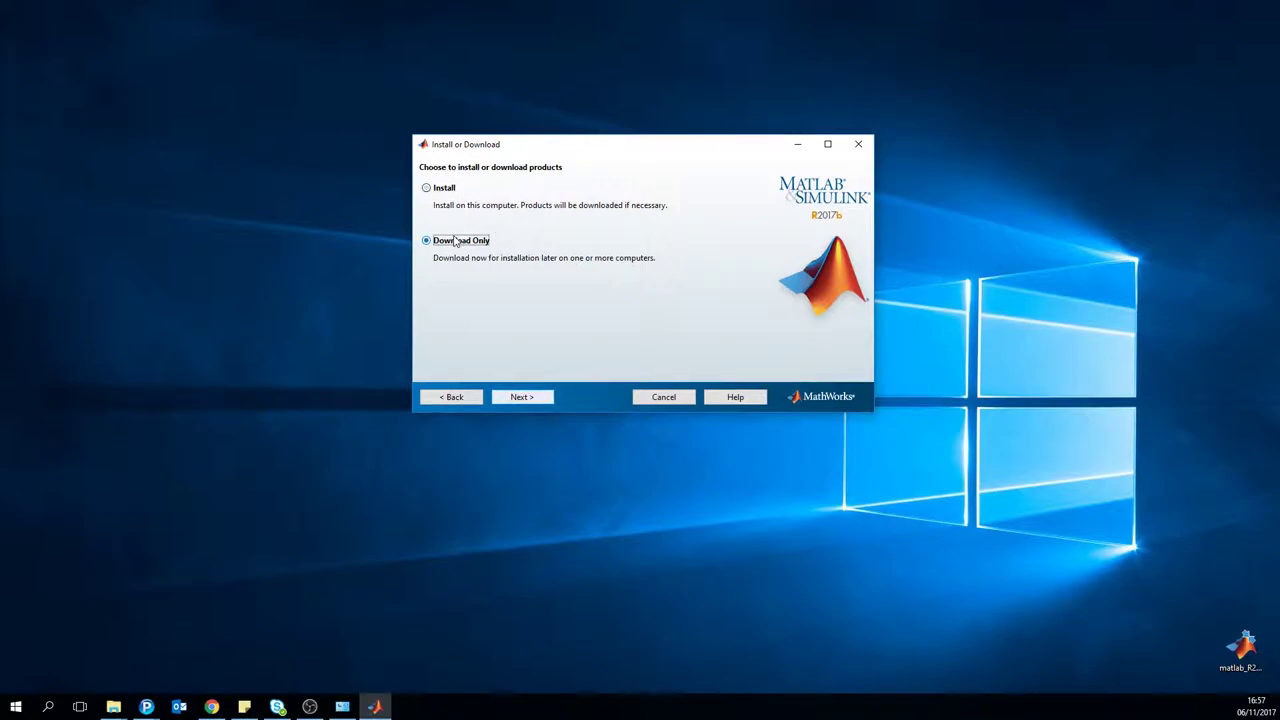
{"action": "left_click", "coordinate": [531, 397]}
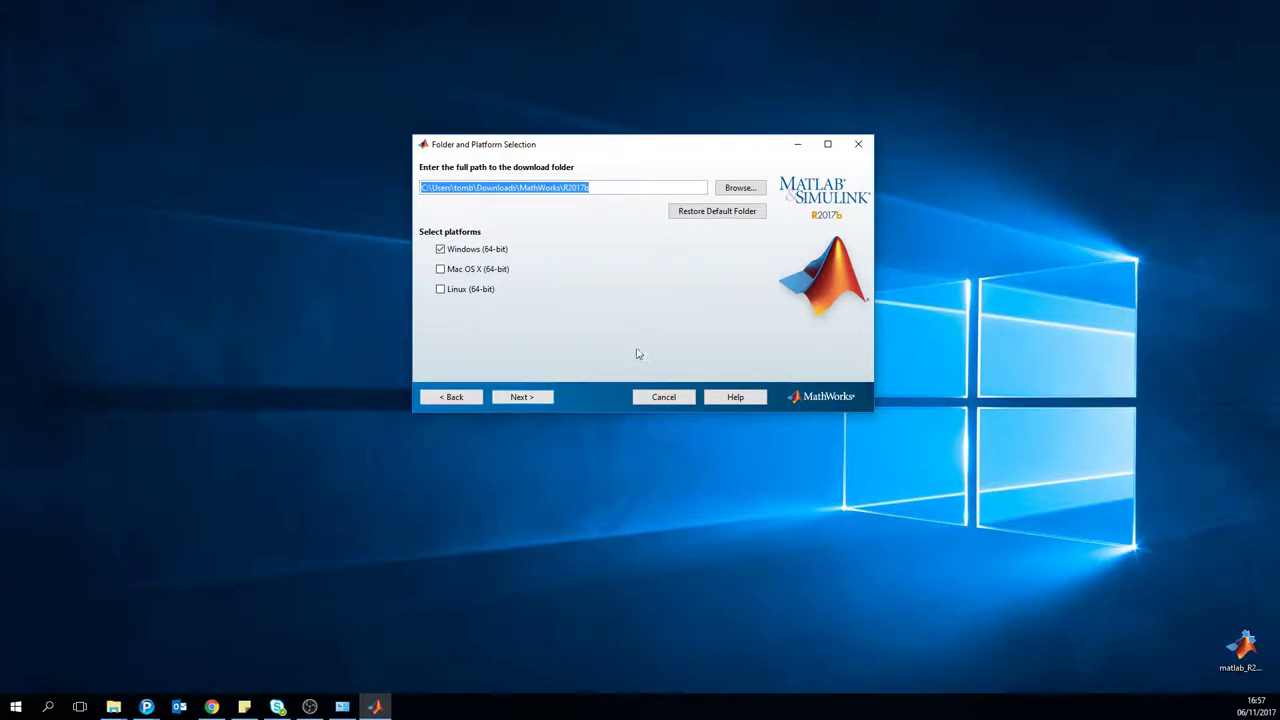
{"action": "left_click", "coordinate": [535, 399]}
{"action": "left_click", "coordinate": [535, 399]}
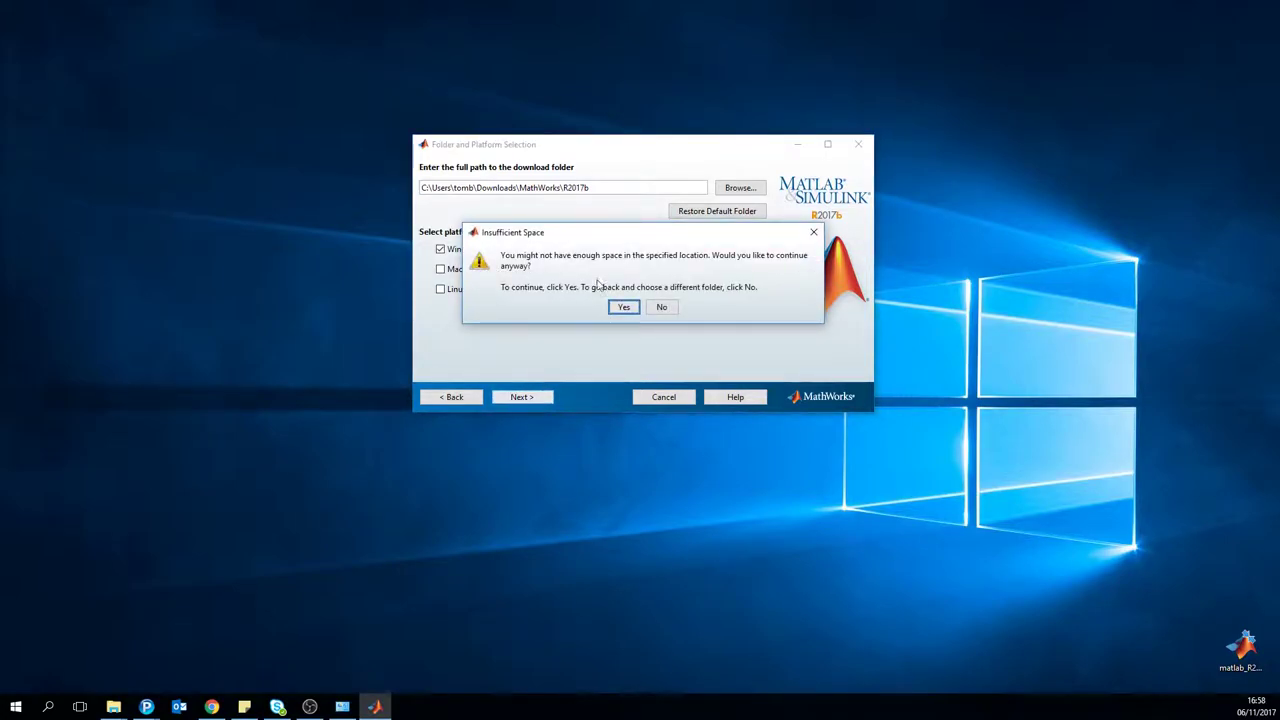
Step: Change the download folder to New Volume (D:\) and continue to product selection
{"action": "left_click", "coordinate": [662, 308]}
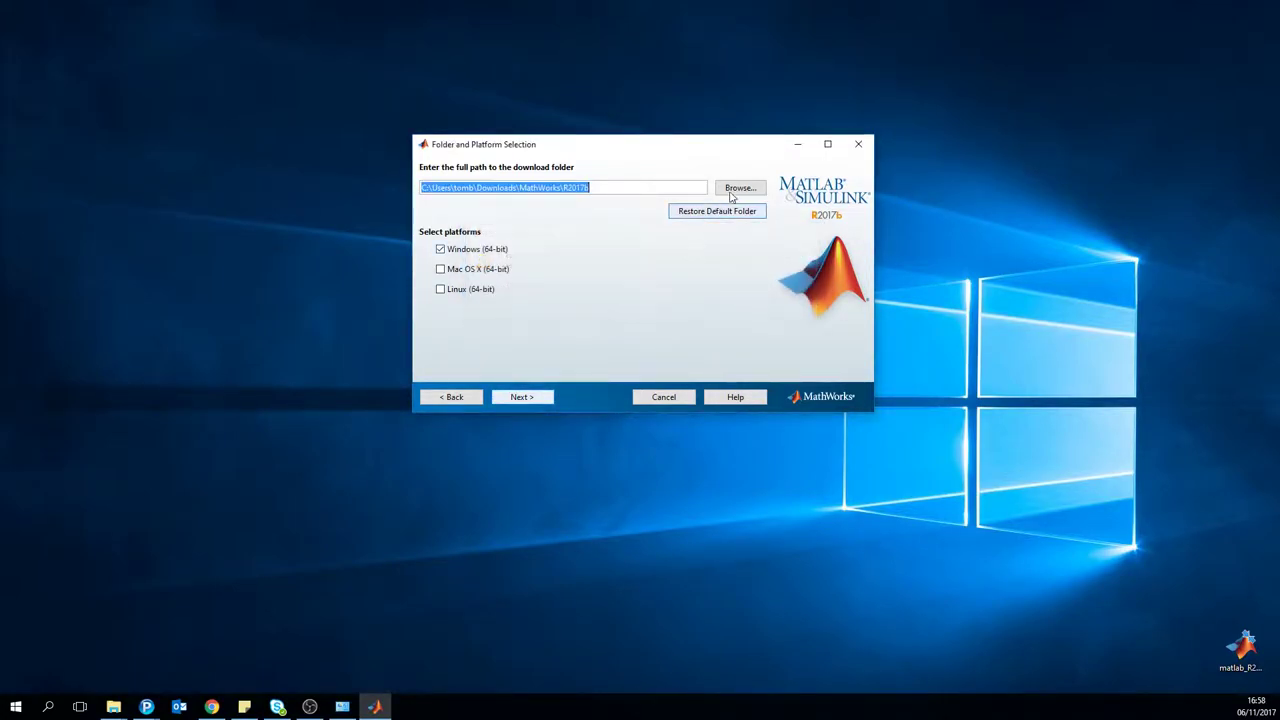
{"action": "left_click", "coordinate": [740, 188]}
{"action": "left_click", "coordinate": [446, 340]}
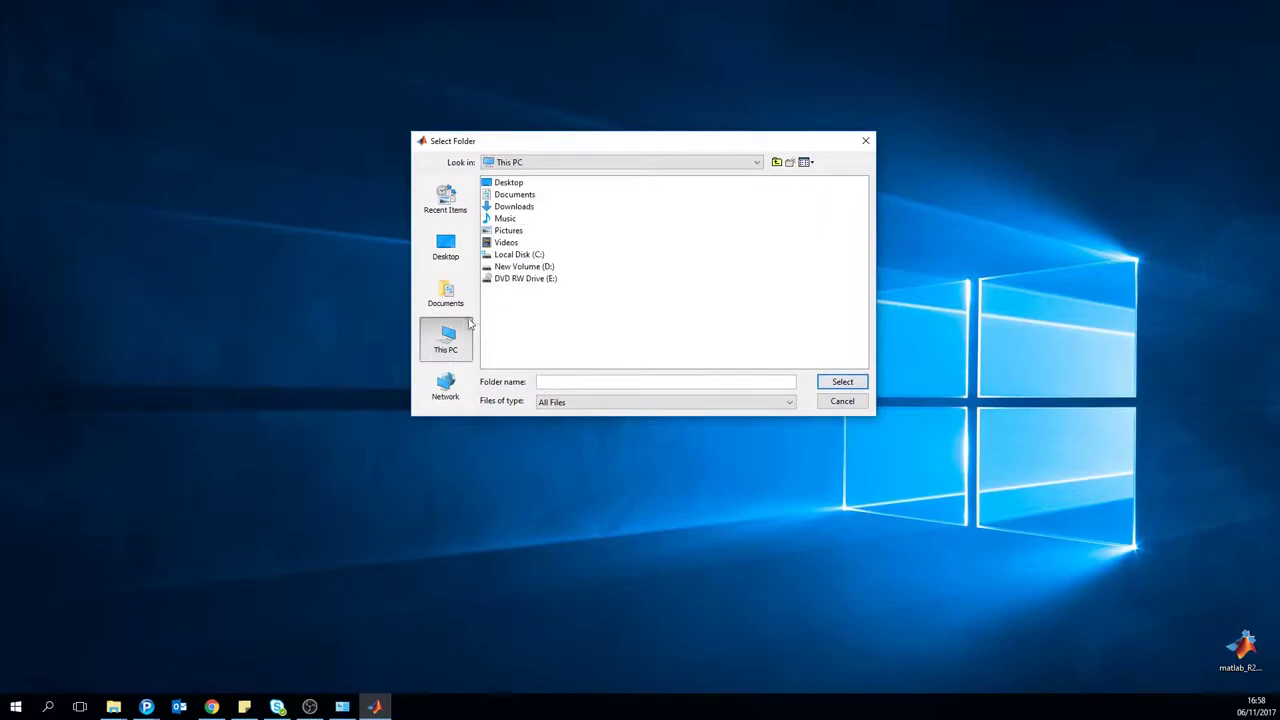
{"action": "left_click", "coordinate": [522, 266]}
{"action": "left_click", "coordinate": [843, 381]}
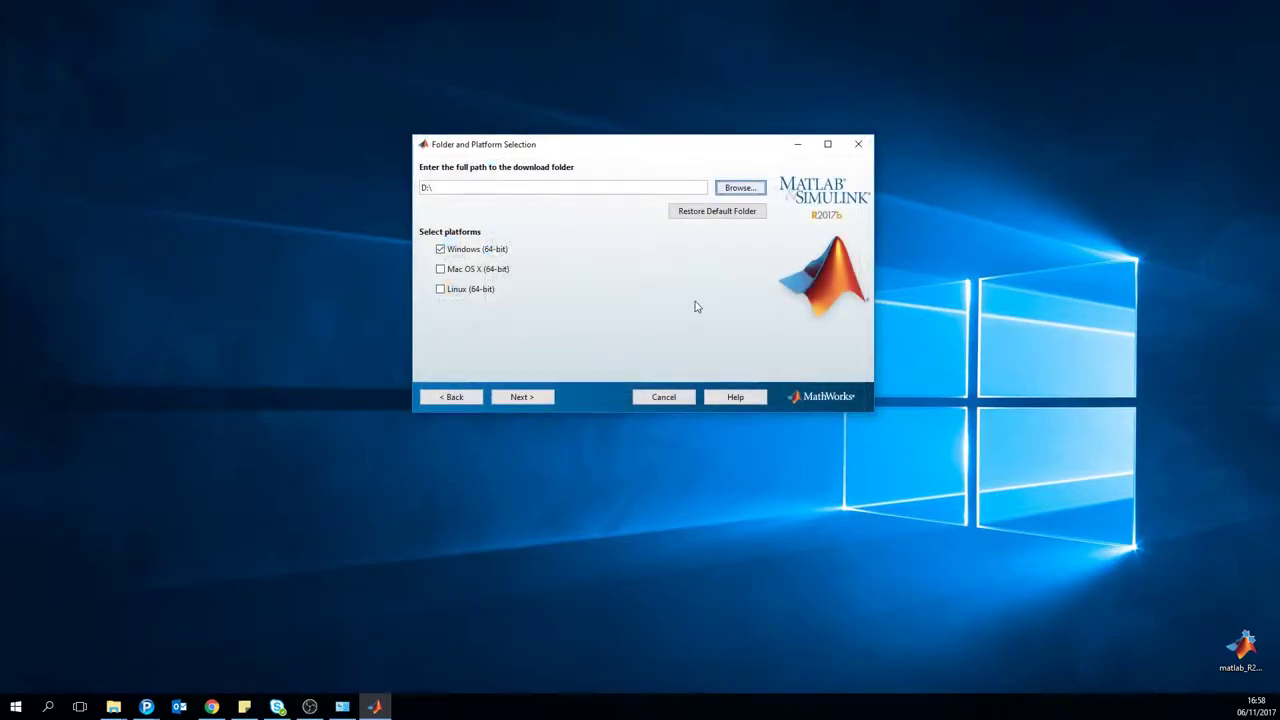
{"action": "left_click", "coordinate": [533, 397]}
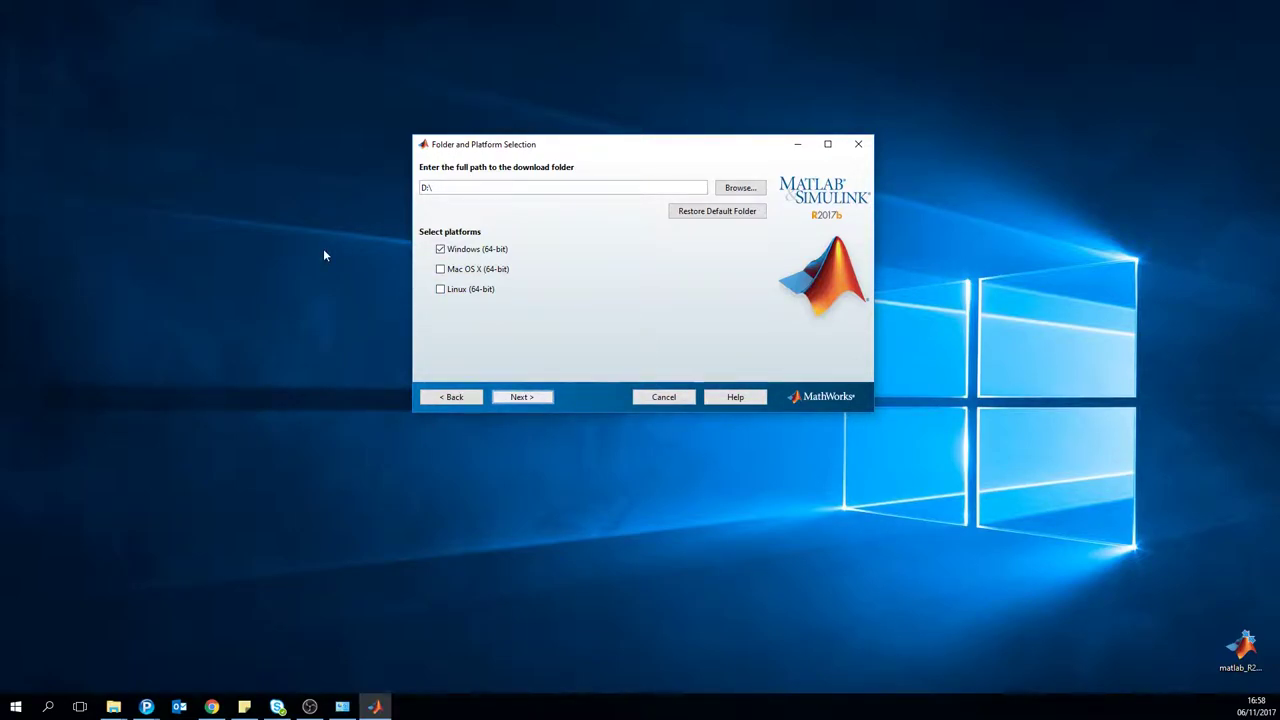
{"action": "key", "text": "Return"}
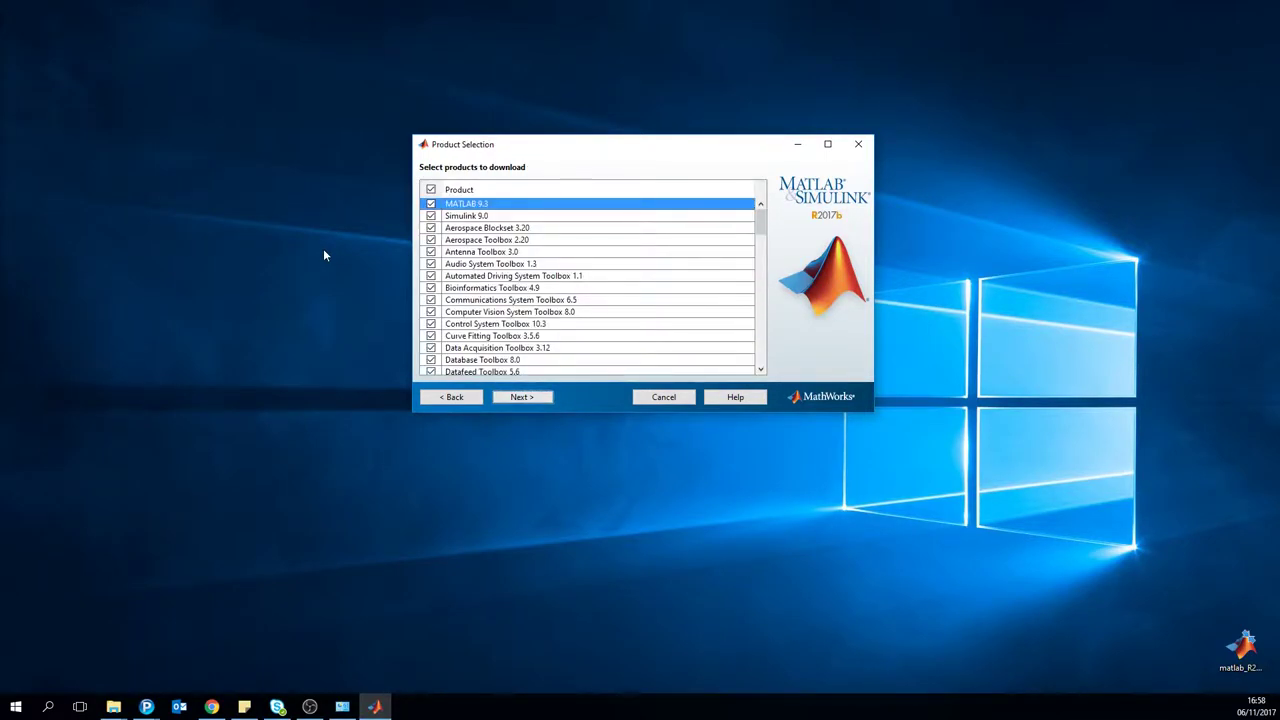
Step: Deselect all products except MATLAB 9.3 and start its 1,020 MB download to D:\
{"action": "left_click", "coordinate": [430, 190]}
{"action": "left_click", "coordinate": [430, 203]}
{"action": "left_click", "coordinate": [520, 397]}
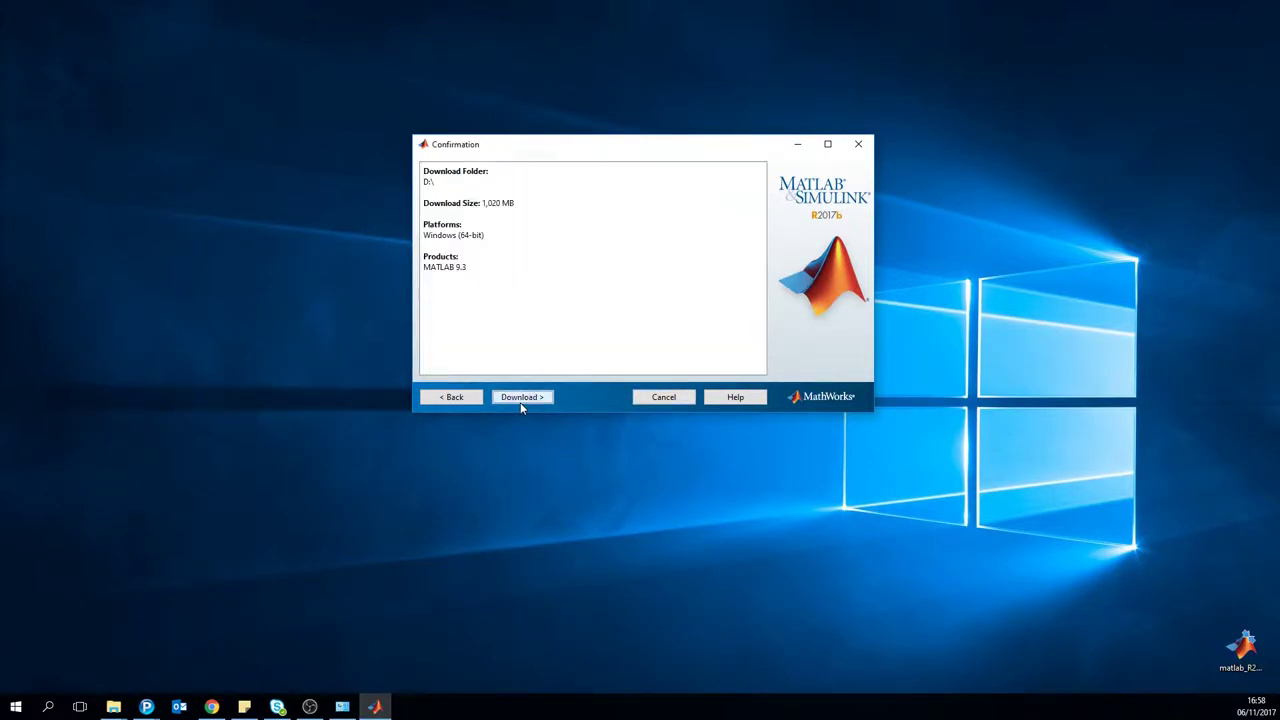
{"action": "left_click_drag", "start_coordinate": [480, 203], "coordinate": [506, 203]}
{"action": "left_click", "coordinate": [494, 203]}
{"action": "left_click", "coordinate": [509, 395]}
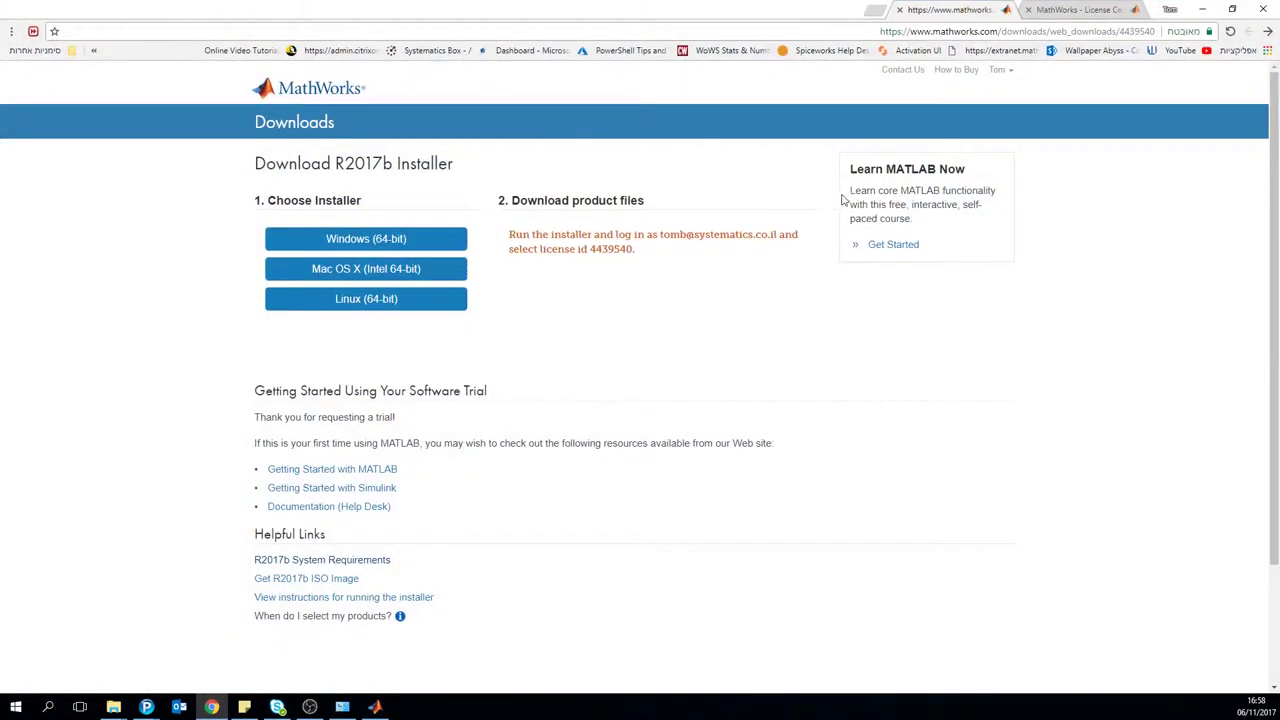
Step: Open the Designated trial license from My Account in License Center
{"action": "left_click", "coordinate": [1000, 70]}
{"action": "left_click", "coordinate": [1000, 89]}
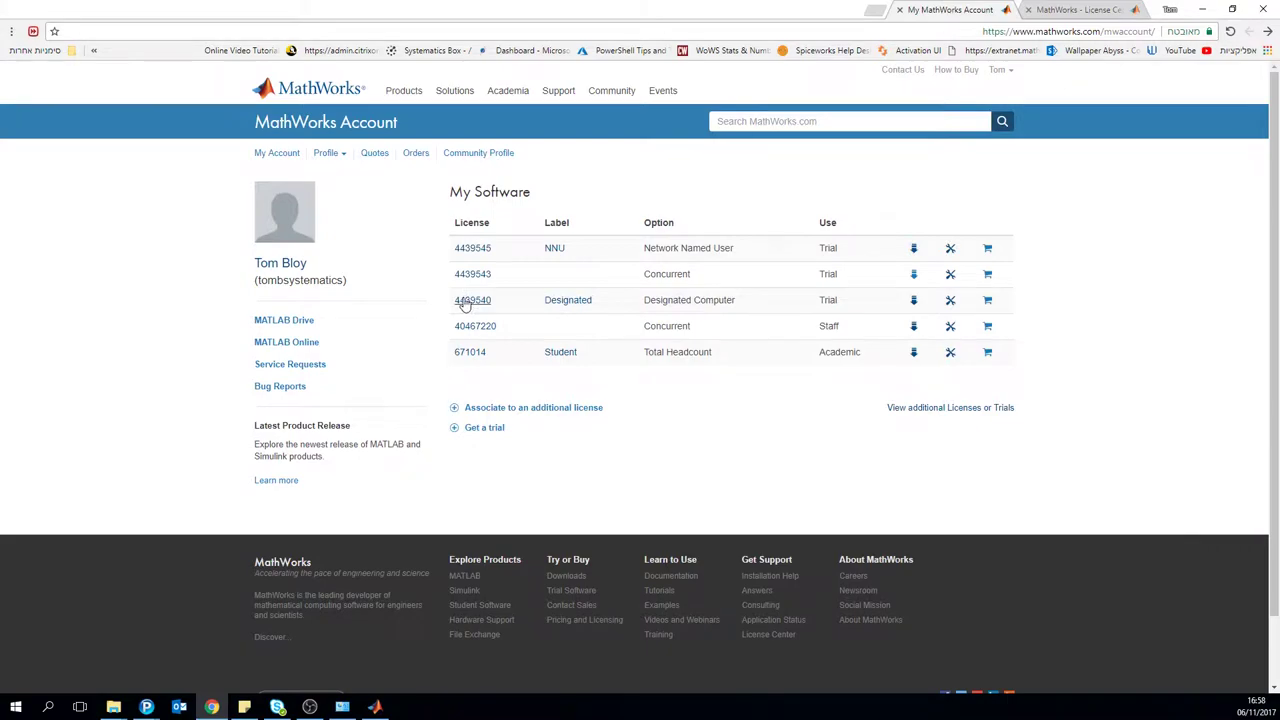
{"action": "left_click", "coordinate": [467, 302]}
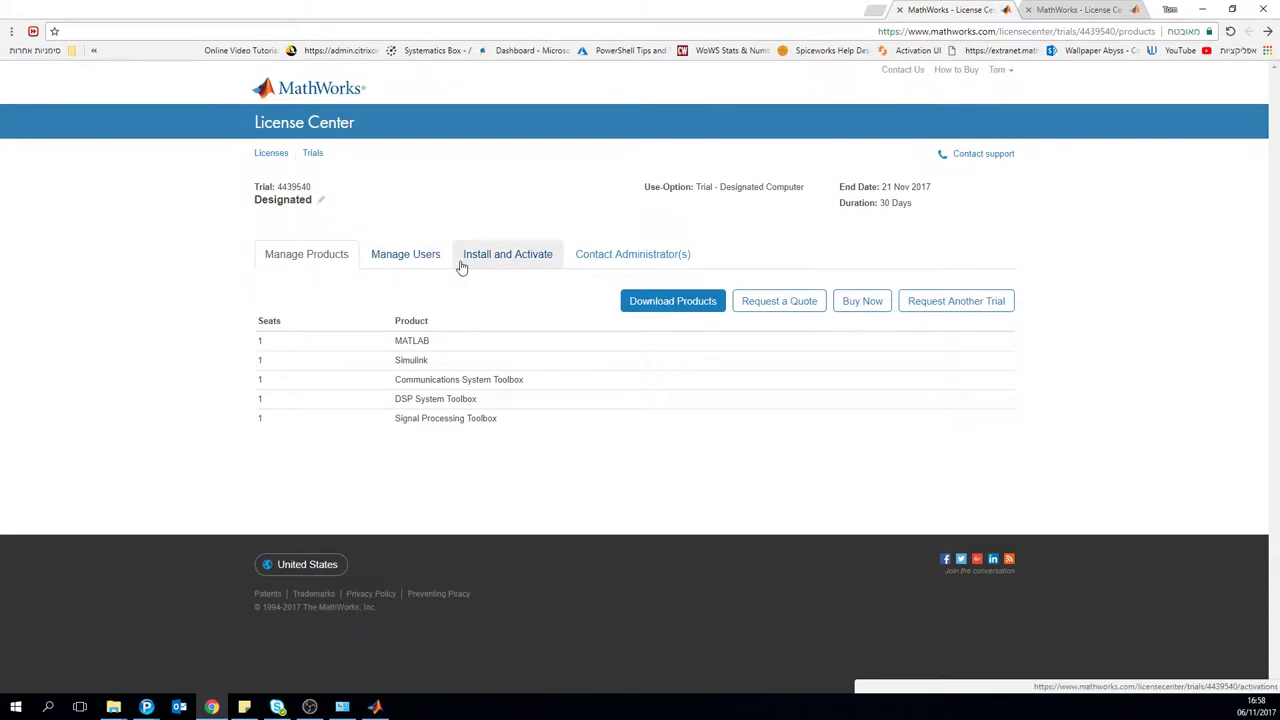
Step: Review the existing activation's Host ID on Install and Activate, then start a manual activation
{"action": "left_click", "coordinate": [482, 254]}
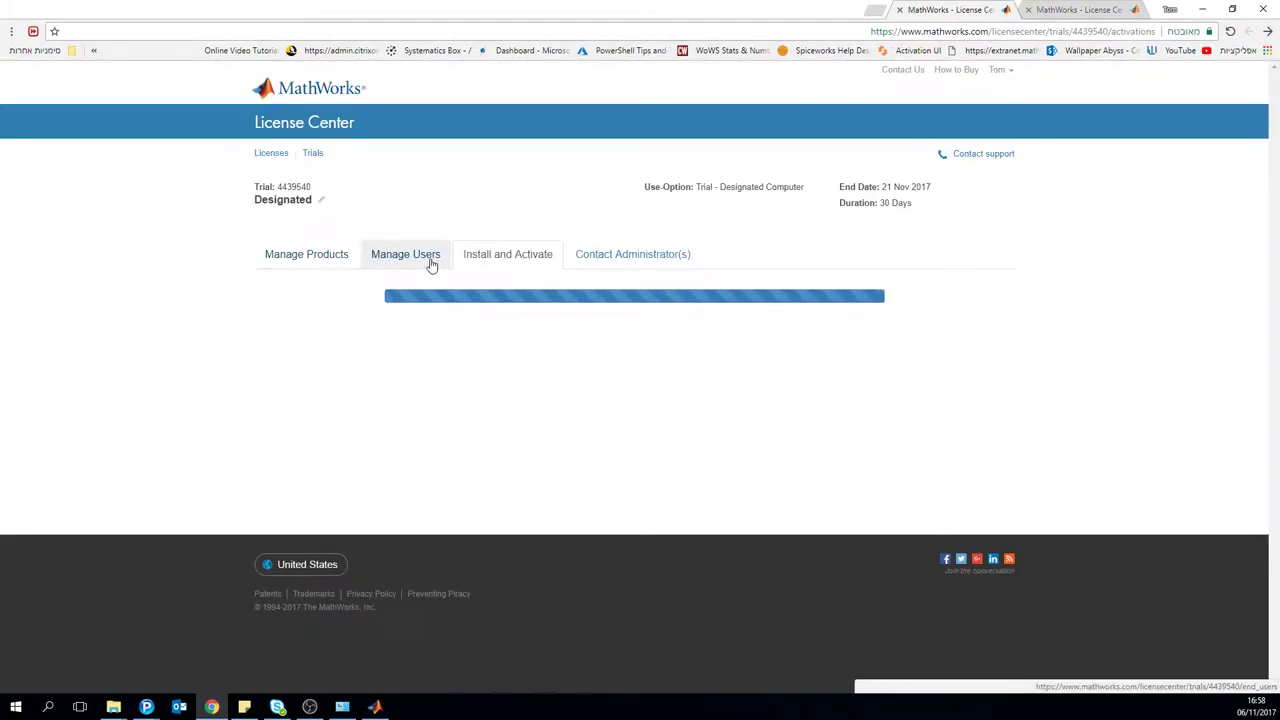
{"action": "left_click", "coordinate": [424, 262]}
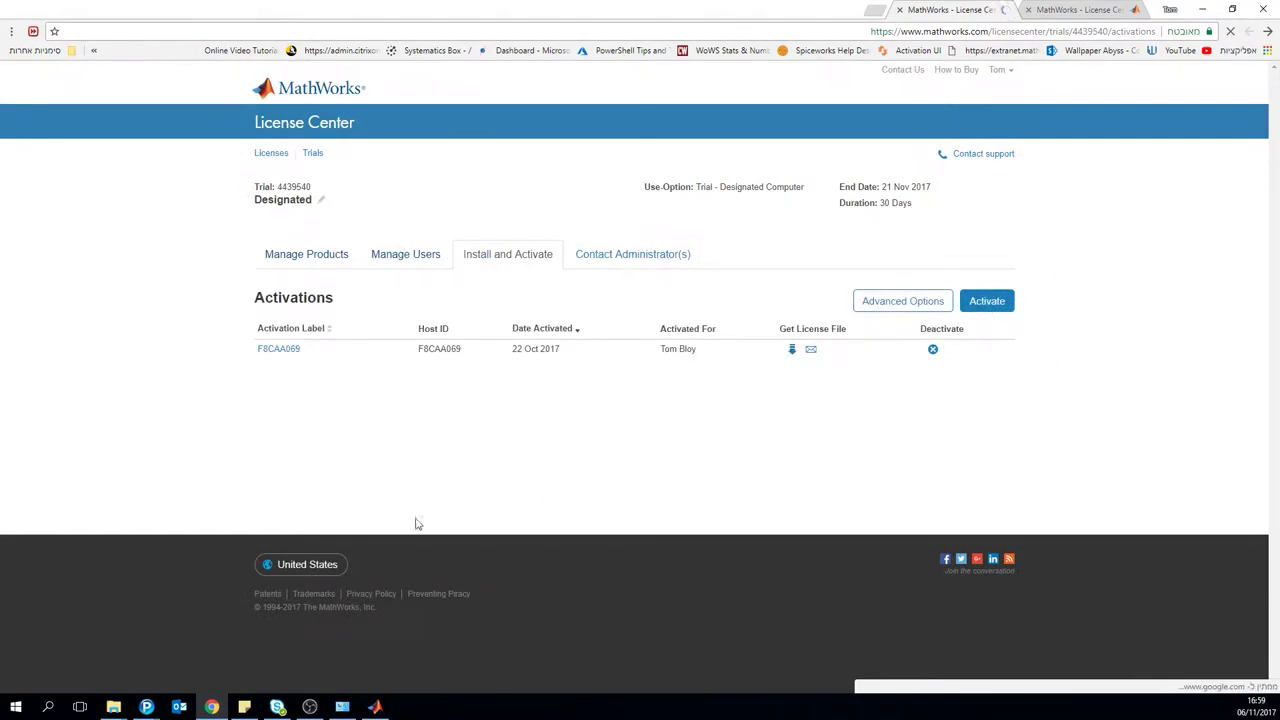
{"action": "left_click_drag", "start_coordinate": [417, 349], "coordinate": [505, 357]}
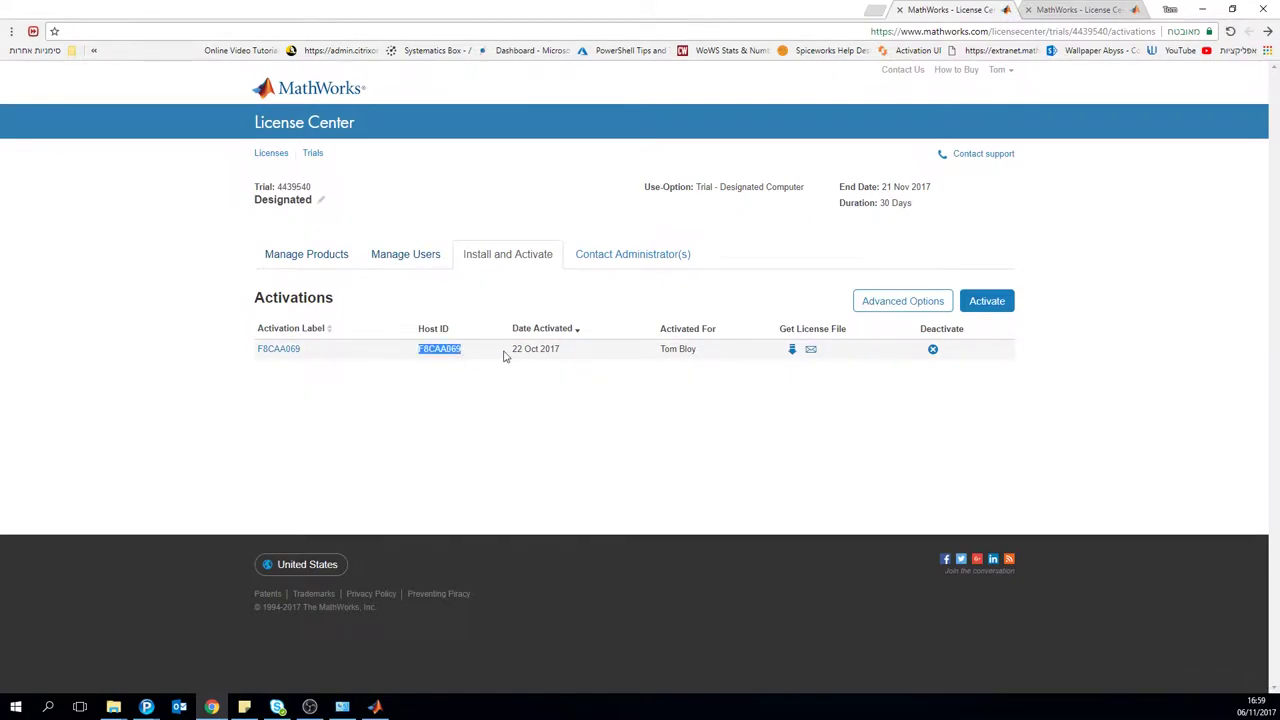
{"action": "left_click", "coordinate": [506, 358]}
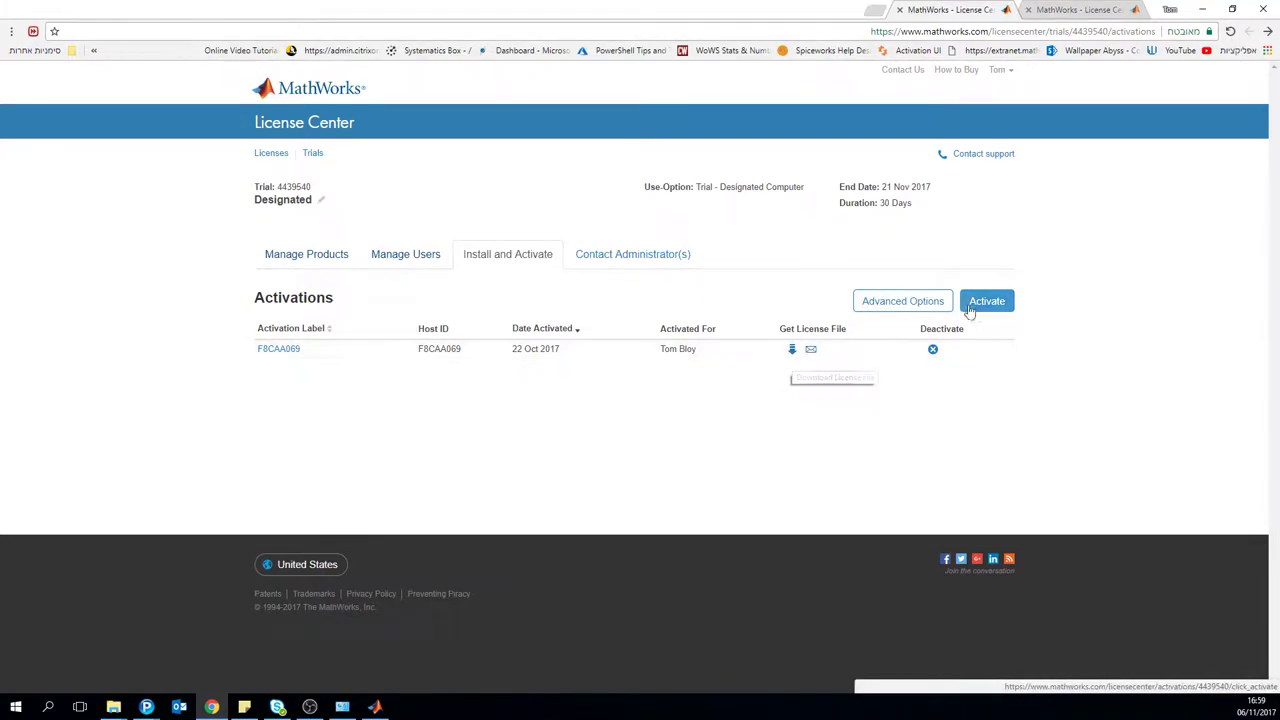
{"action": "left_click", "coordinate": [986, 301]}
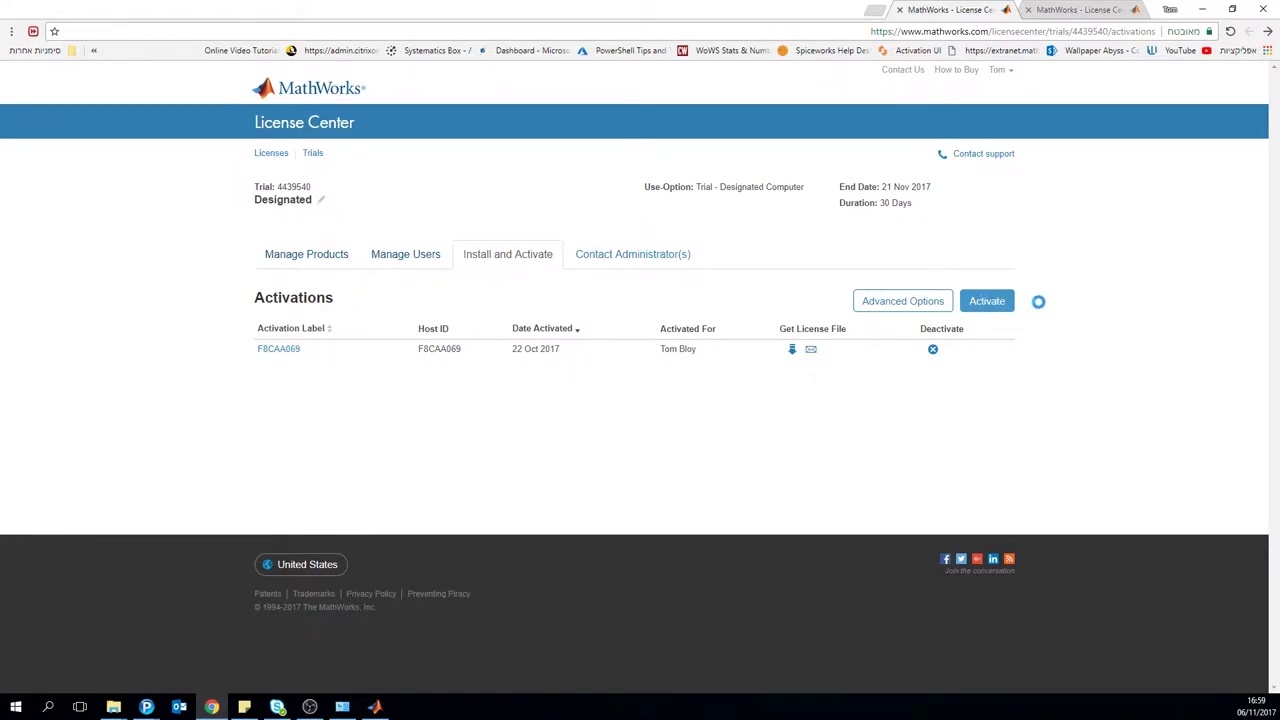
{"action": "left_click", "coordinate": [606, 408]}
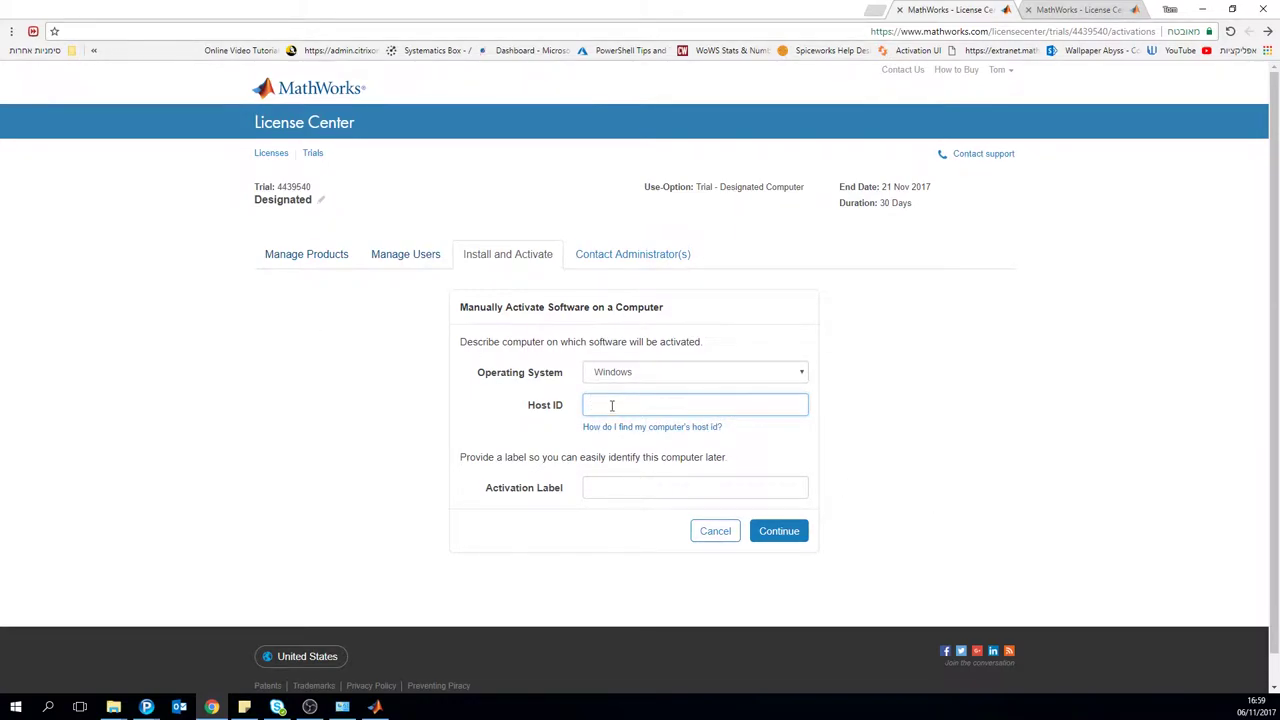
Step: Open a Command Prompt with cmd from the Run dialog
{"action": "key", "text": "super+r"}
{"action": "key", "text": "Return"}
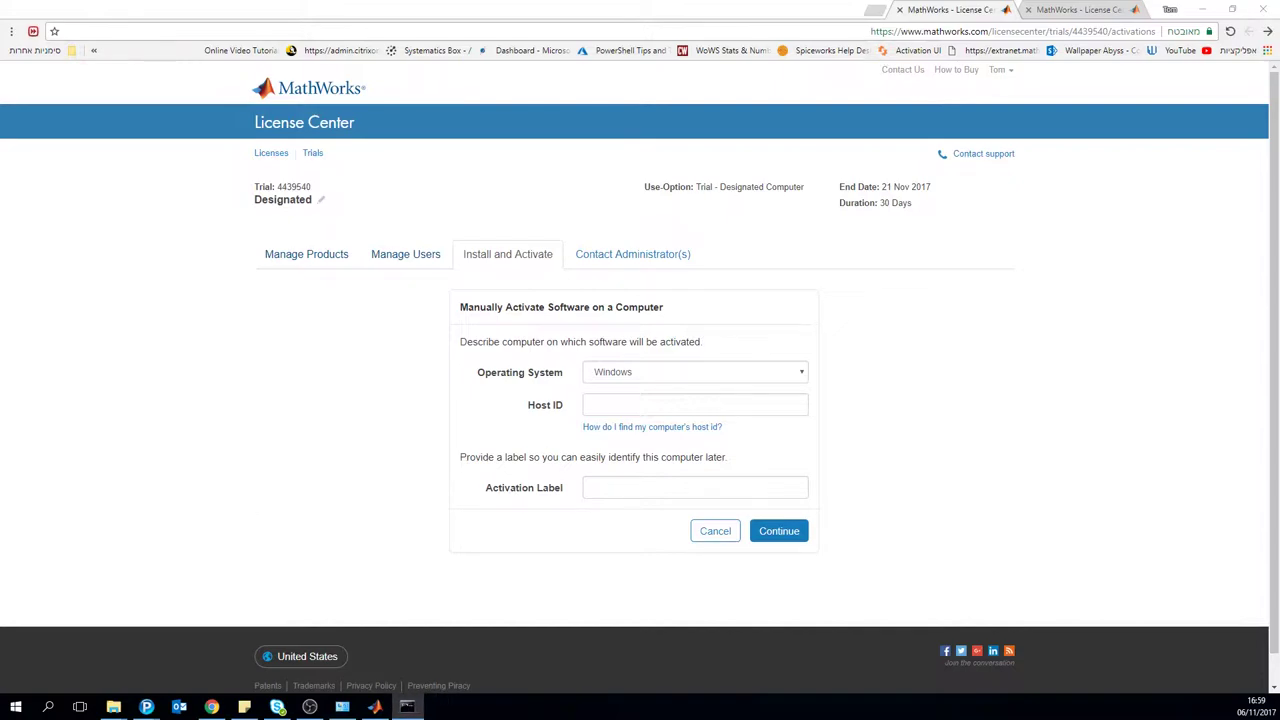
{"action": "left_click_drag", "start_coordinate": [207, 119], "coordinate": [892, 32]}
{"action": "key", "text": "super+r"}
{"action": "left_click", "coordinate": [1153, 38]}
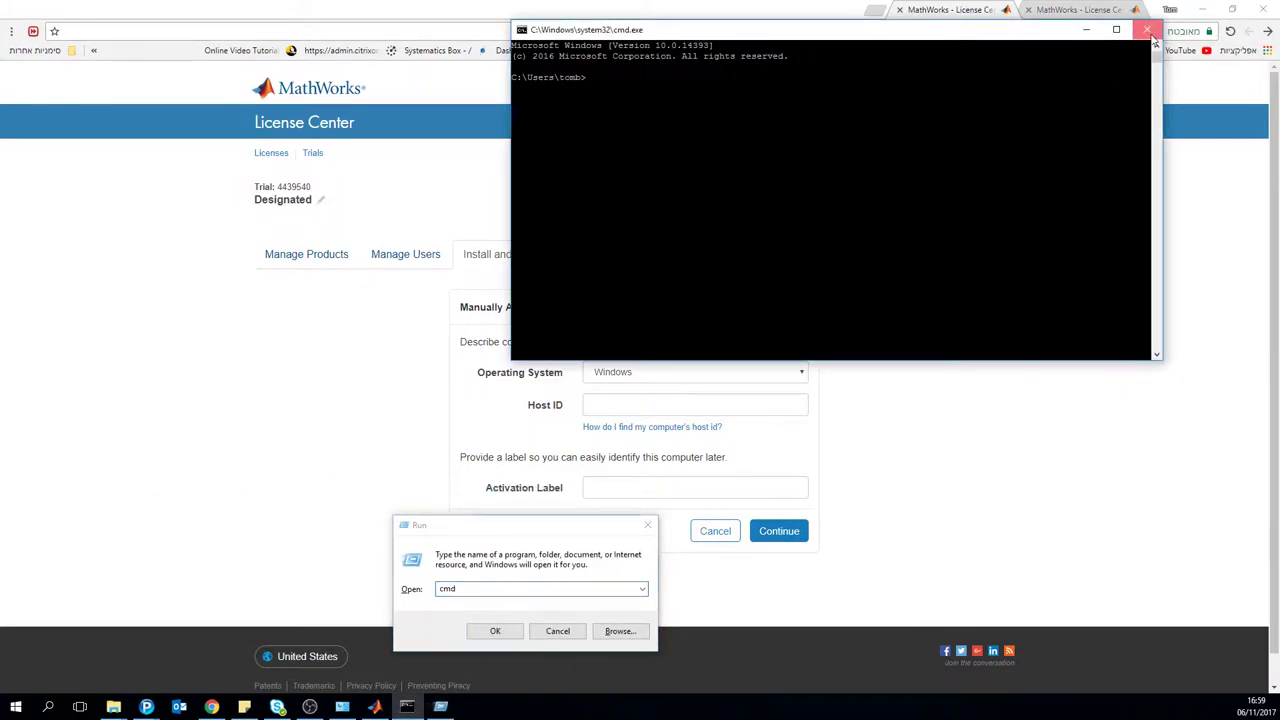
{"action": "left_click", "coordinate": [1153, 35]}
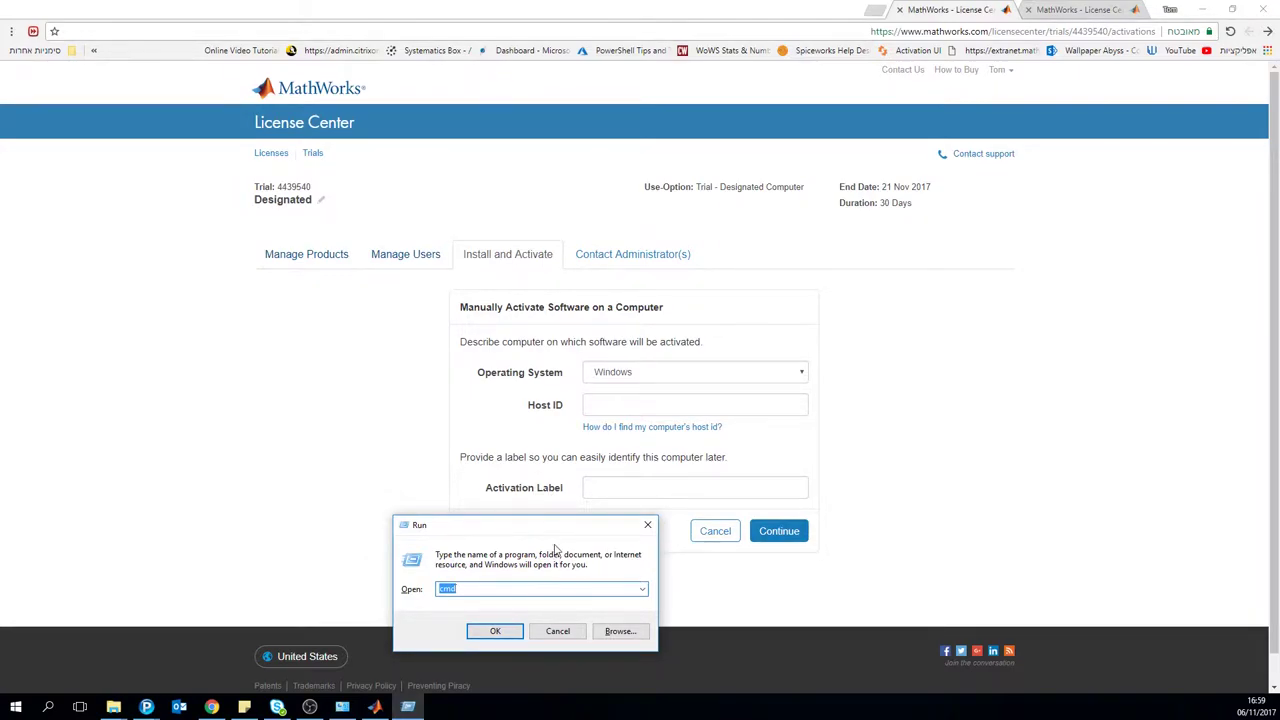
{"action": "key", "text": "Return"}
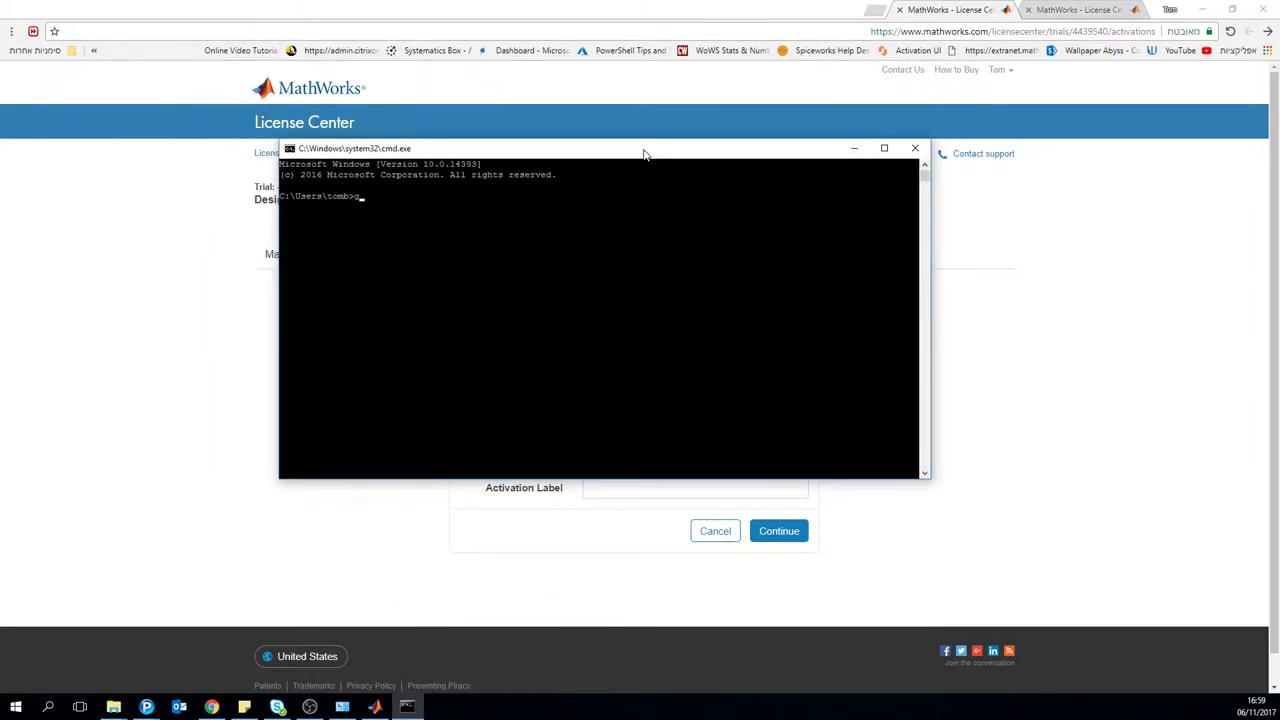
Step: Run getmac, copy the first physical address, and close the console
{"action": "type", "text": "getmac"}
{"action": "key", "text": "Return"}
{"action": "left_click_drag", "start_coordinate": [279, 238], "coordinate": [289, 238]}
{"action": "left_click_drag", "start_coordinate": [296, 240], "coordinate": [291, 241]}
{"action": "left_click", "coordinate": [376, 240]}
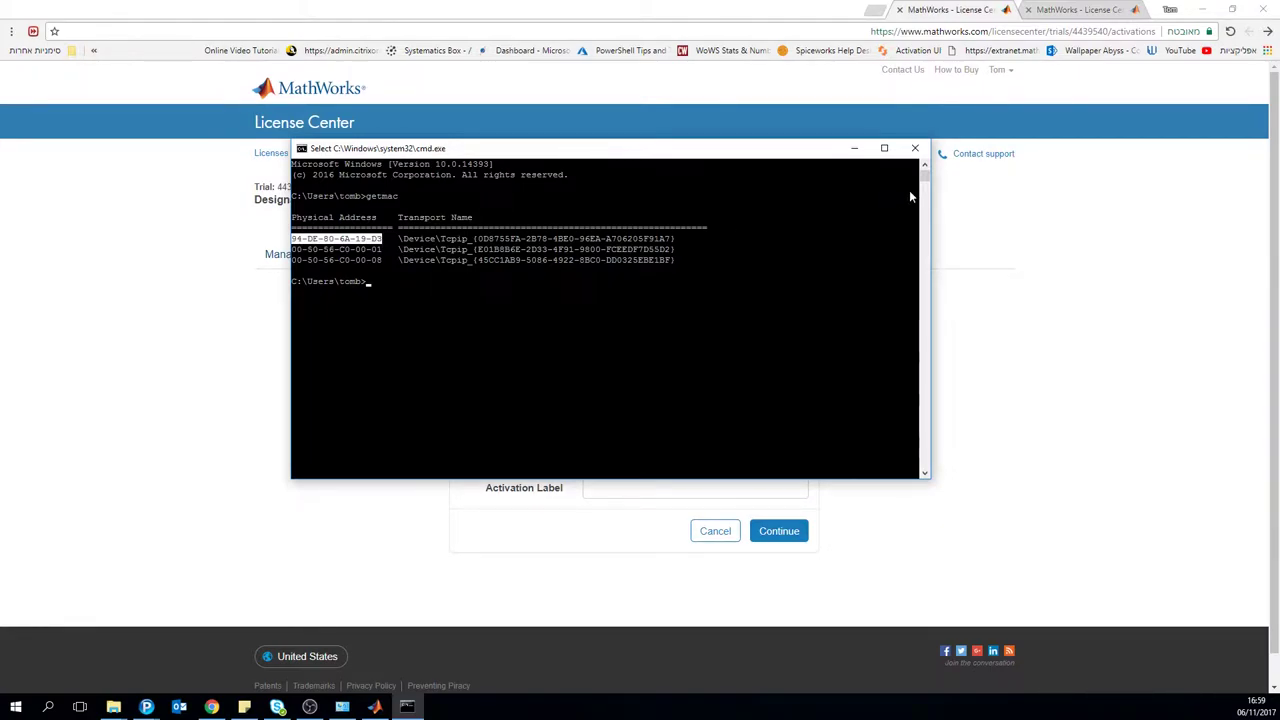
{"action": "left_click", "coordinate": [914, 148]}
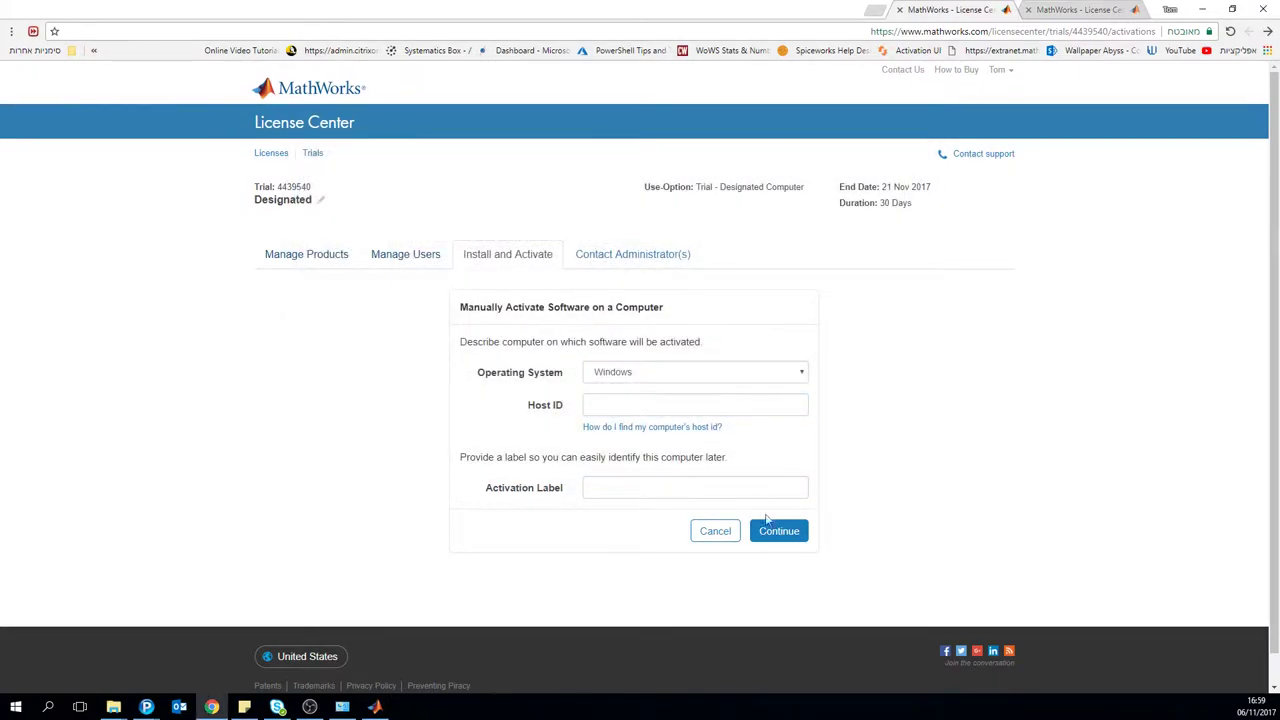
Step: Return to the activations list and download the existing activation's license file
{"action": "left_click", "coordinate": [666, 488]}
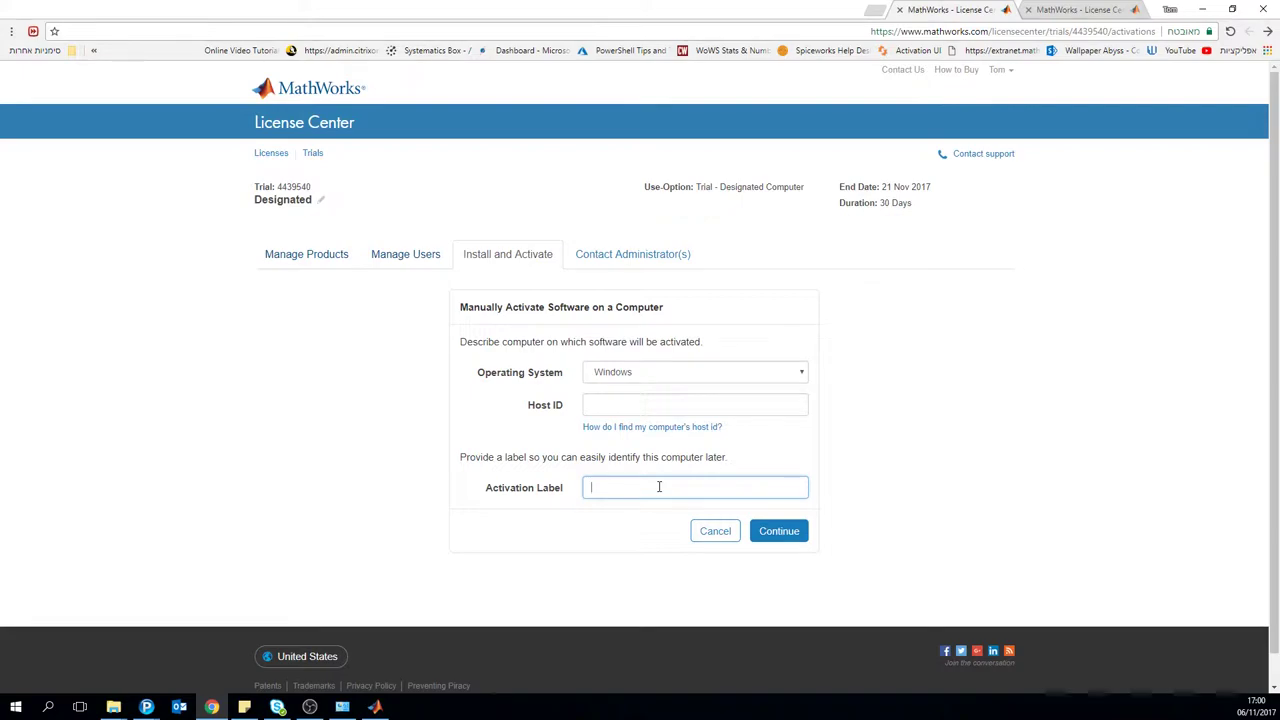
{"action": "left_click", "coordinate": [412, 258]}
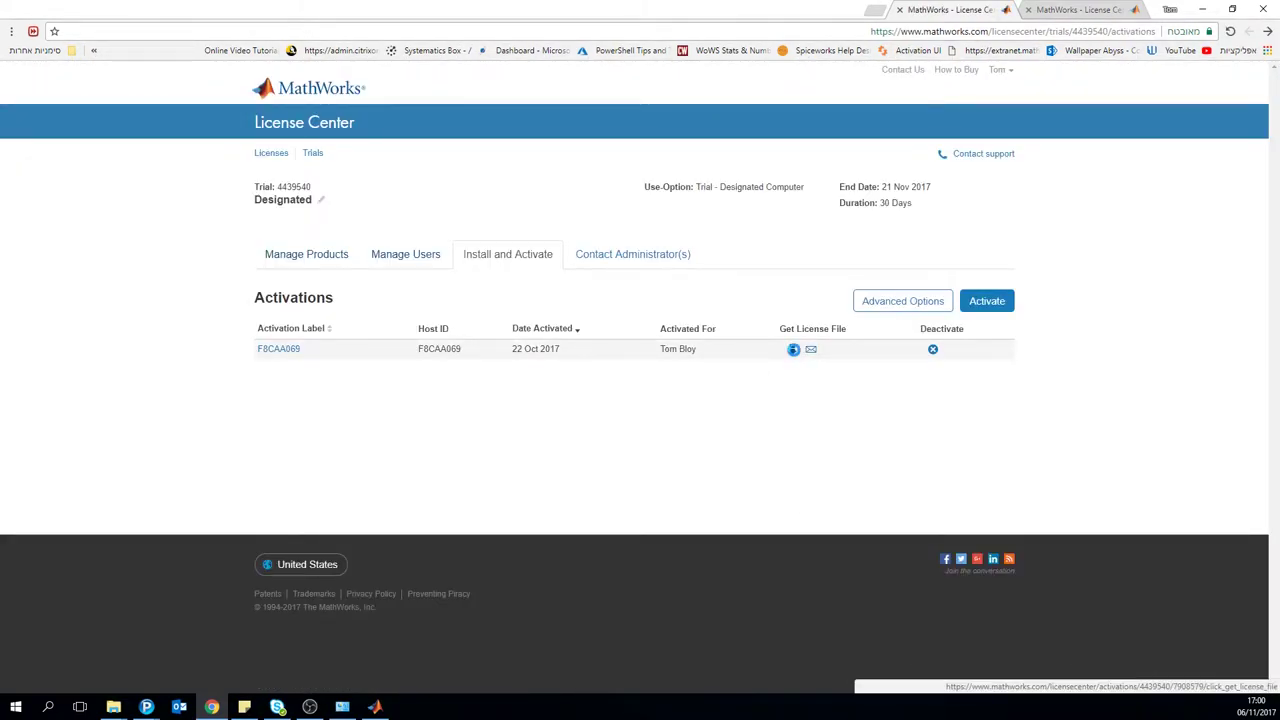
{"action": "left_click", "coordinate": [788, 352]}
{"action": "left_click", "coordinate": [642, 387]}
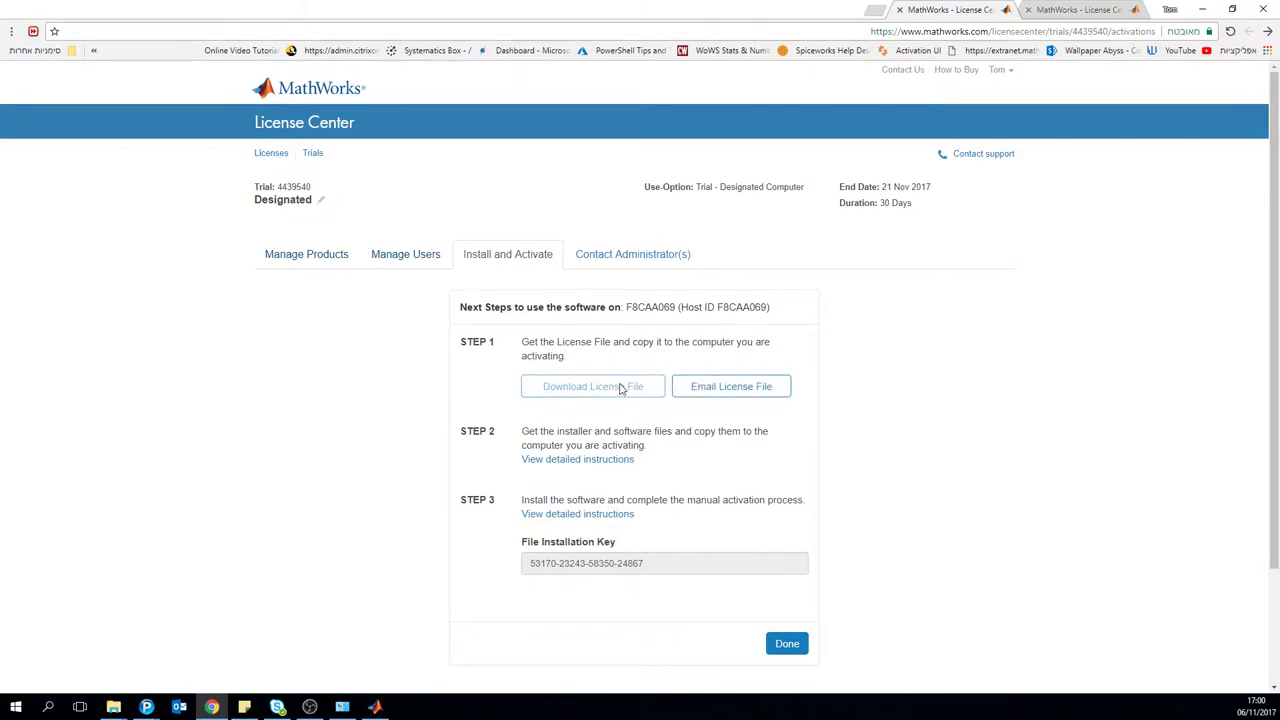
Step: Save license.lic into Downloads, replacing the older copy
{"action": "left_click", "coordinate": [589, 391]}
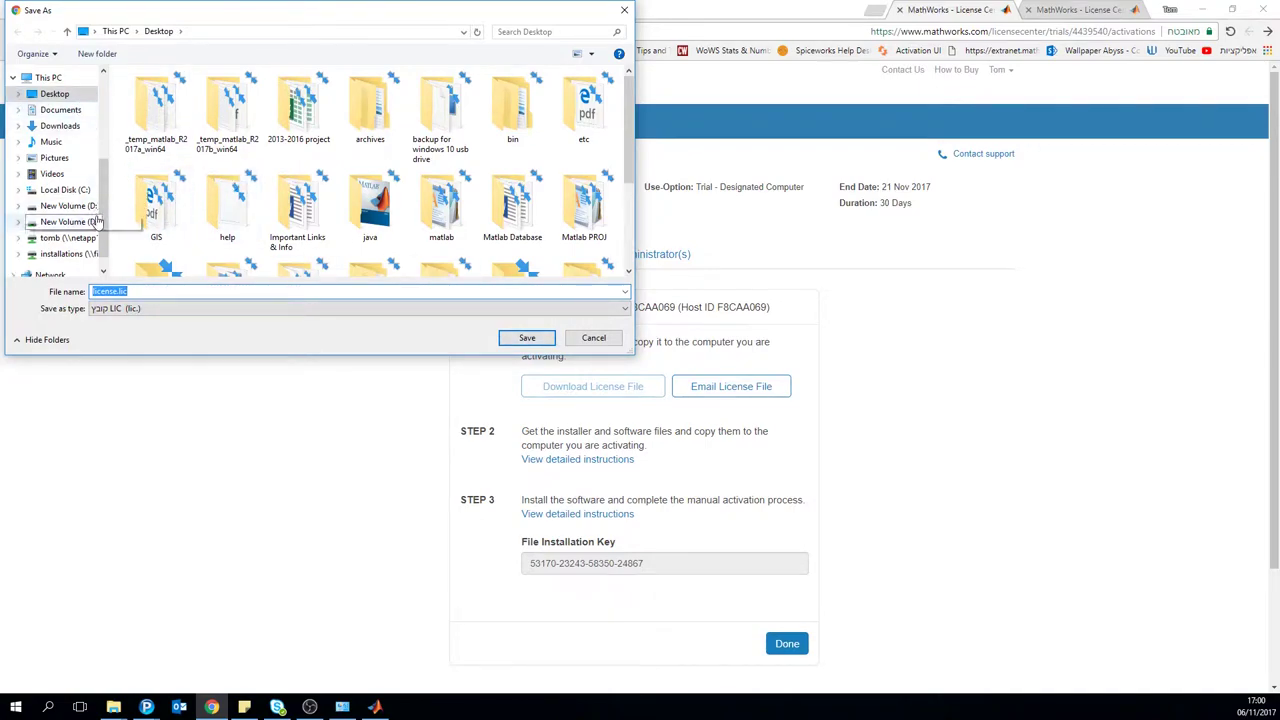
{"action": "left_click", "coordinate": [60, 126]}
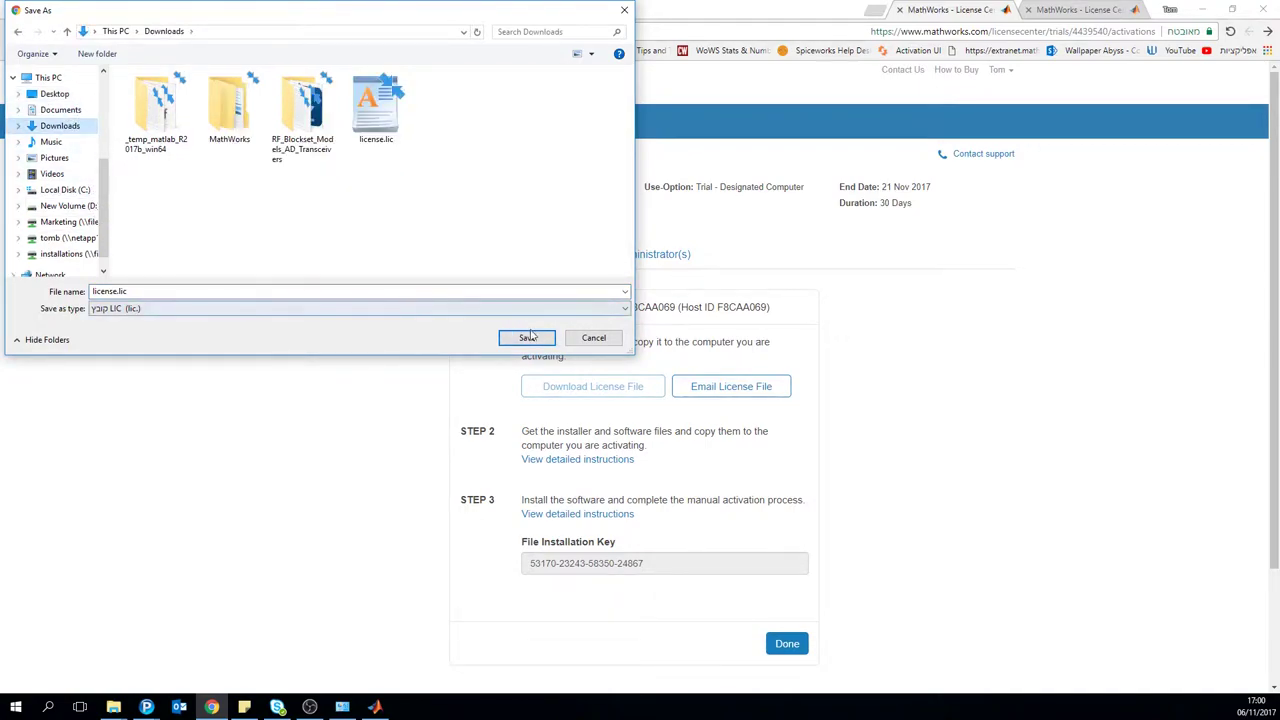
{"action": "left_click", "coordinate": [370, 128]}
{"action": "key", "text": "shift+Delete"}
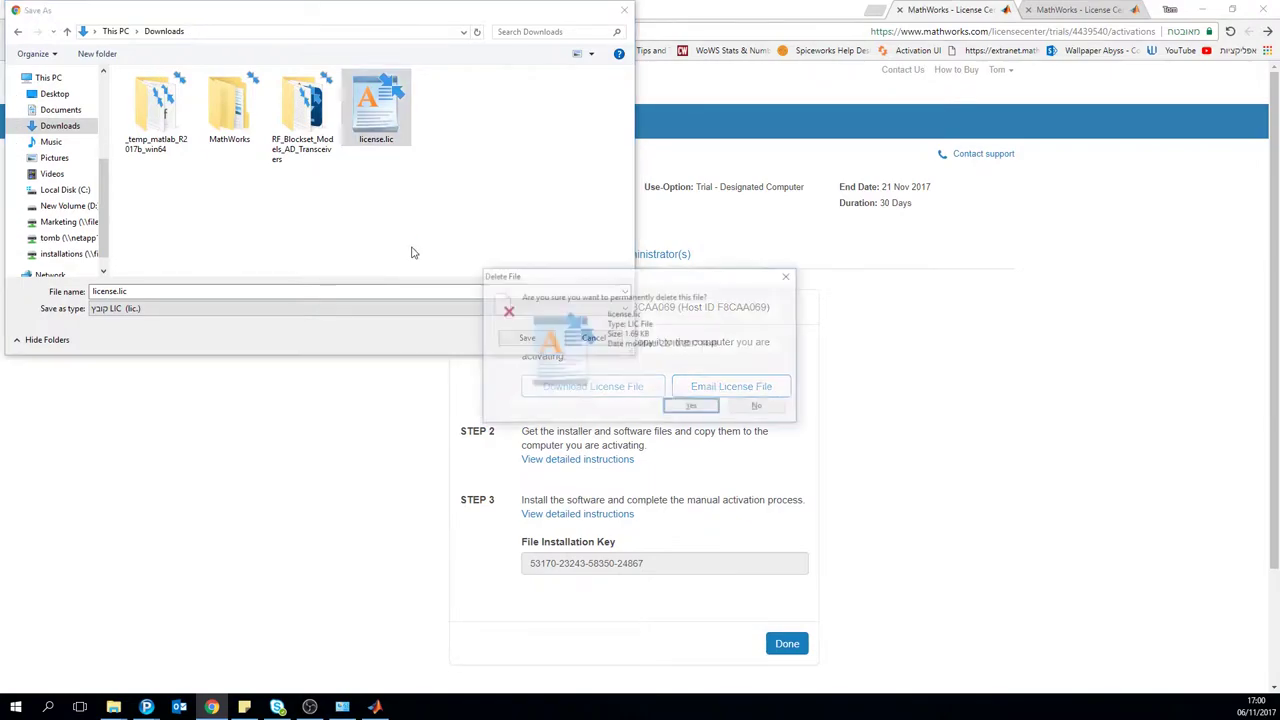
{"action": "key", "text": "Return"}
{"action": "left_click", "coordinate": [527, 338]}
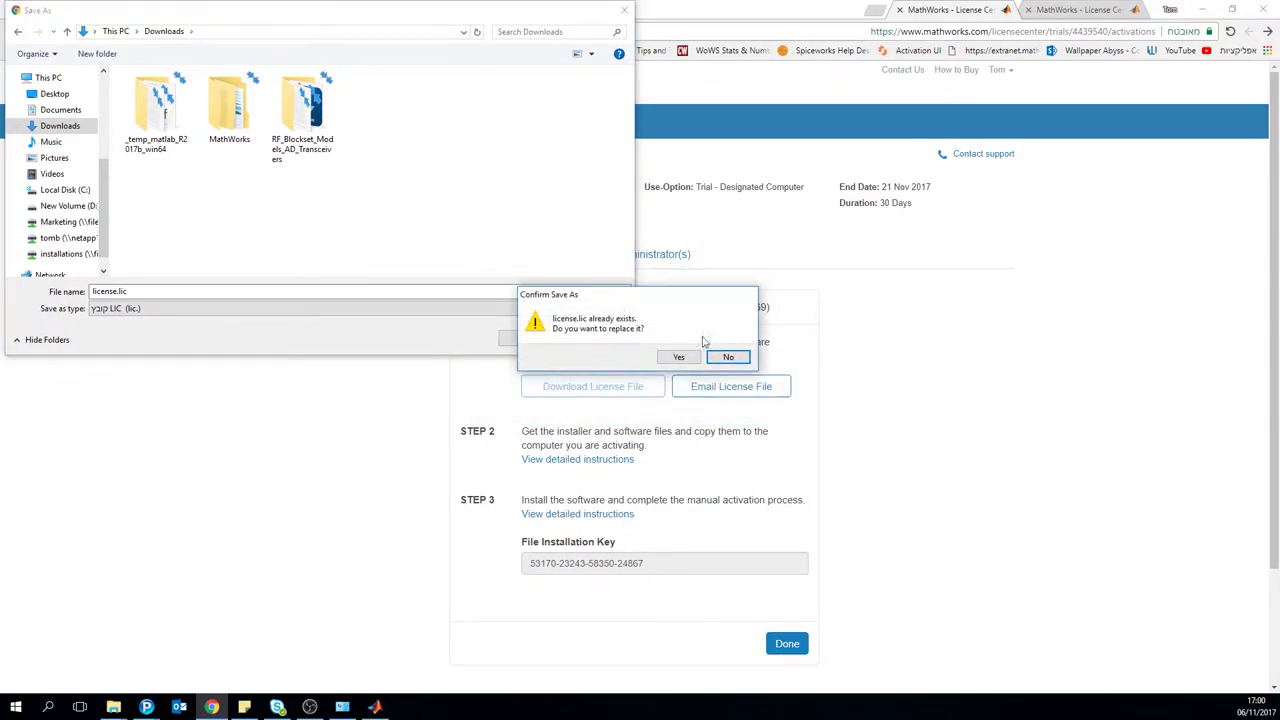
{"action": "left_click", "coordinate": [728, 357]}
{"action": "left_click", "coordinate": [527, 339]}
{"action": "left_click", "coordinate": [679, 357]}
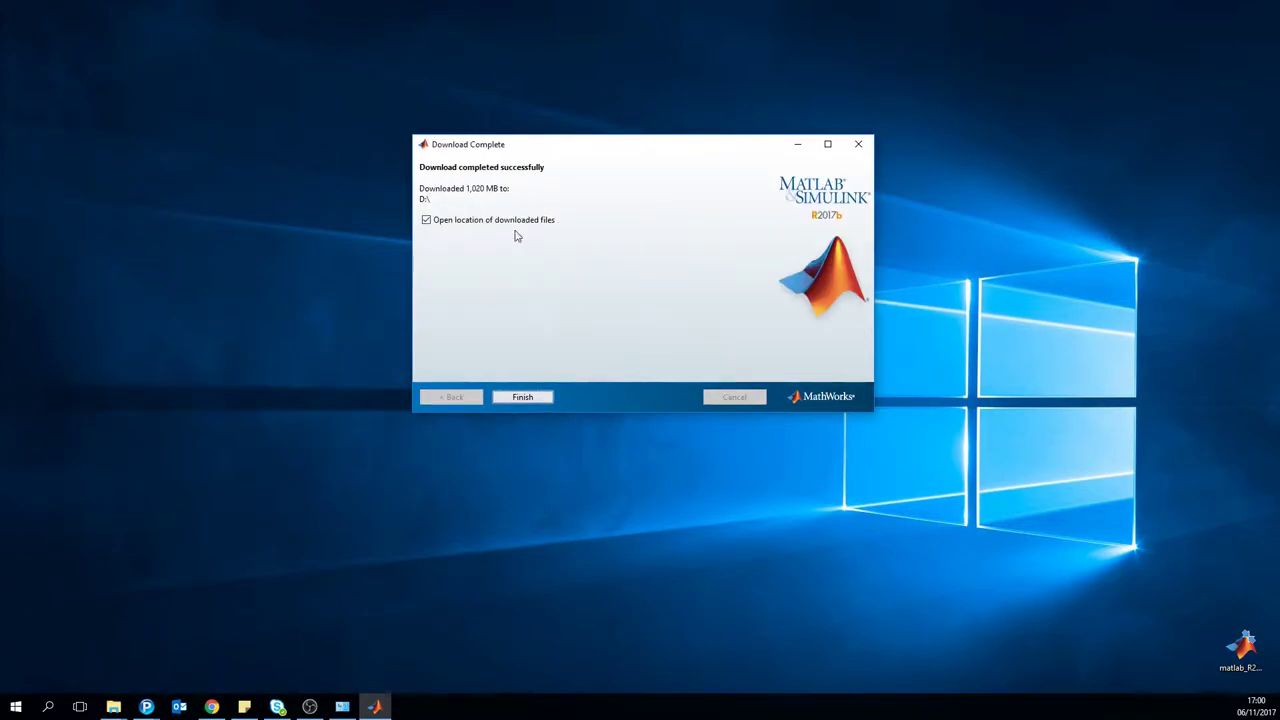
Step: Dismiss Download Complete, close Network and Sharing Center, and select setup.exe on New Volume (D:)
{"action": "left_click", "coordinate": [523, 396]}
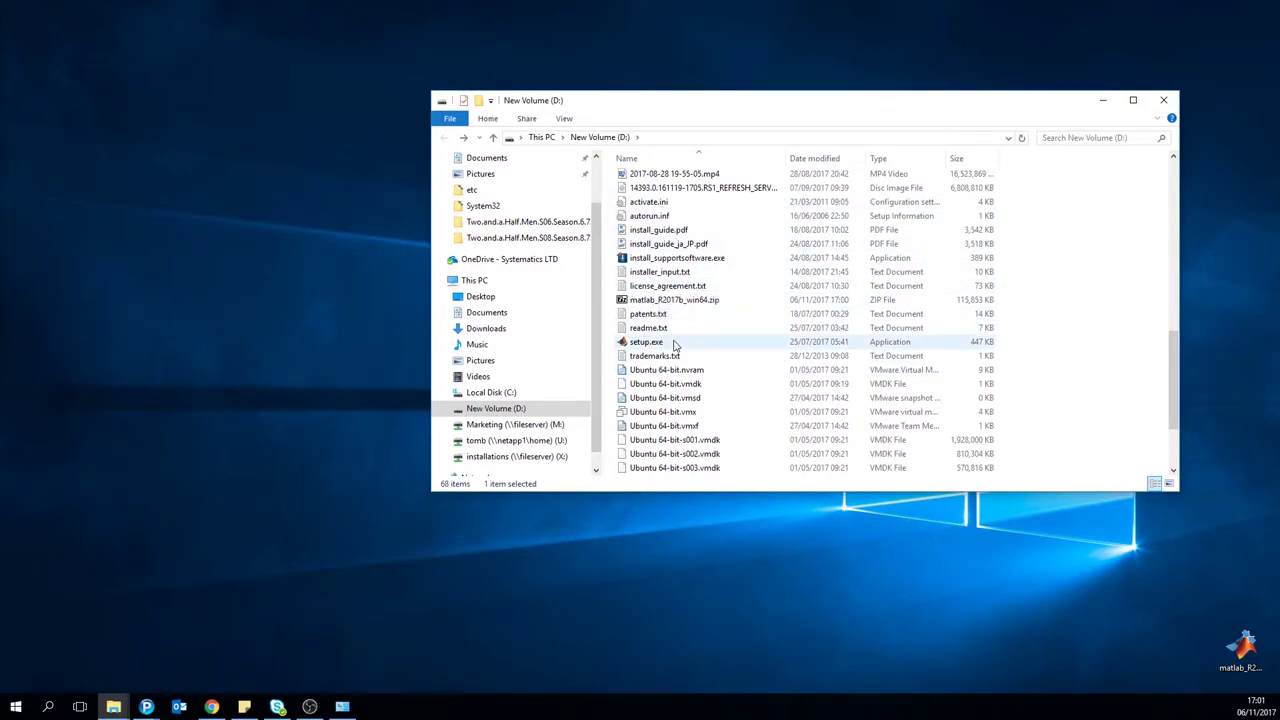
{"action": "scroll", "coordinate": [676, 342], "scroll_direction": "down", "scroll_amount": 1}
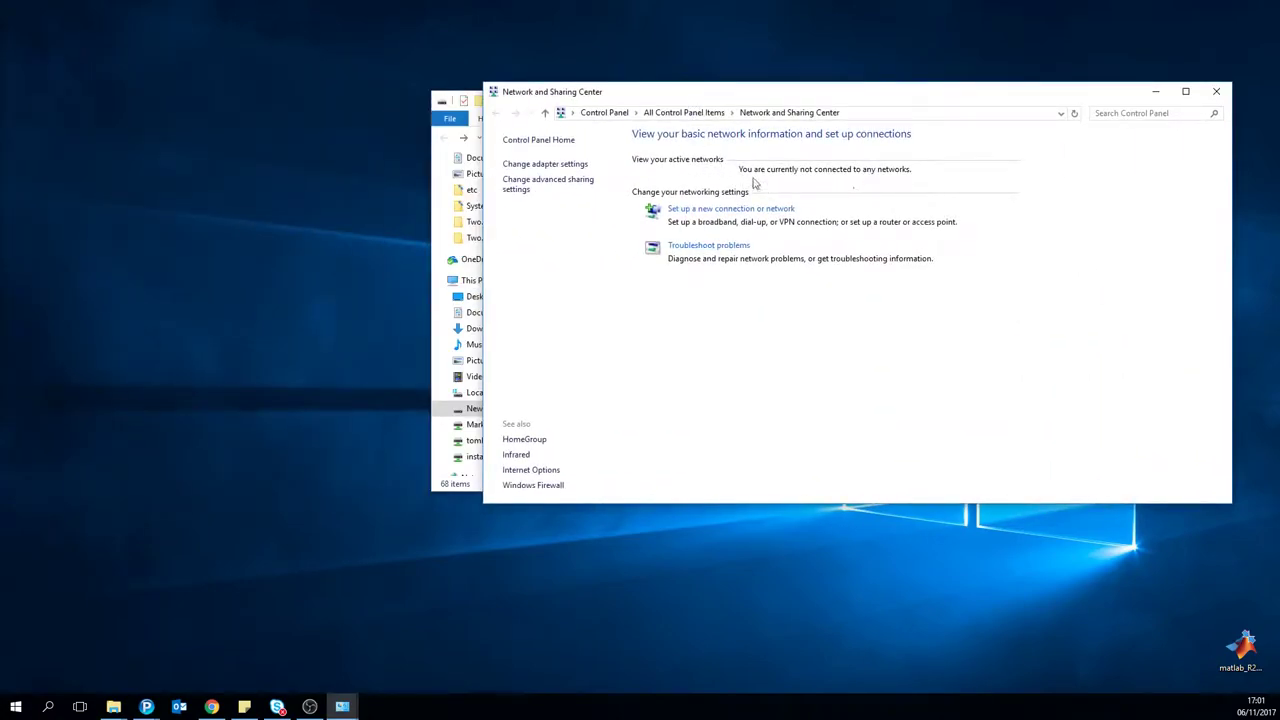
{"action": "left_click", "coordinate": [1216, 91]}
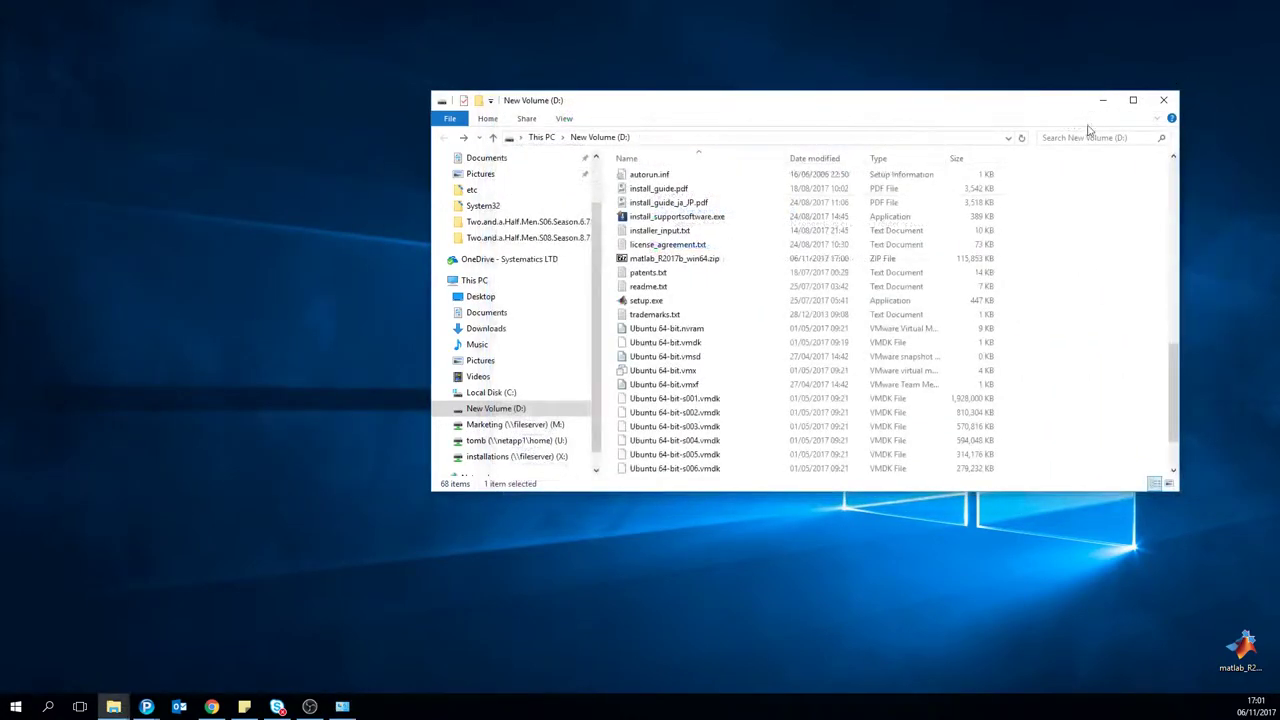
{"action": "left_click", "coordinate": [838, 305]}
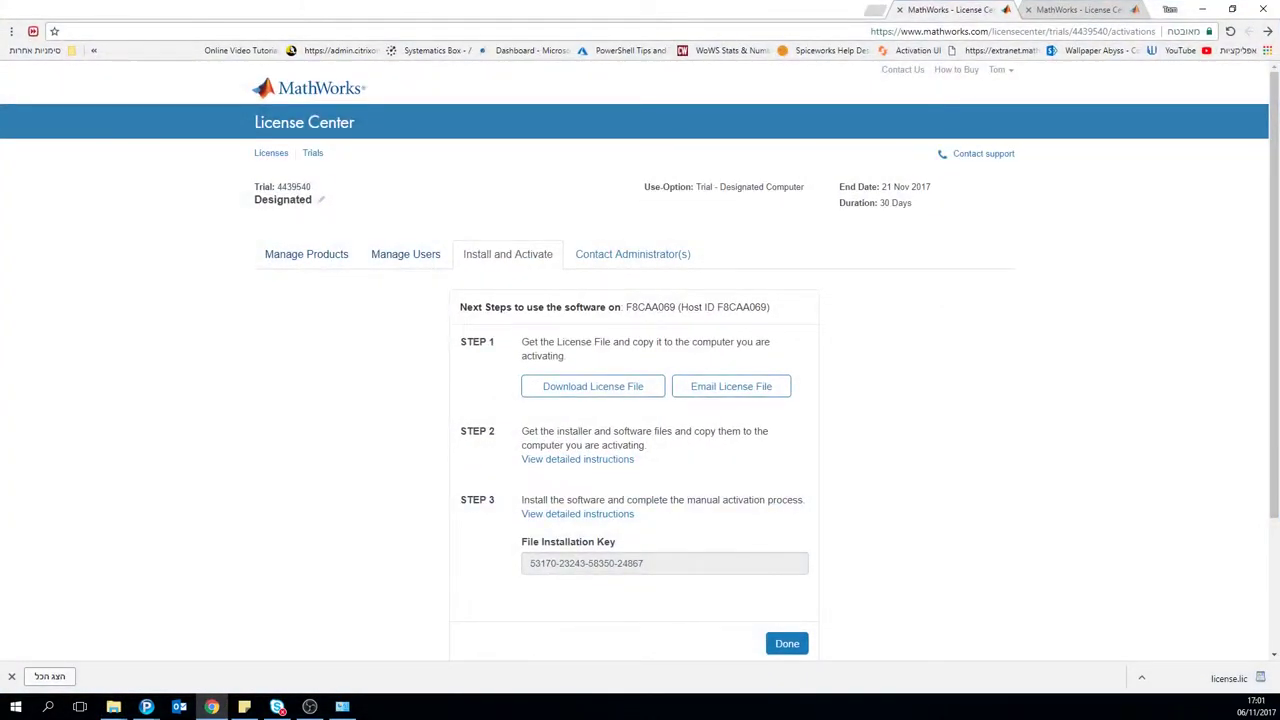
Step: Open the Advanced Options for the trial's activation in License Center
{"action": "left_click", "coordinate": [288, 257]}
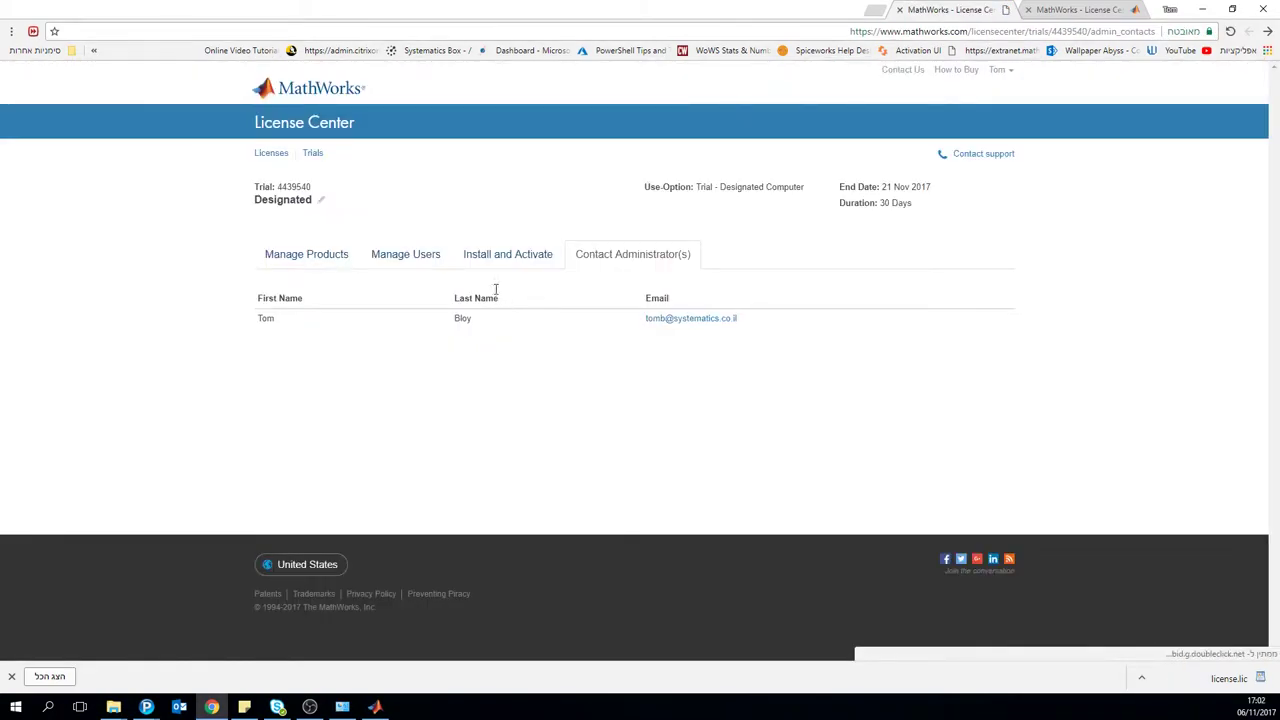
{"action": "left_click", "coordinate": [491, 258]}
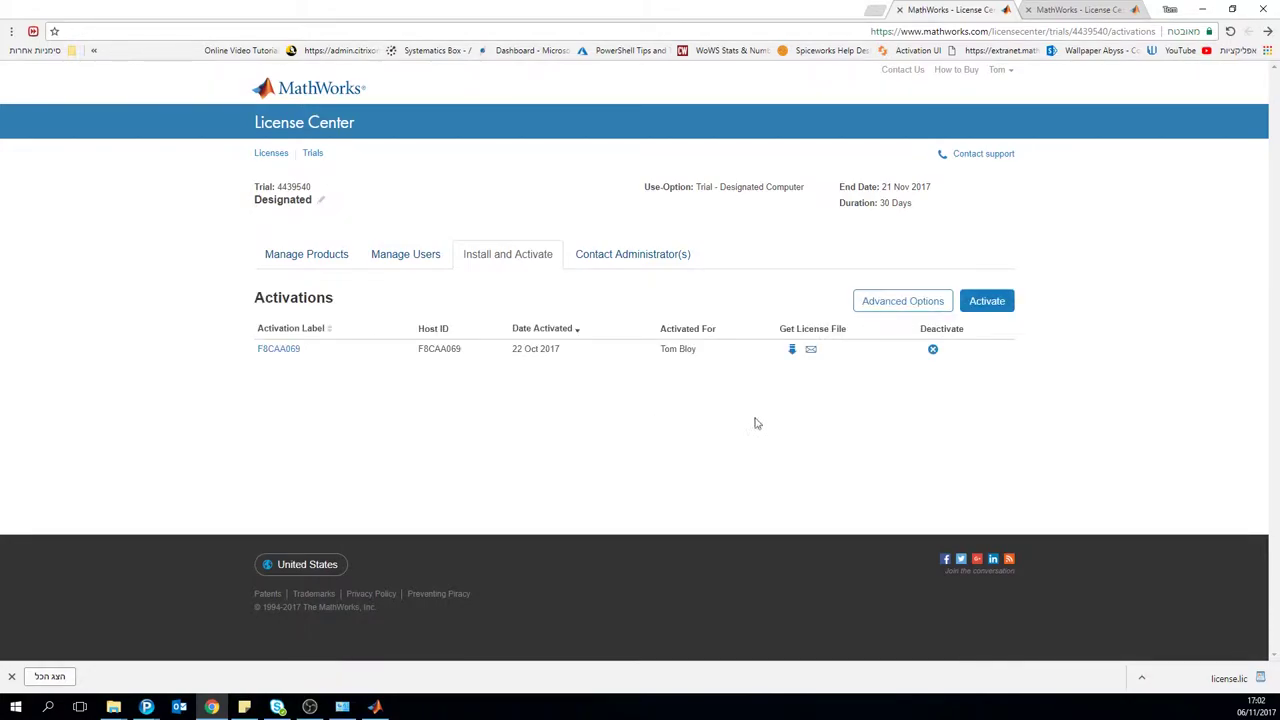
{"action": "left_click", "coordinate": [936, 309]}
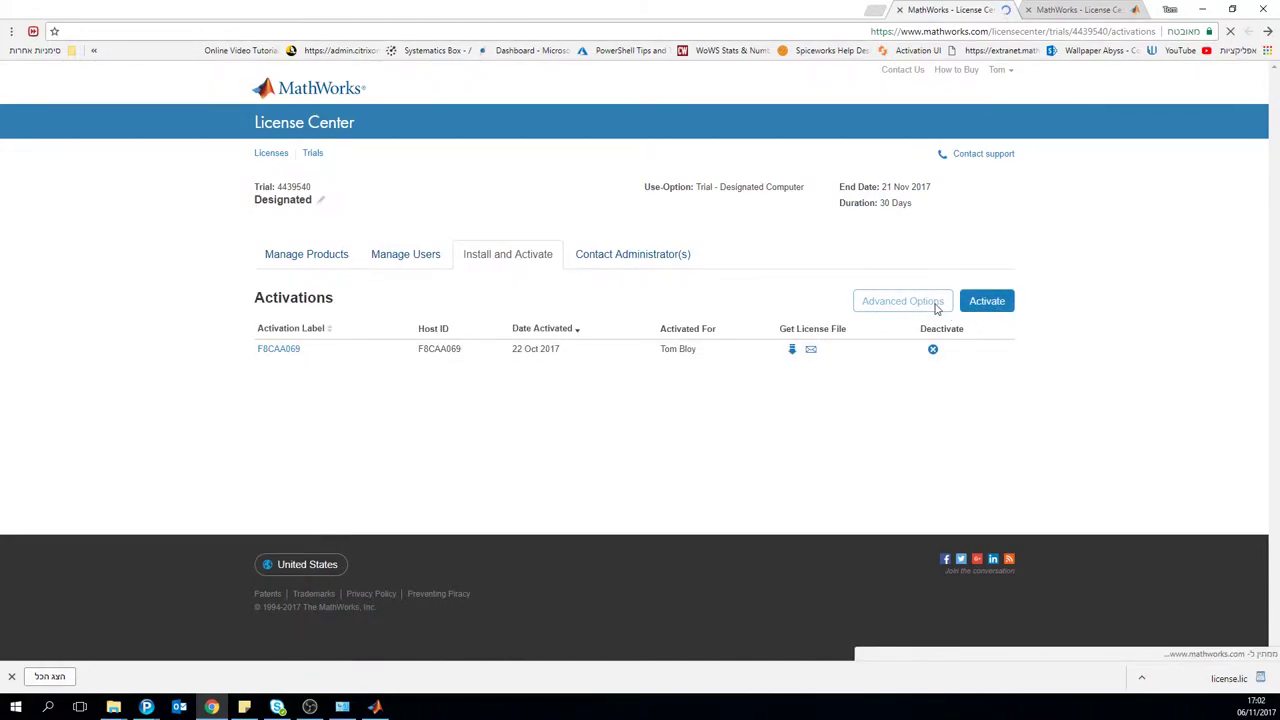
Step: Select the R2017b File Installation Key and shrink the browser to reveal the installer
{"action": "scroll", "coordinate": [677, 412], "scroll_direction": "down", "scroll_amount": 3}
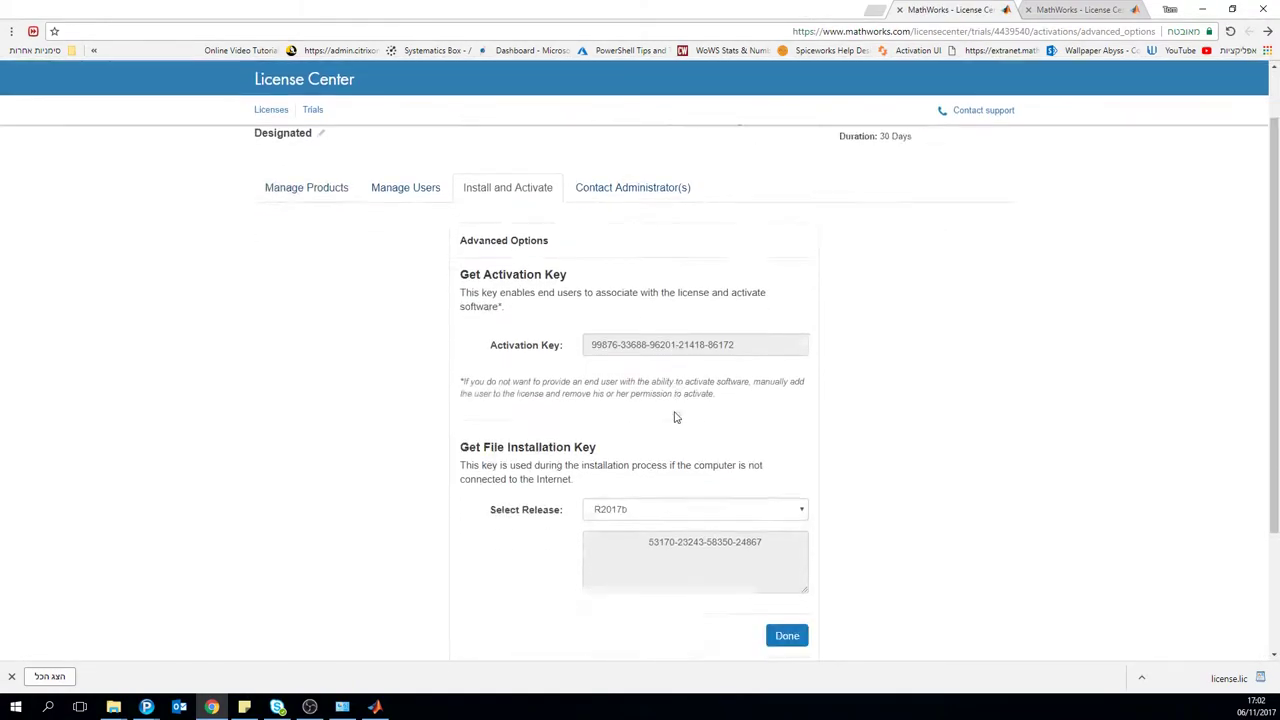
{"action": "triple_click", "coordinate": [626, 372]}
{"action": "left_click", "coordinate": [654, 374]}
{"action": "triple_click", "coordinate": [654, 374]}
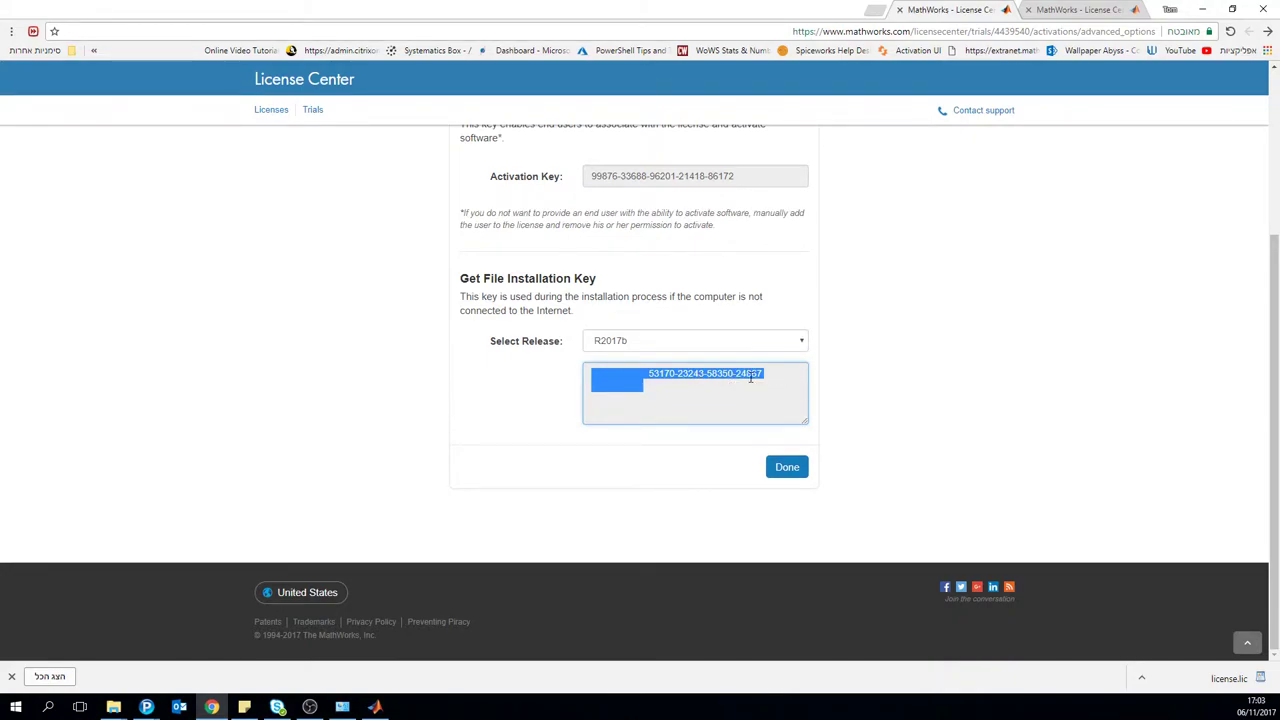
{"action": "left_click", "coordinate": [750, 377]}
{"action": "left_click_drag", "start_coordinate": [507, 6], "coordinate": [533, 451]}
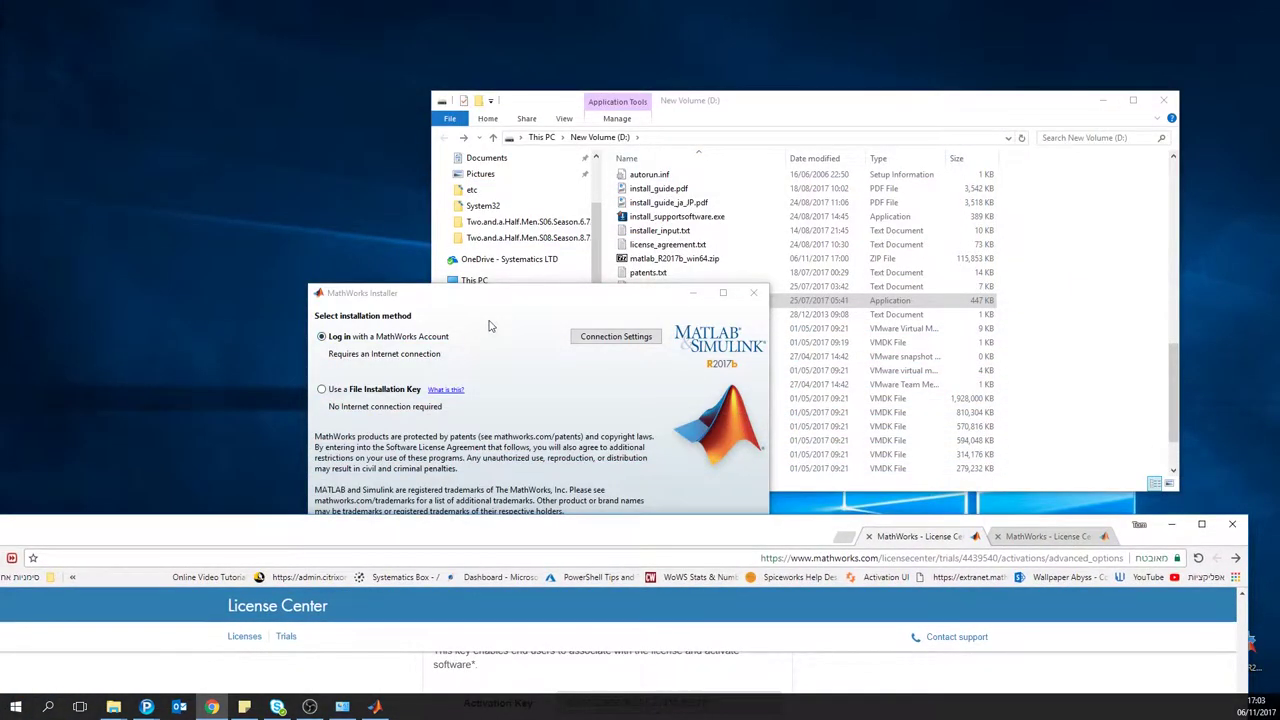
Step: Move the browser back up and select the File Installation Key text
{"action": "left_click", "coordinate": [488, 328]}
{"action": "left_click_drag", "start_coordinate": [490, 538], "coordinate": [486, 203]}
{"action": "left_click", "coordinate": [695, 588]}
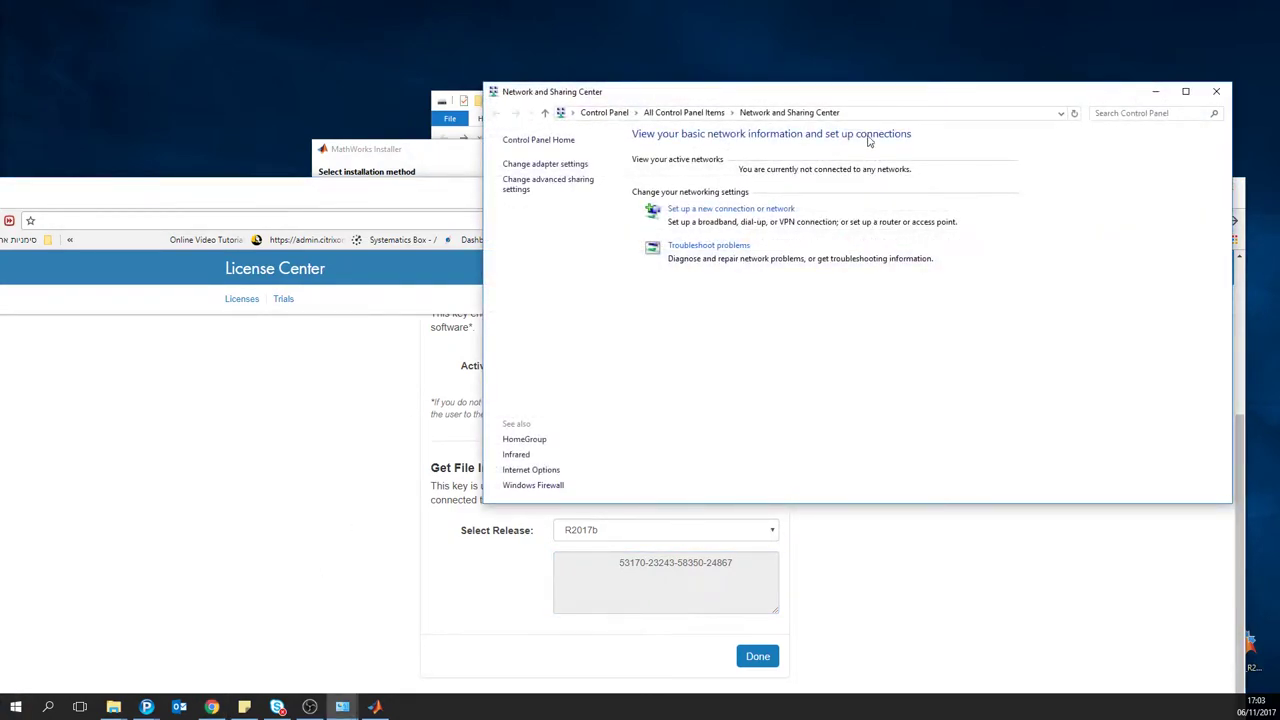
{"action": "left_click", "coordinate": [1216, 91]}
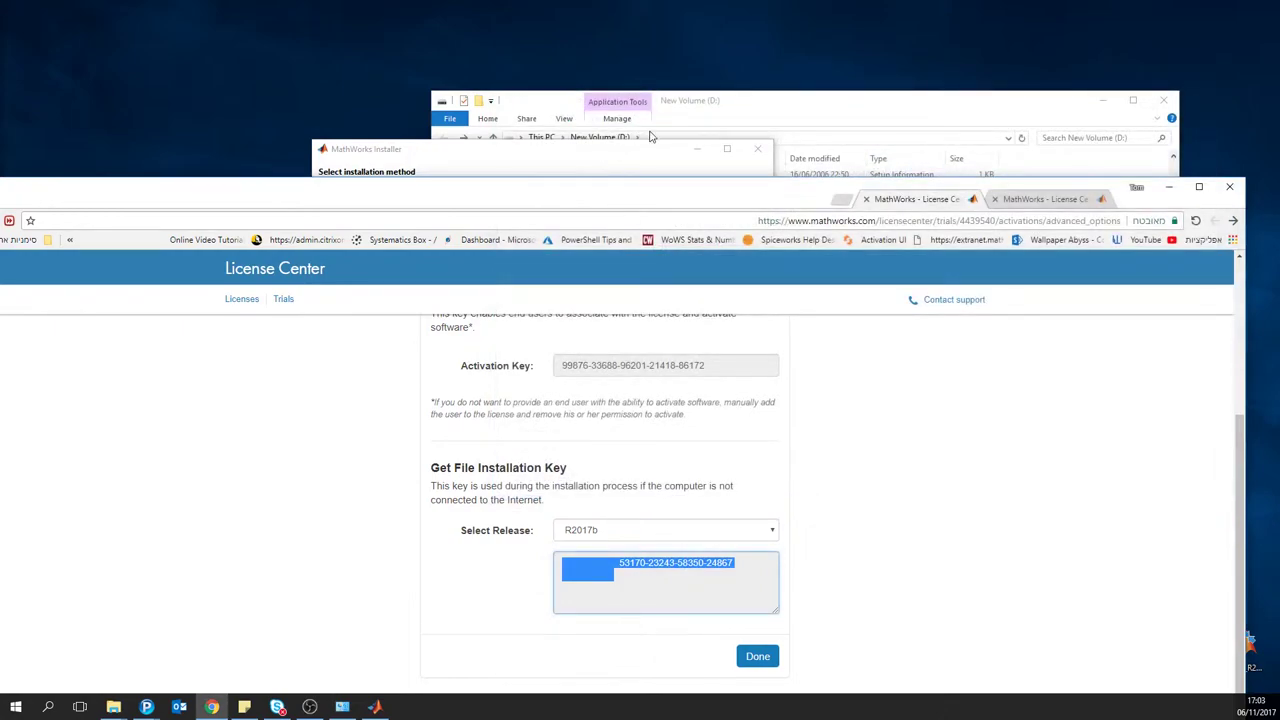
{"action": "triple_click", "coordinate": [686, 563]}
{"action": "left_click", "coordinate": [741, 567]}
{"action": "left_click_drag", "start_coordinate": [730, 563], "coordinate": [732, 566]}
{"action": "left_click", "coordinate": [619, 565]}
Step: Choose 'Use a File Installation Key' and accept the license agreement
{"action": "left_click", "coordinate": [433, 155]}
{"action": "left_click", "coordinate": [398, 246]}
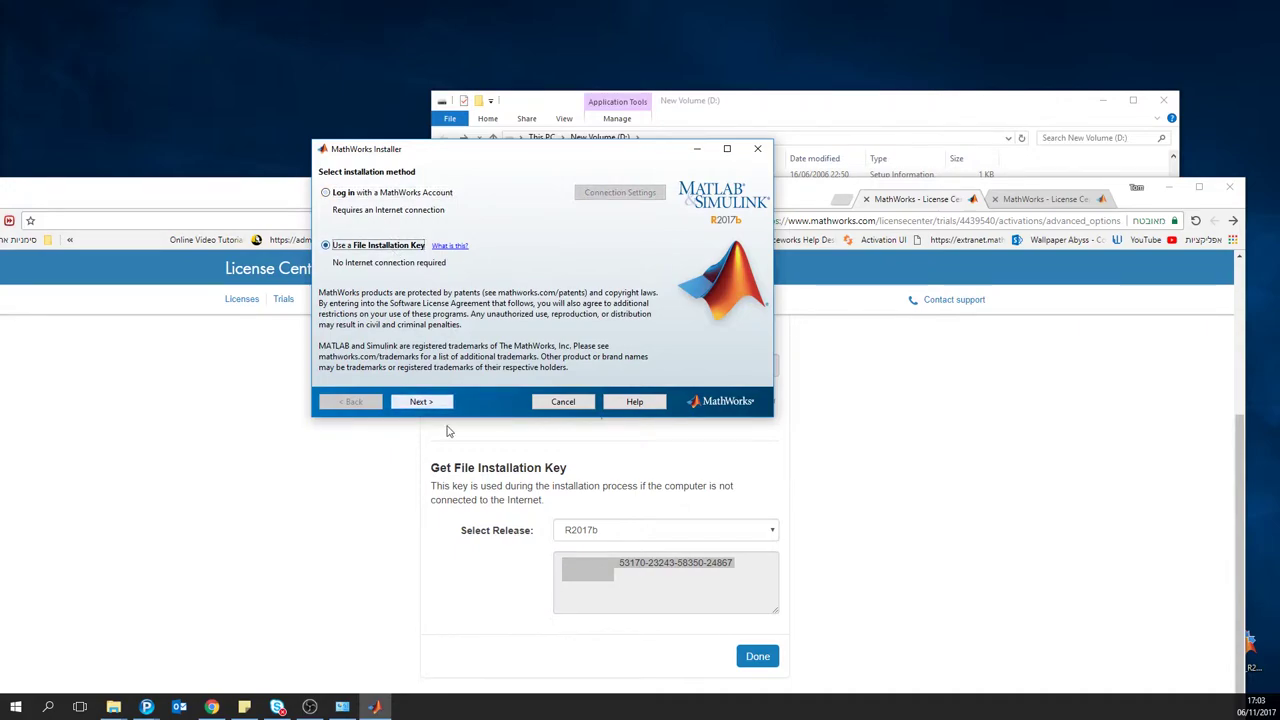
{"action": "left_click", "coordinate": [423, 402]}
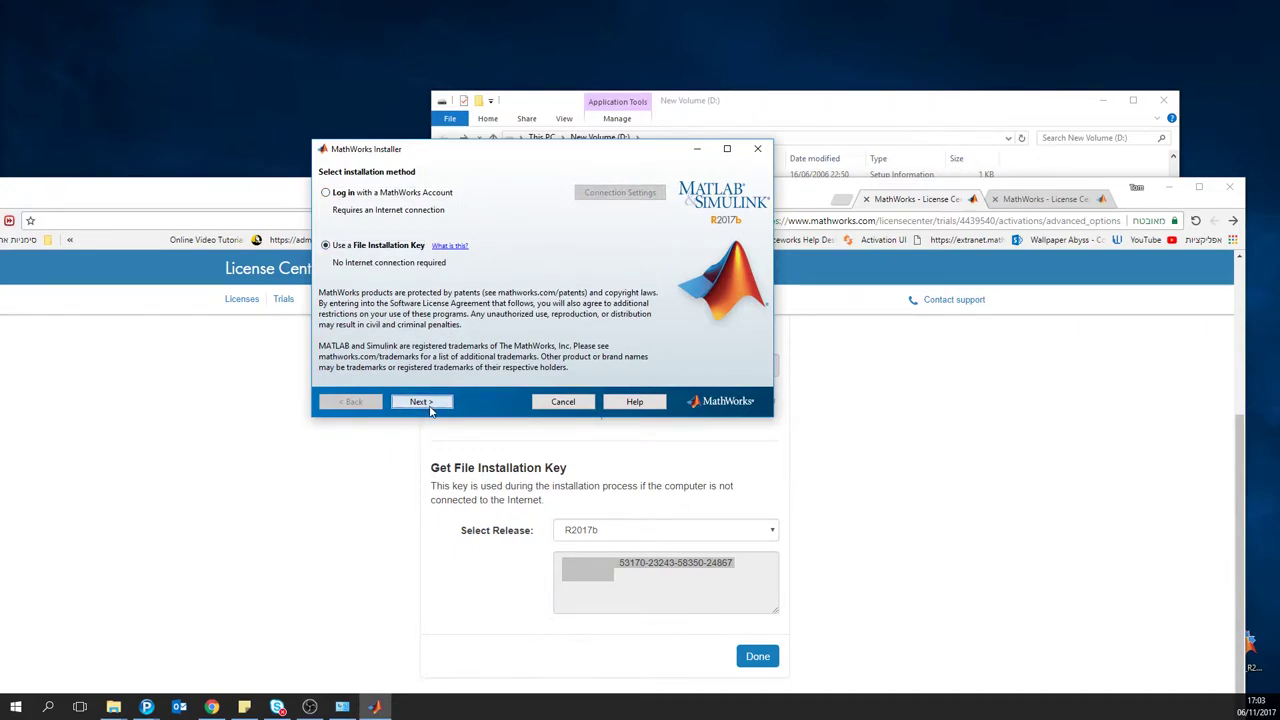
{"action": "left_click", "coordinate": [538, 374]}
{"action": "left_click", "coordinate": [447, 402]}
Step: Paste the file installation key, keep C:\Program Files\MATLAB\R2017b, and accept the low-space warning
{"action": "left_click", "coordinate": [404, 213]}
{"action": "key", "text": "ctrl+v"}
{"action": "left_click", "coordinate": [421, 402]}
{"action": "left_click", "coordinate": [441, 403]}
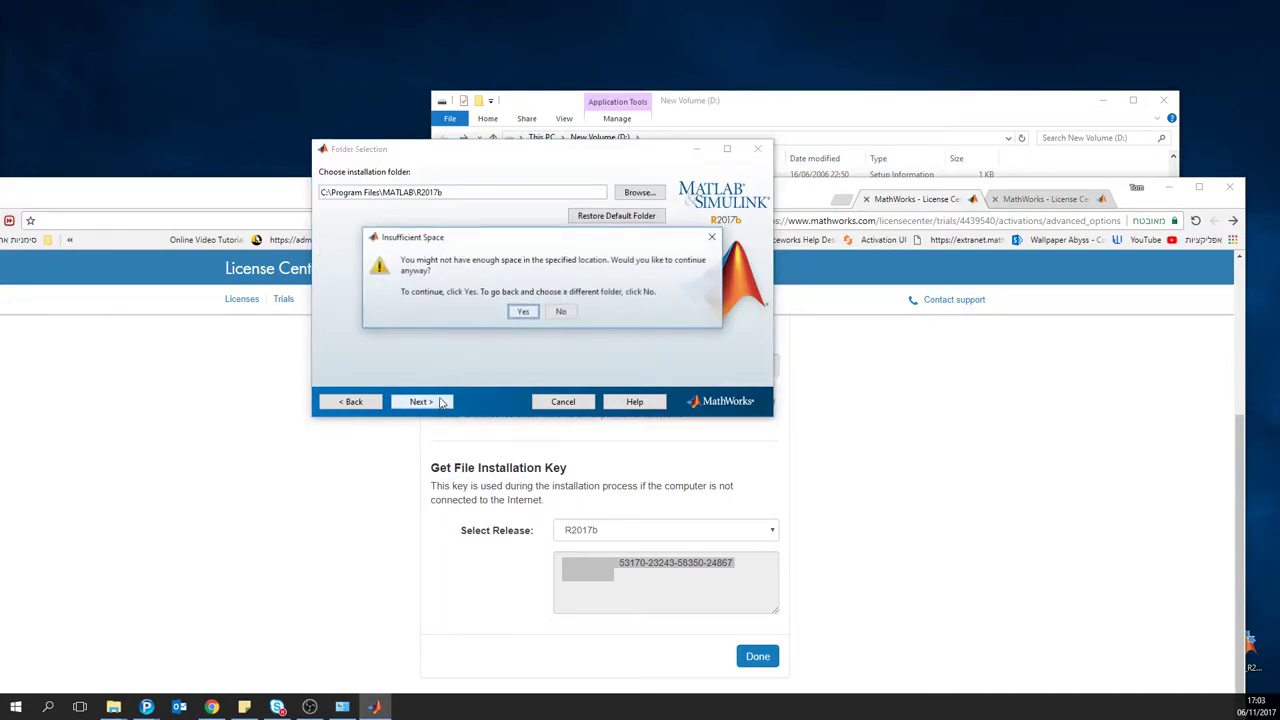
{"action": "left_click", "coordinate": [522, 311]}
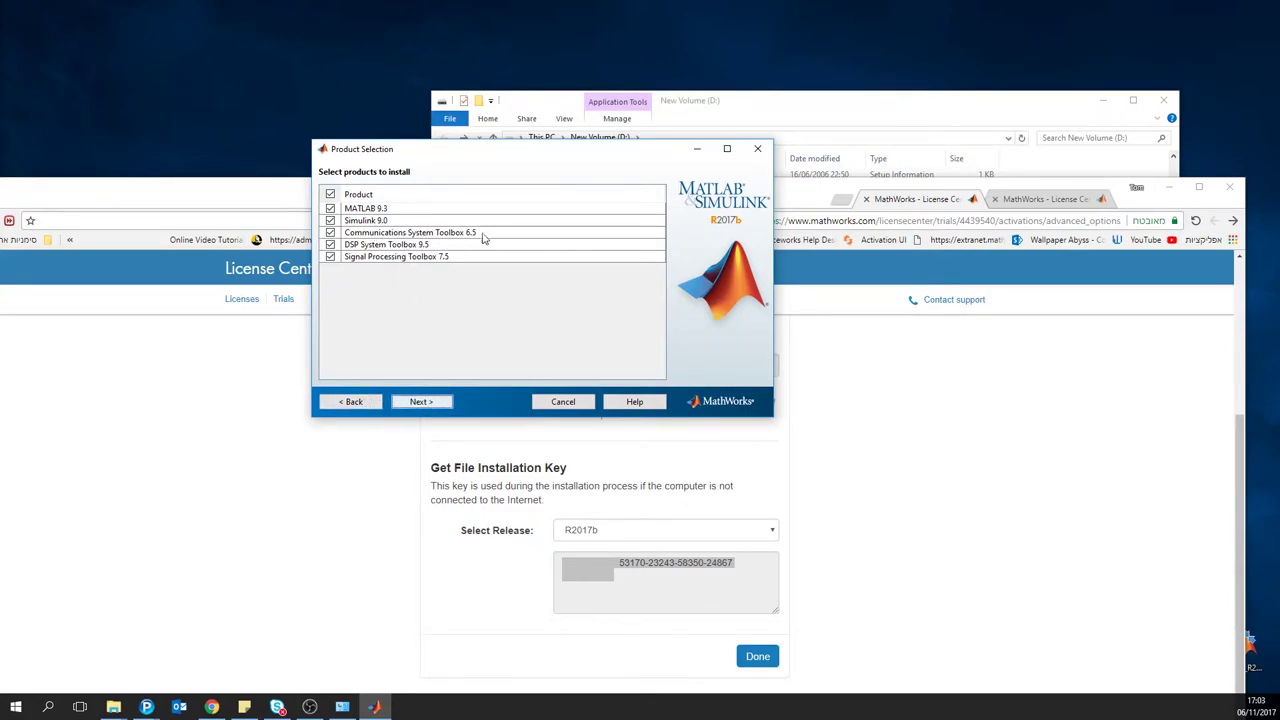
Step: Deselect Simulink, Communications System, DSP System and Signal Processing toolboxes, leaving only MATLAB 9.3
{"action": "left_click", "coordinate": [880, 103]}
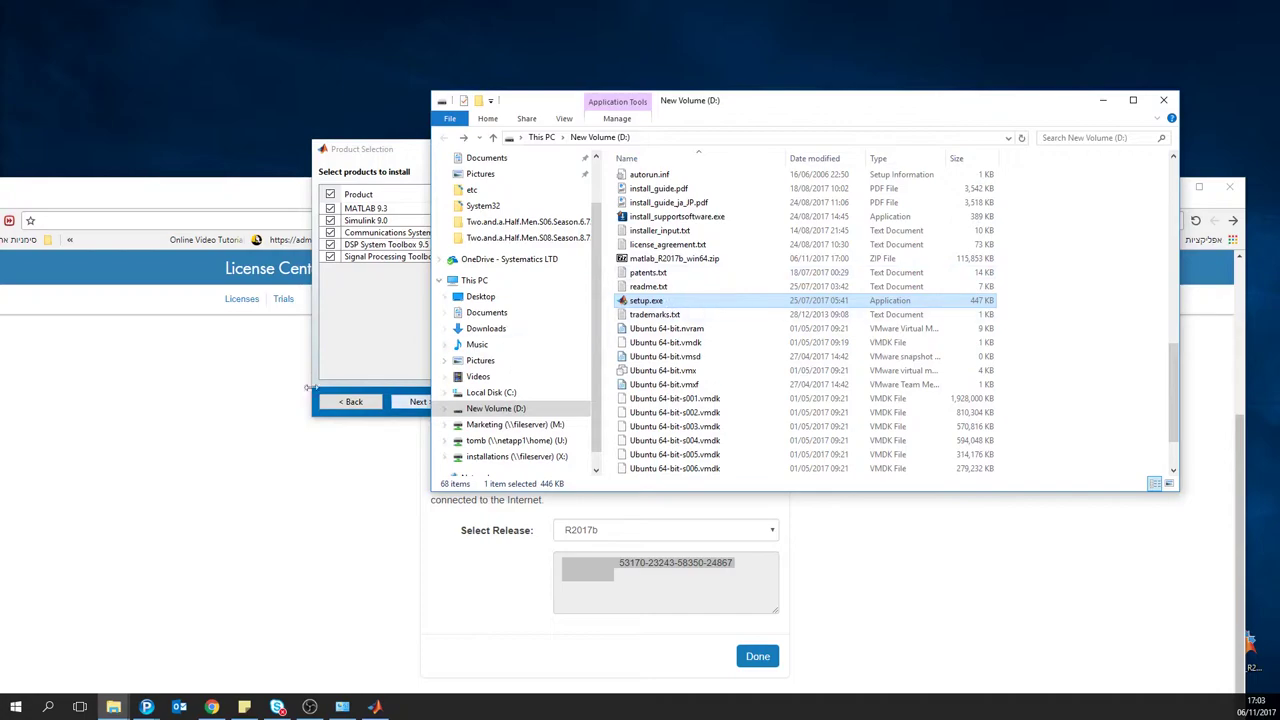
{"action": "left_click", "coordinate": [353, 369]}
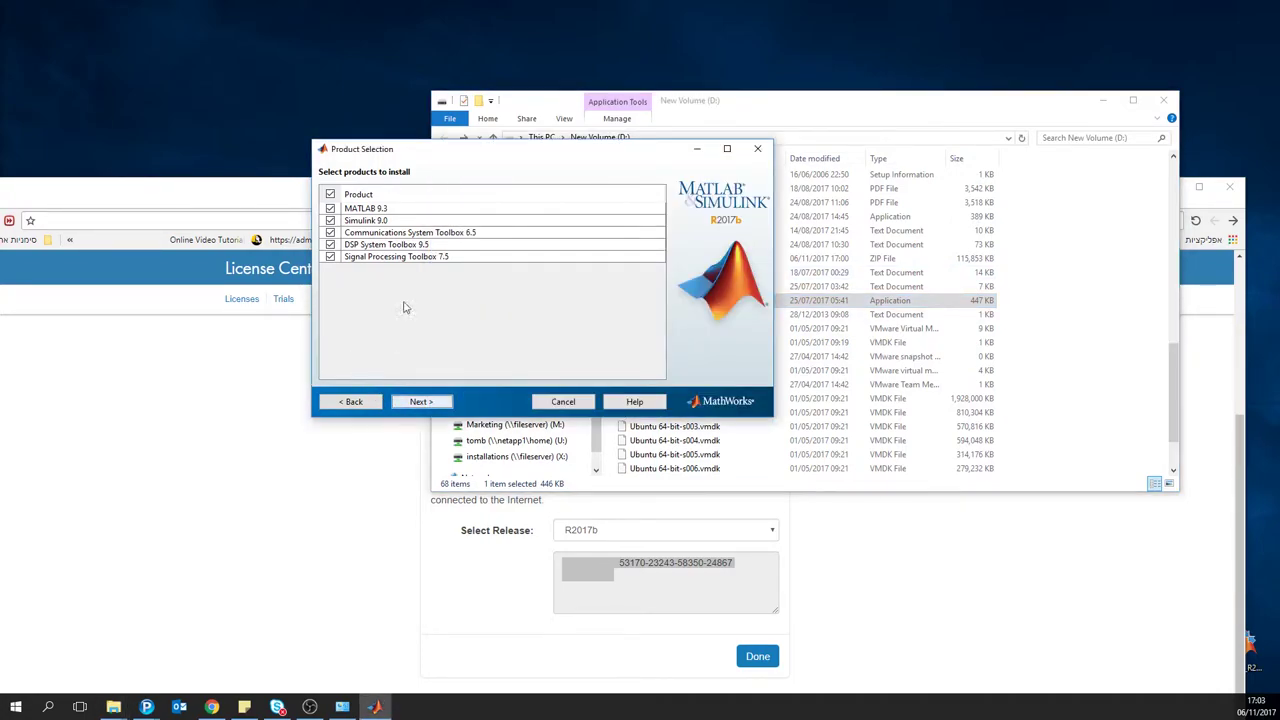
{"action": "left_click", "coordinate": [330, 220]}
{"action": "left_click", "coordinate": [330, 232]}
{"action": "left_click", "coordinate": [330, 244]}
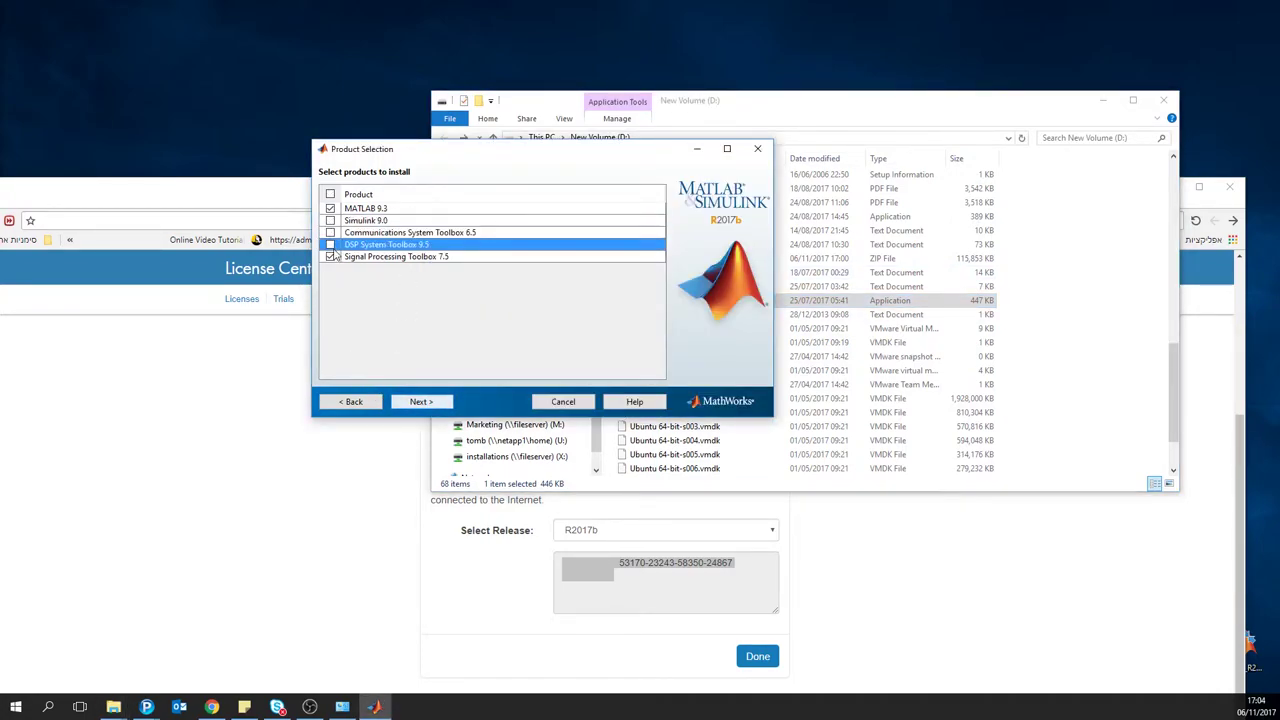
{"action": "left_click", "coordinate": [331, 256]}
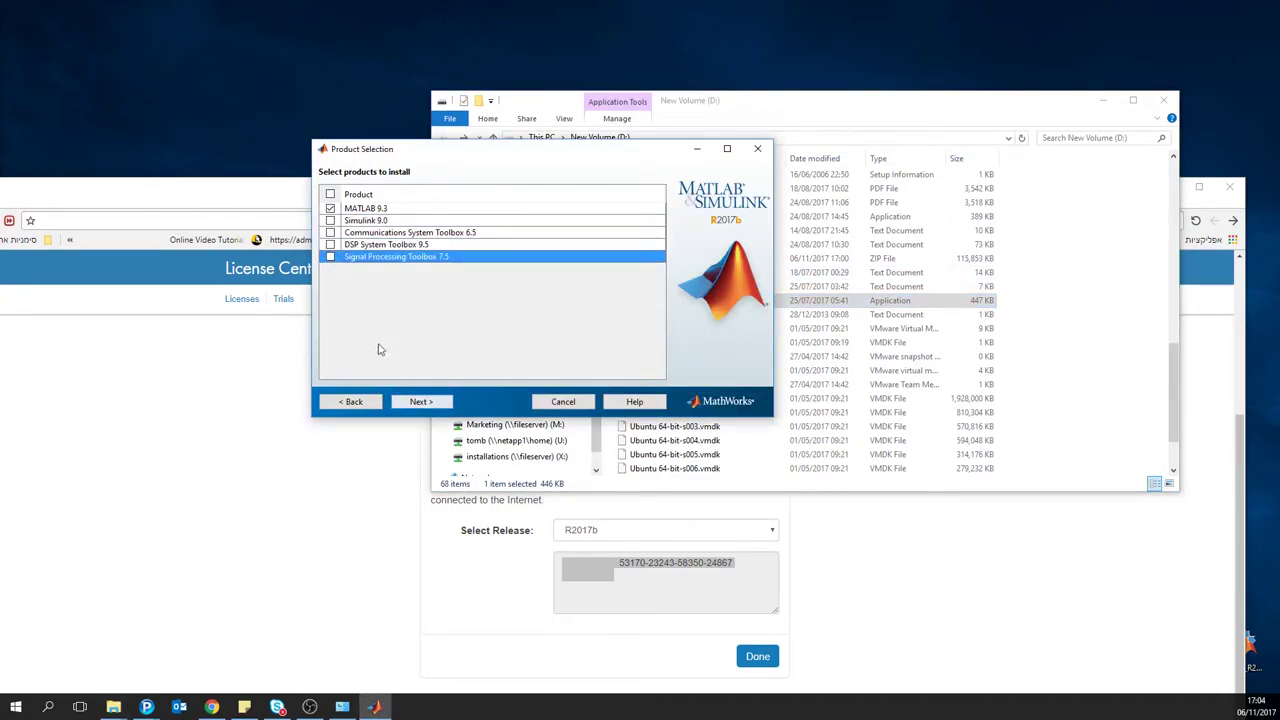
Step: Confirm the product and installation options and start installing MATLAB 9.3
{"action": "left_click", "coordinate": [420, 401]}
{"action": "left_click", "coordinate": [420, 401]}
{"action": "left_click", "coordinate": [421, 401]}
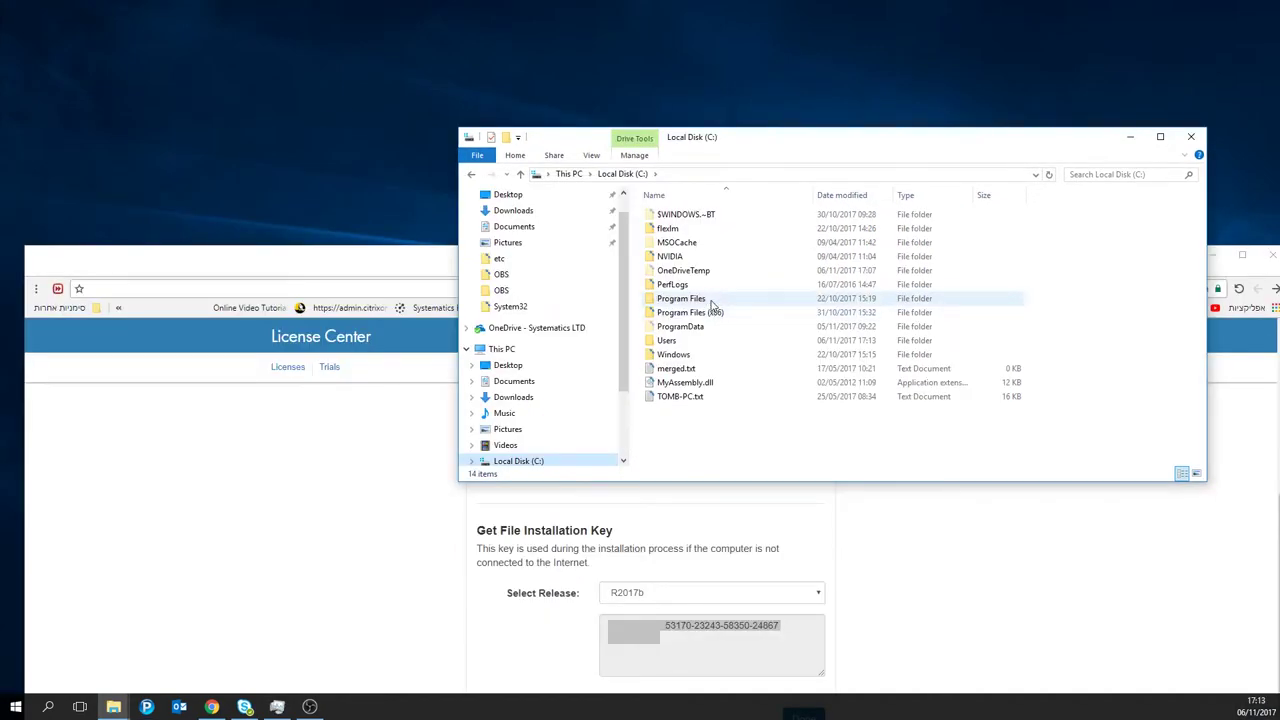
Step: Navigate to C:\Program Files\MATLAB\R2017b\licenses in File Explorer
{"action": "double_click", "coordinate": [712, 301]}
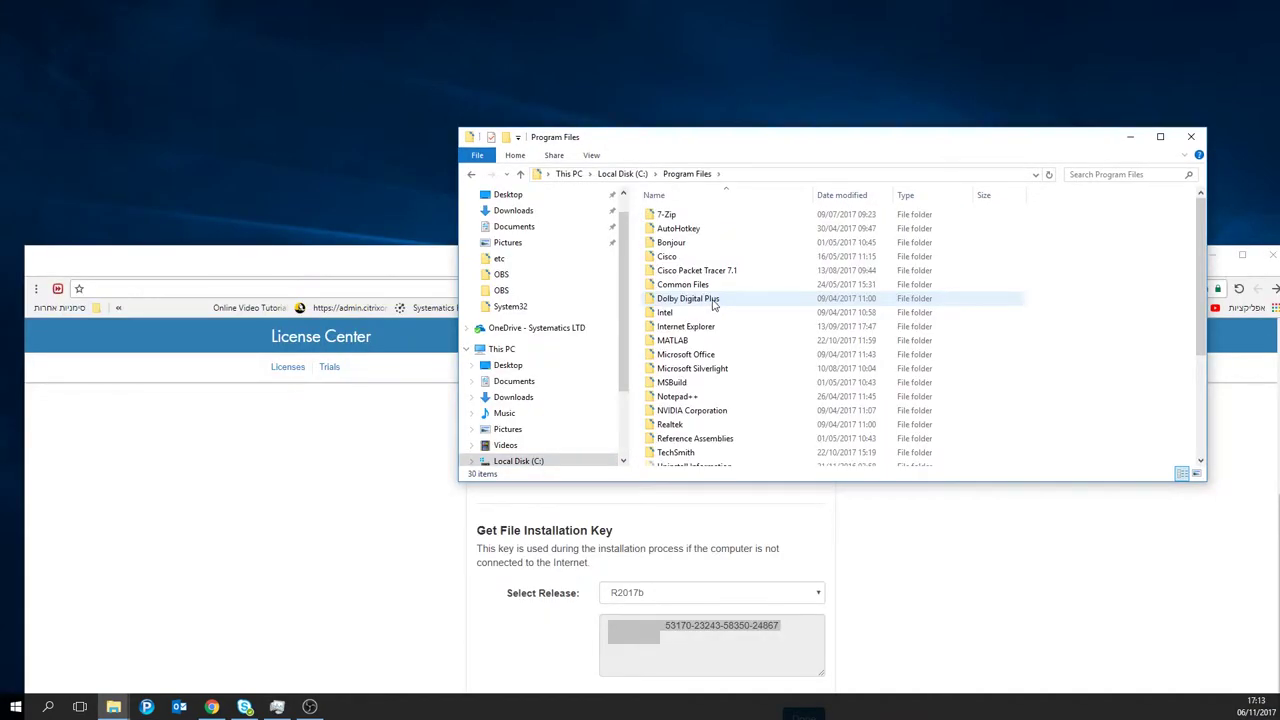
{"action": "double_click", "coordinate": [716, 342]}
{"action": "double_click", "coordinate": [678, 222]}
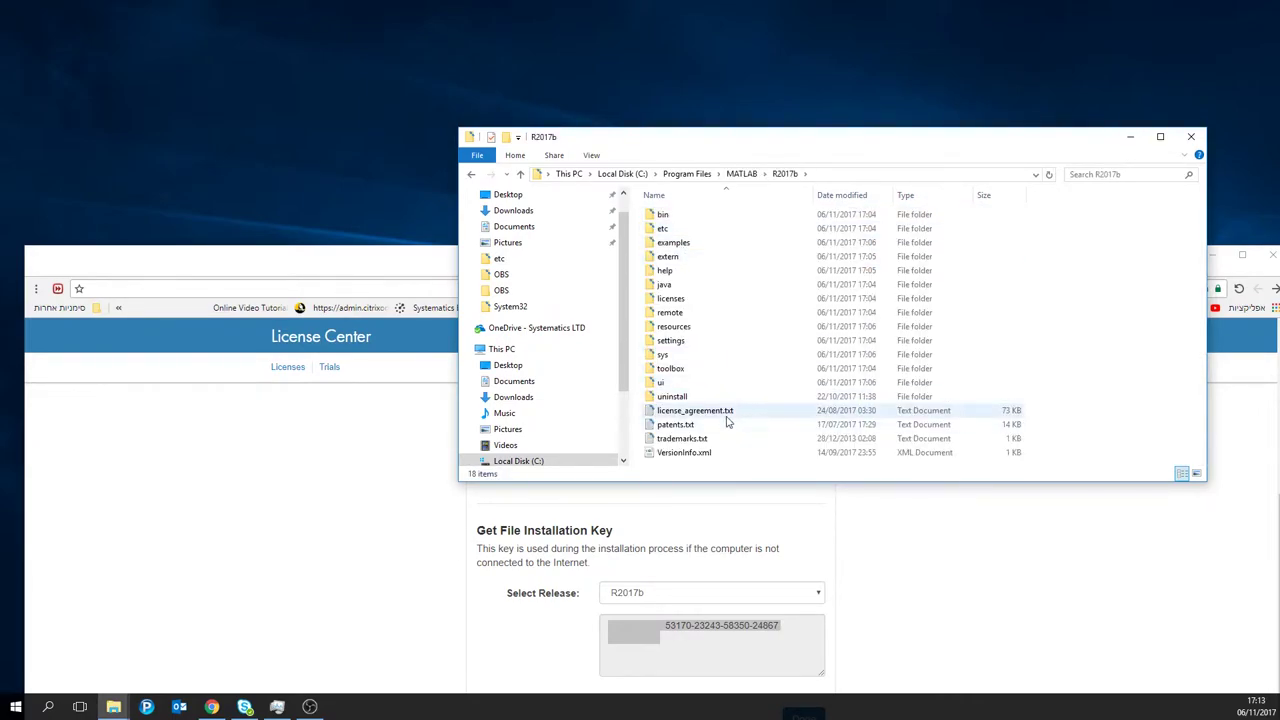
{"action": "double_click", "coordinate": [688, 300]}
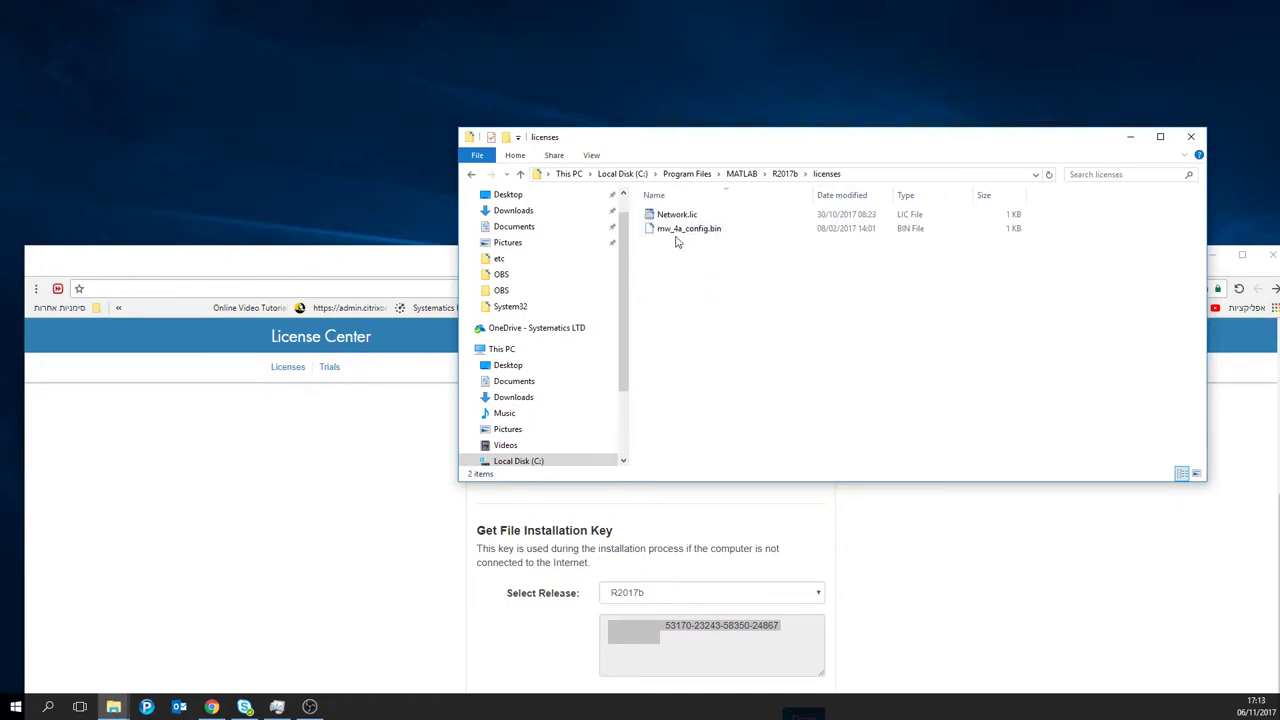
Step: Delete Network.lic and mw_4a_config.bin from the licenses folder
{"action": "left_click", "coordinate": [678, 216]}
{"action": "left_click", "coordinate": [731, 282]}
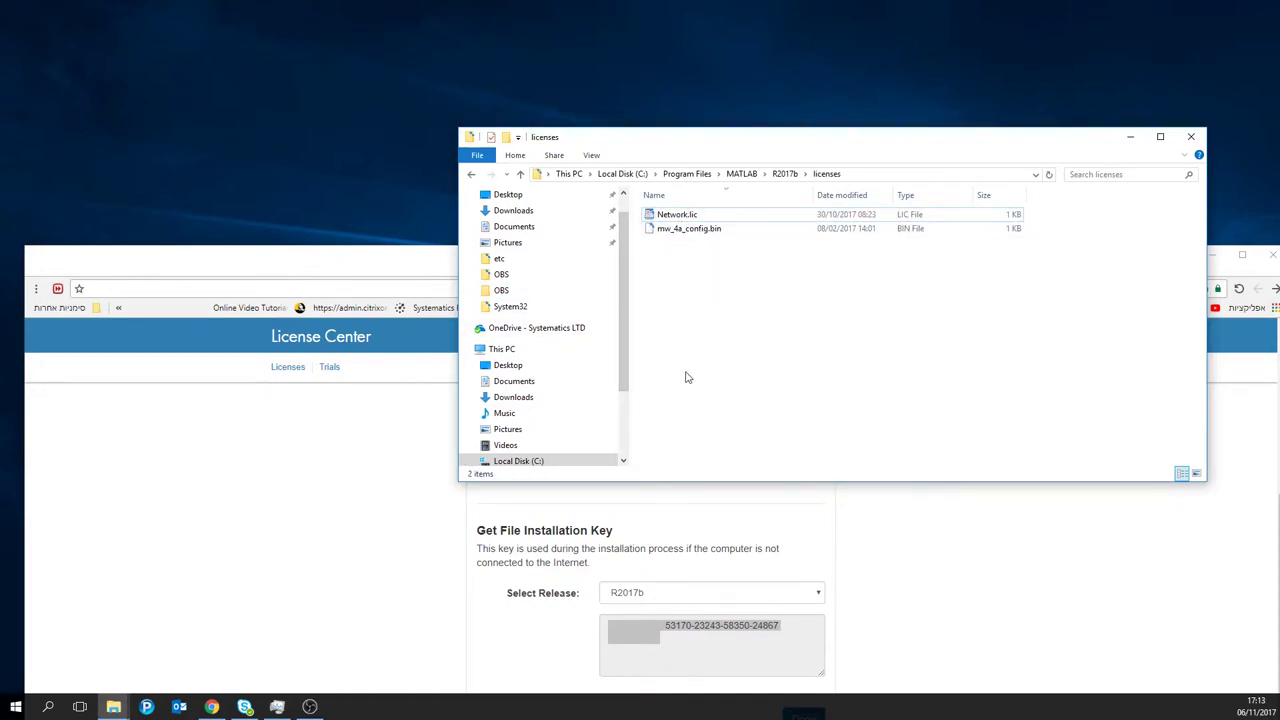
{"action": "left_click_drag", "start_coordinate": [700, 370], "coordinate": [680, 174]}
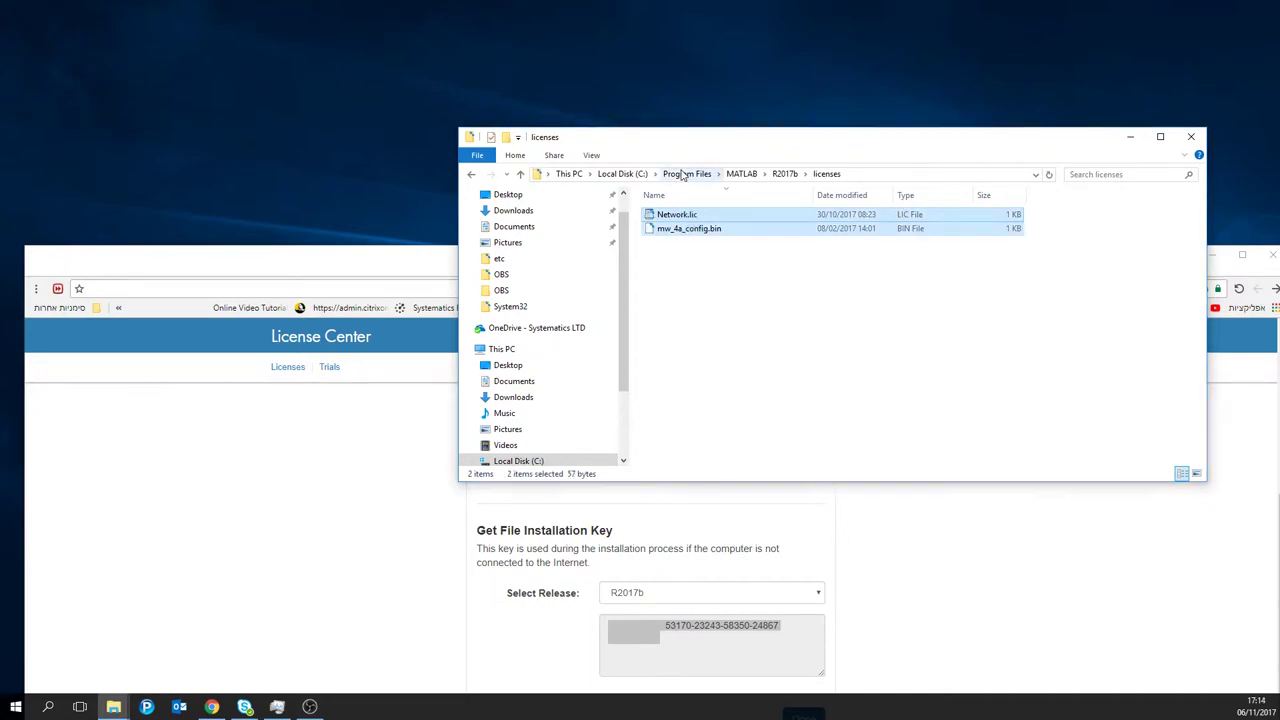
{"action": "key", "text": "Delete"}
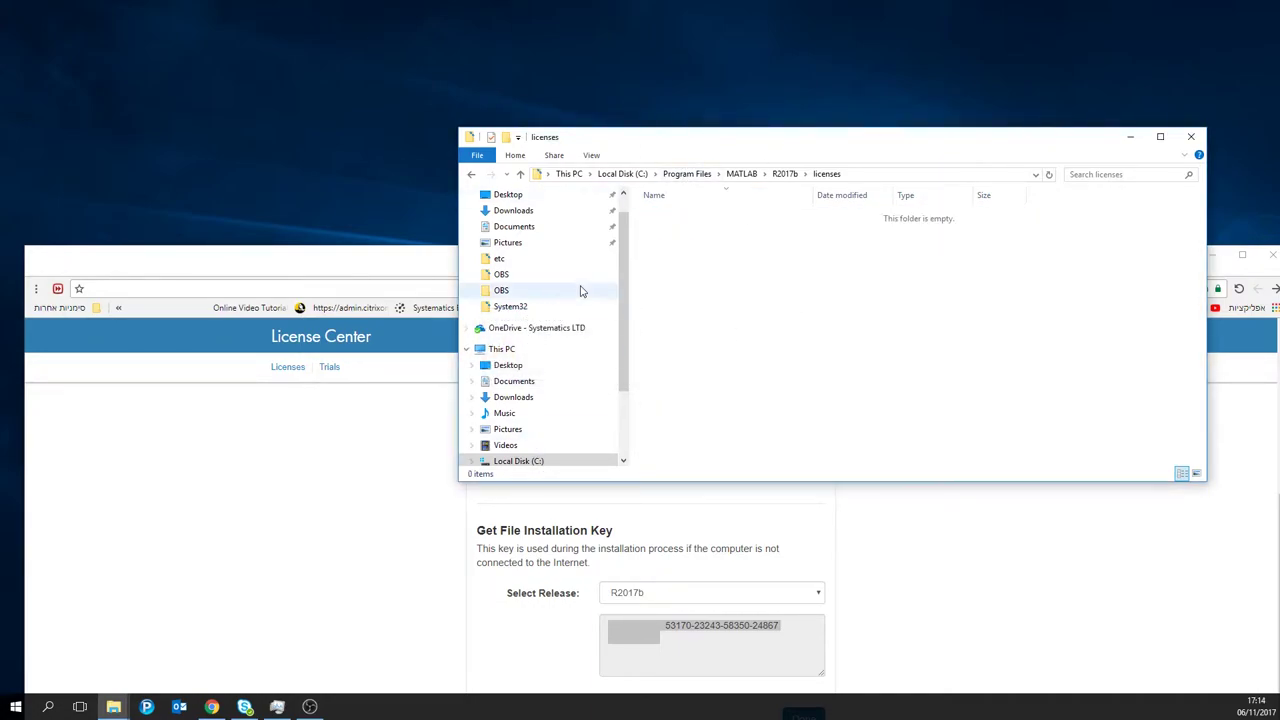
{"action": "mouse_move", "coordinate": [212, 707]}
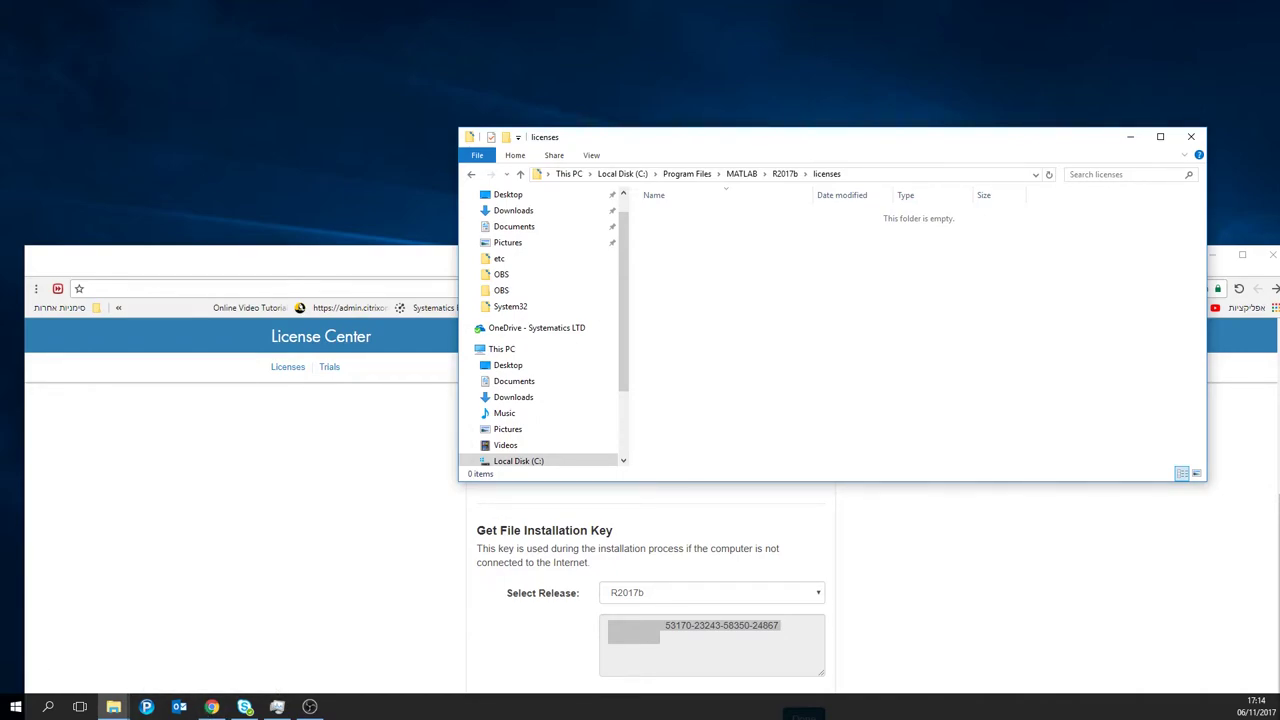
Step: Show the downloaded license.lic in its Downloads folder and close Chrome
{"action": "left_click", "coordinate": [1019, 560]}
{"action": "key", "text": "ctrl+j"}
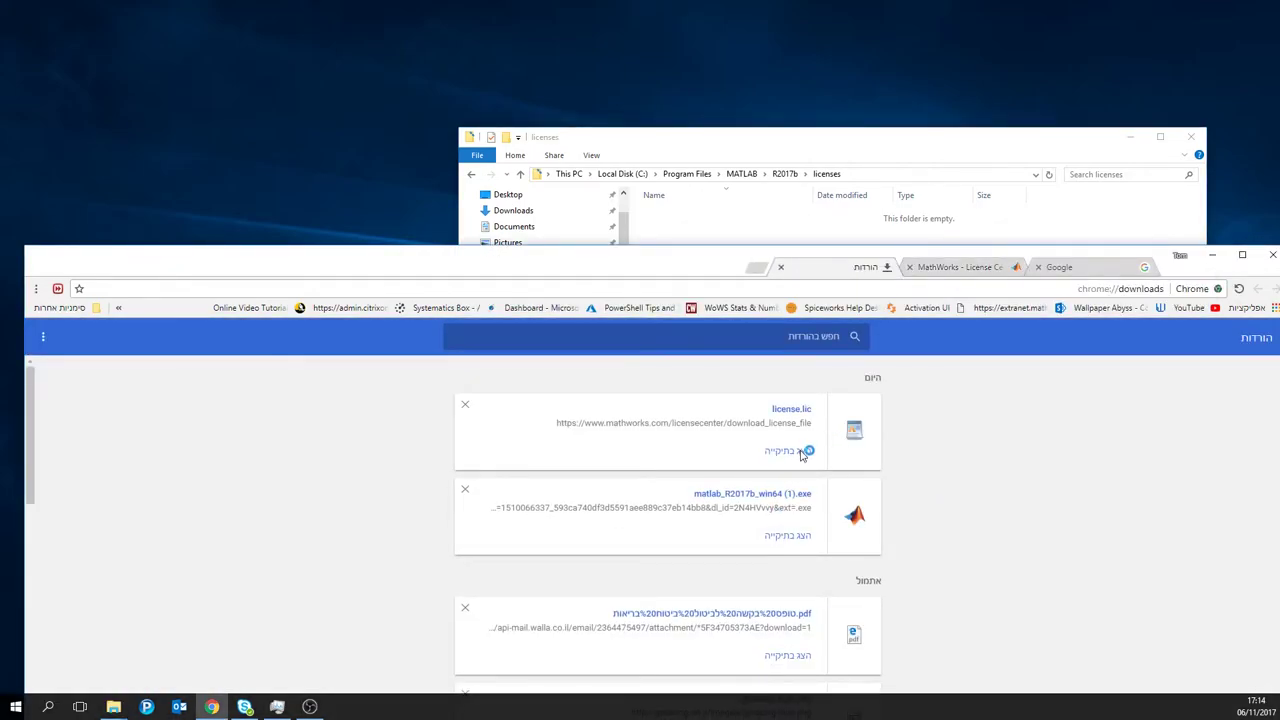
{"action": "left_click", "coordinate": [789, 459]}
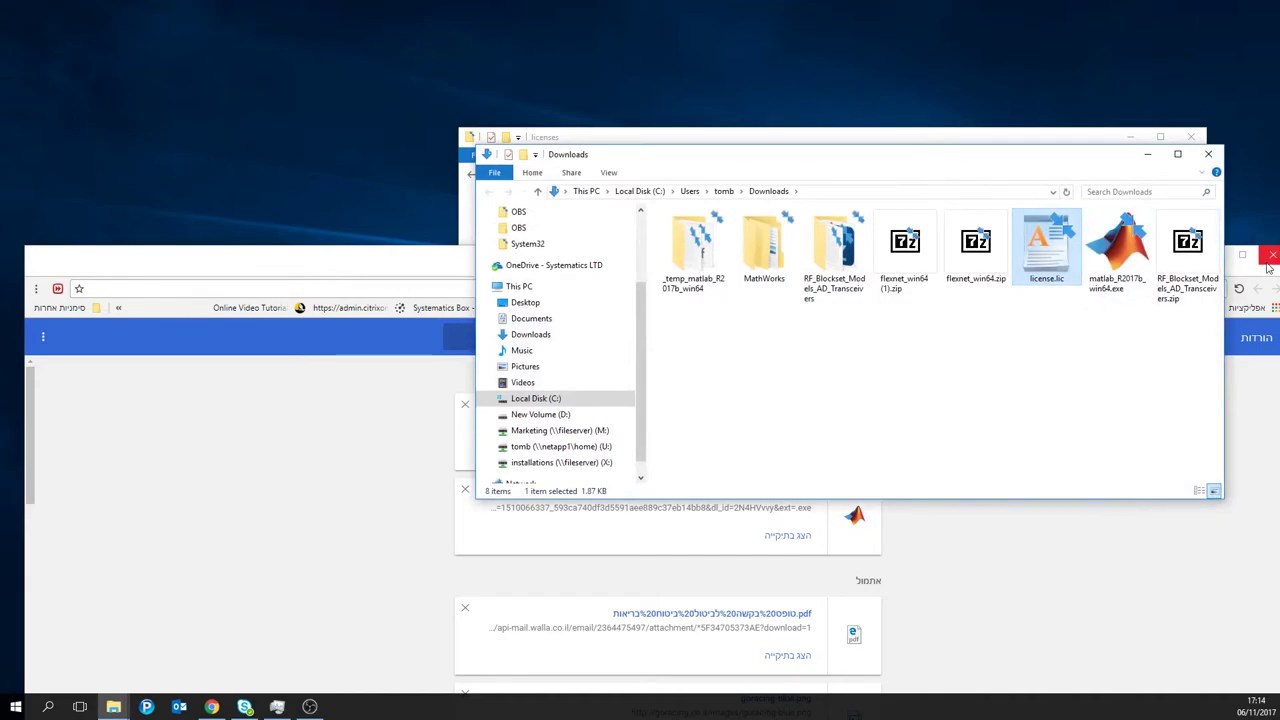
{"action": "left_click", "coordinate": [1269, 258]}
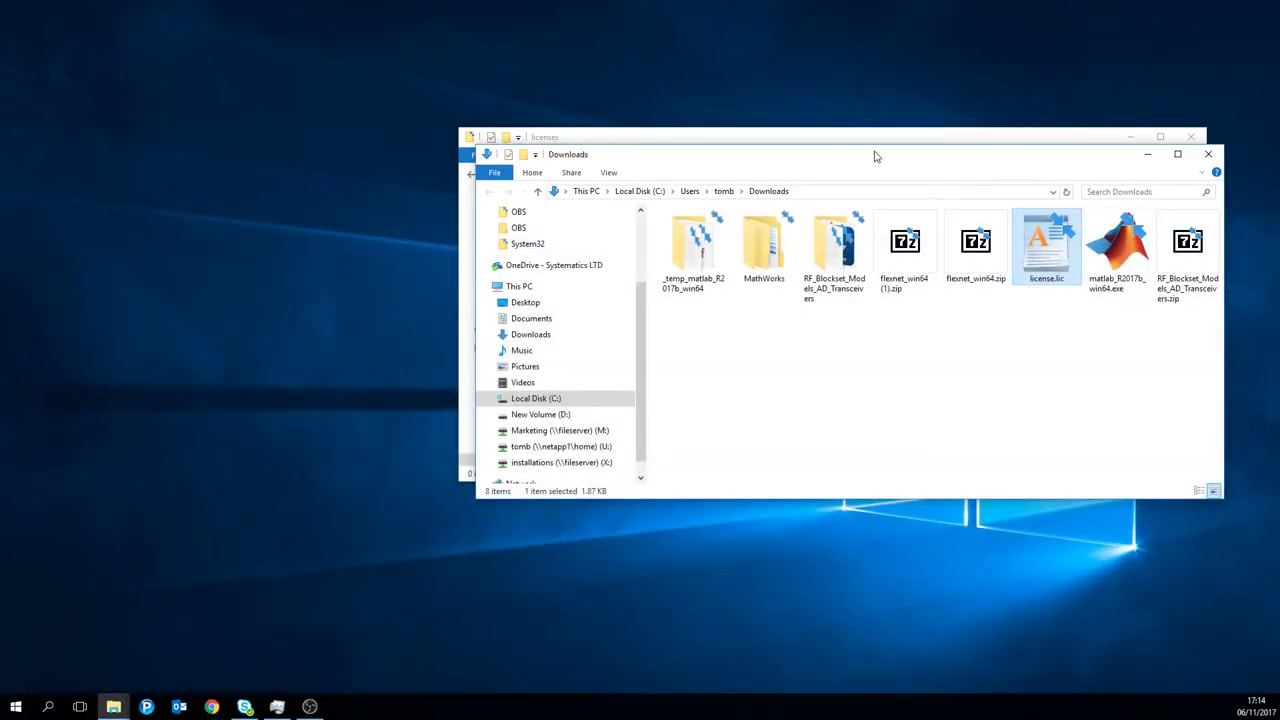
Step: Move license.lic from Downloads into the R2017b licenses folder
{"action": "left_click", "coordinate": [893, 143]}
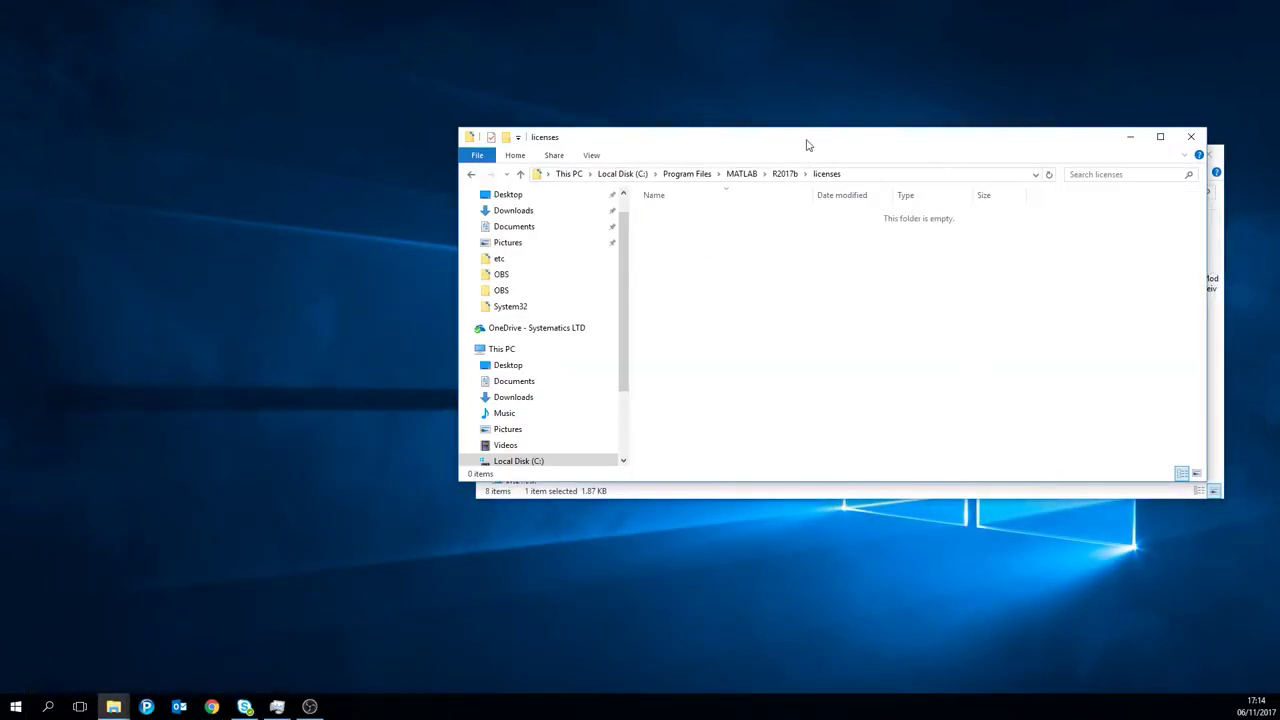
{"action": "left_click_drag", "start_coordinate": [808, 145], "coordinate": [569, 417]}
{"action": "left_click_drag", "start_coordinate": [1045, 245], "coordinate": [660, 575]}
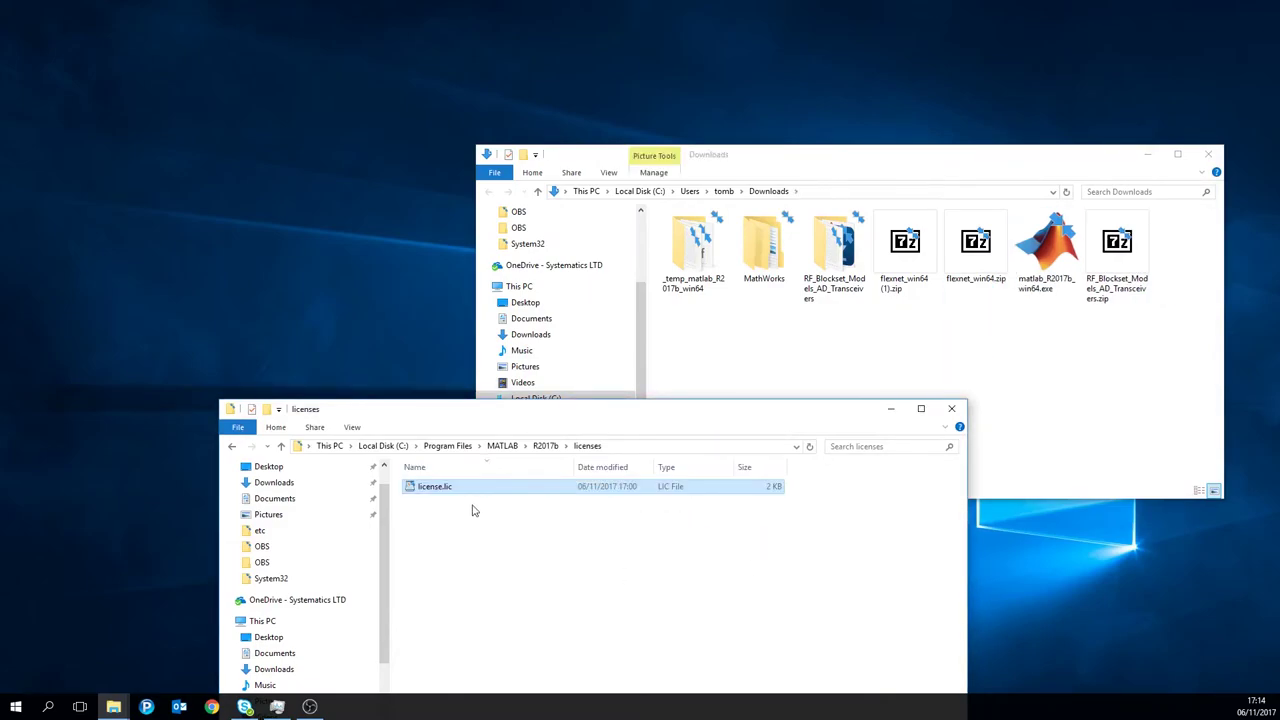
Step: Review license.lic in WordPad, close it unchanged, then close the licenses folder window
{"action": "double_click", "coordinate": [477, 489]}
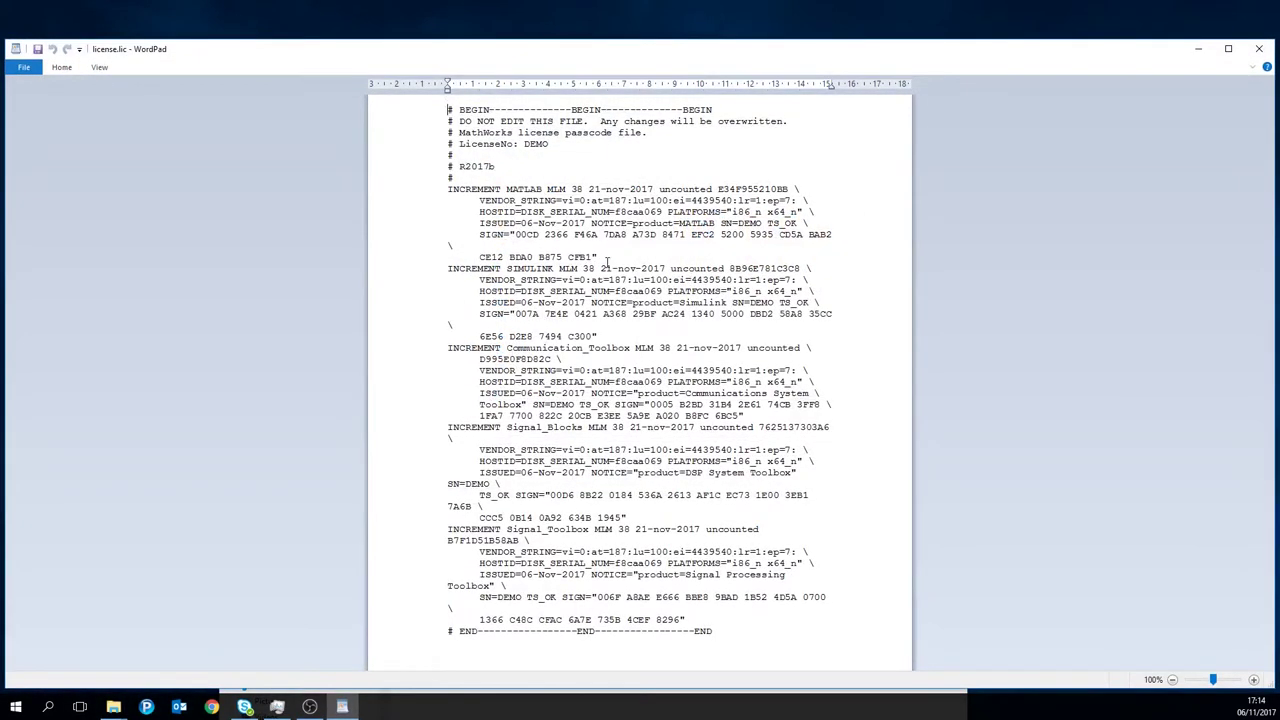
{"action": "left_click_drag", "start_coordinate": [459, 122], "coordinate": [792, 122]}
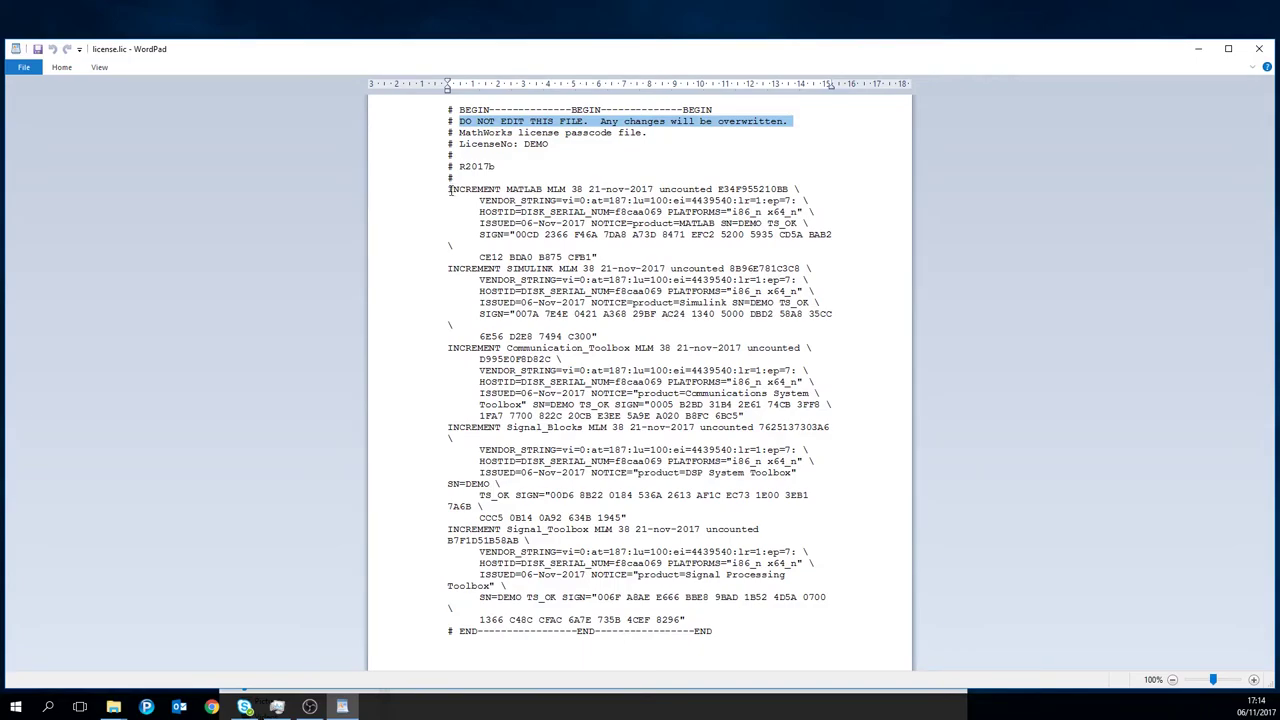
{"action": "left_click", "coordinate": [1259, 48]}
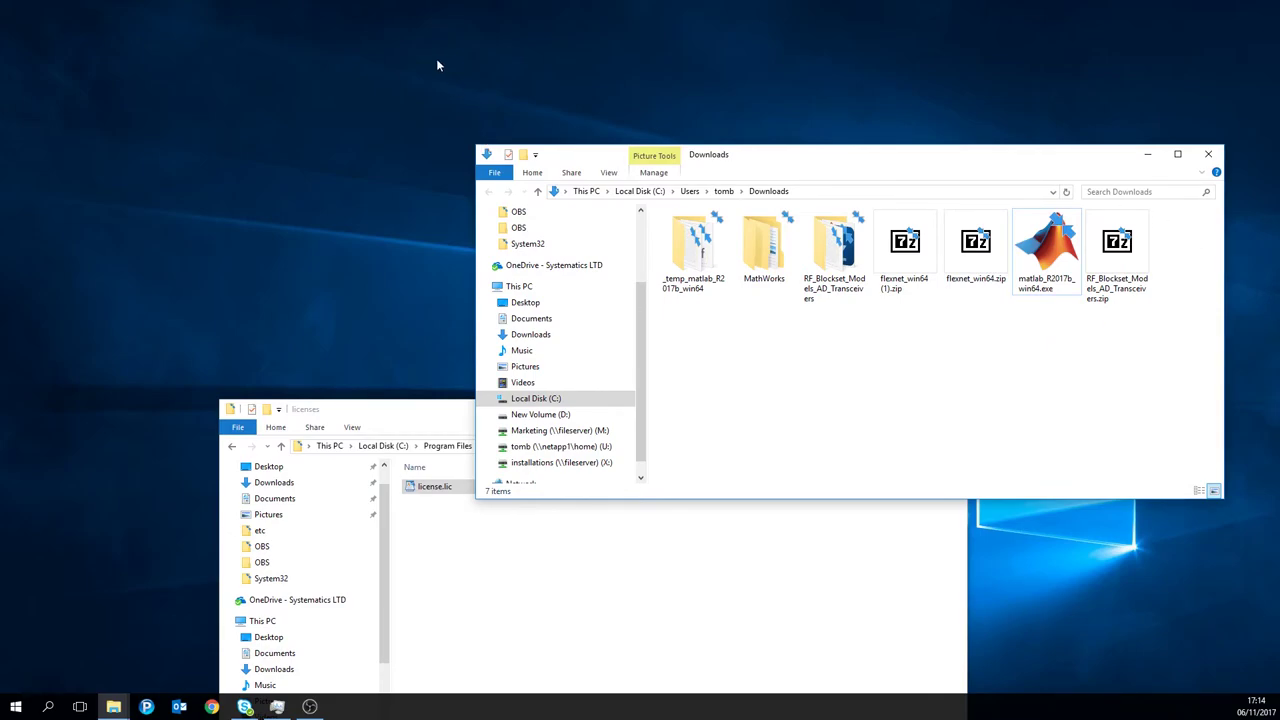
{"action": "left_click", "coordinate": [363, 410]}
{"action": "left_click", "coordinate": [950, 410]}
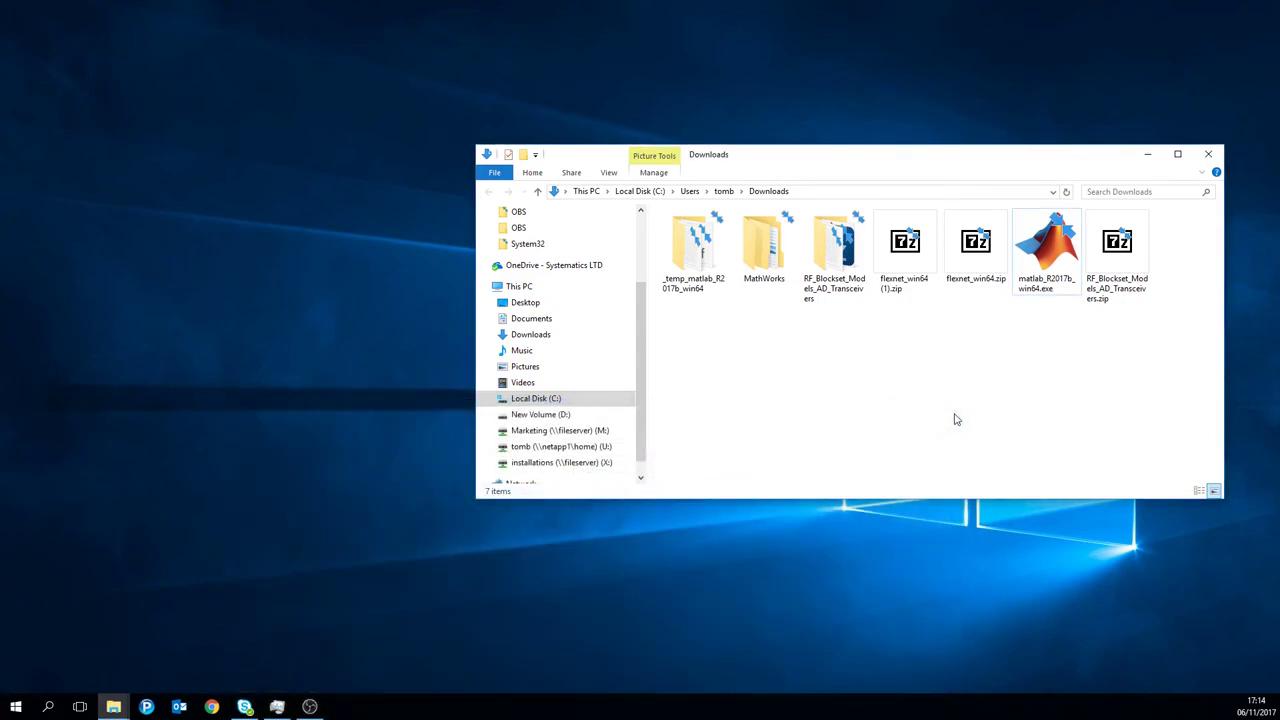